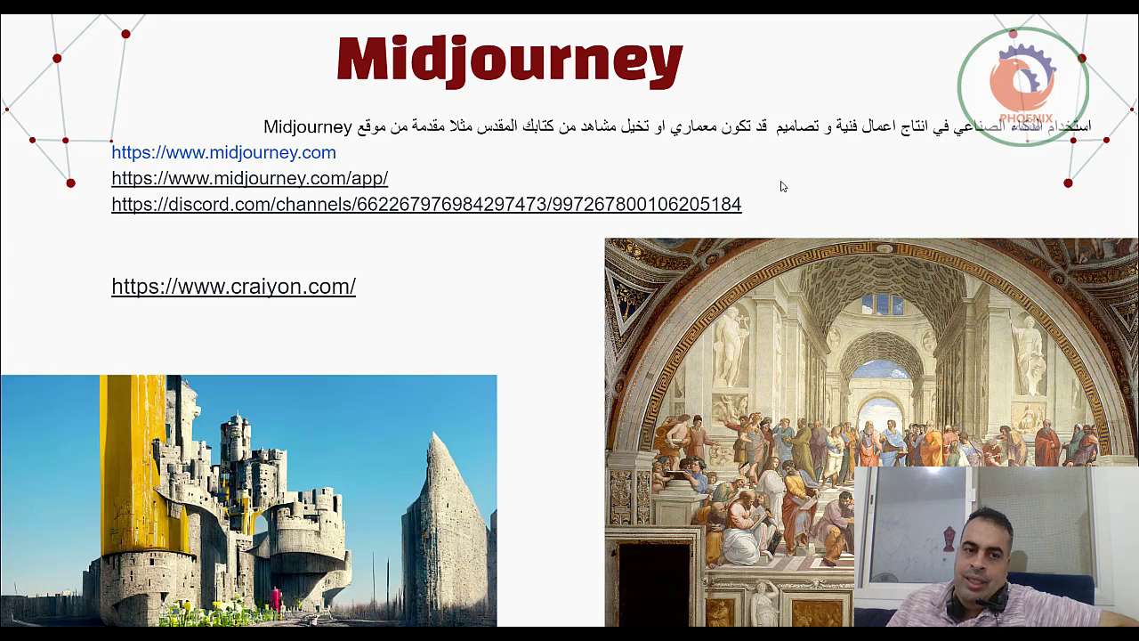
- Show the options for the midjourney.com, midjourney.com/app, Discord and Craiyon links on the Midjourney slide
right_click(242, 157)
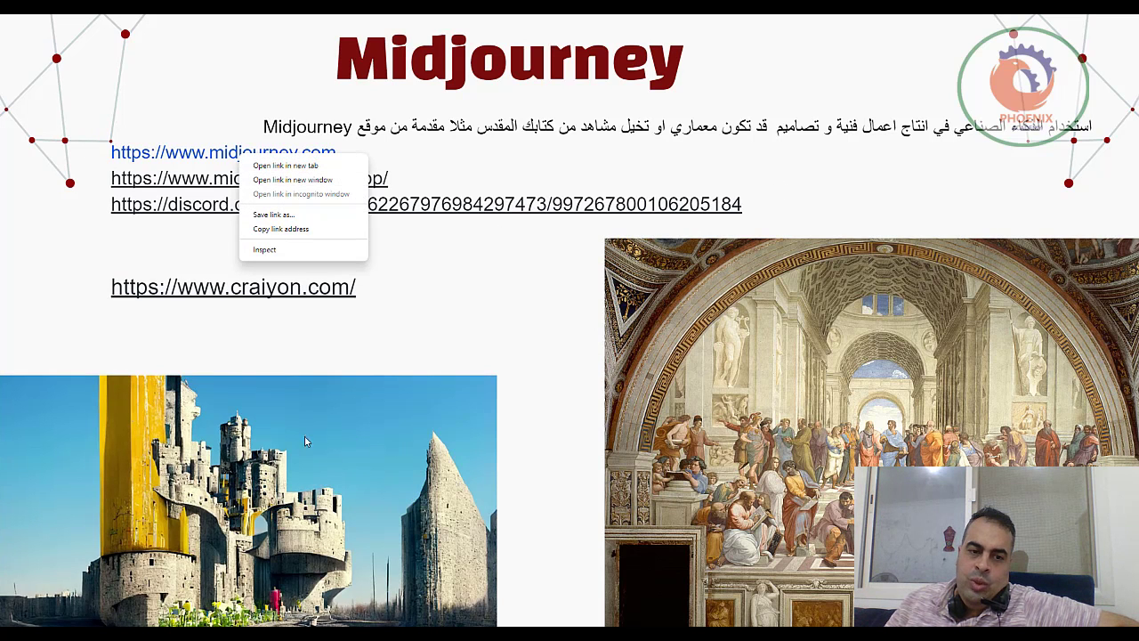
left_click(310, 165)
right_click(354, 181)
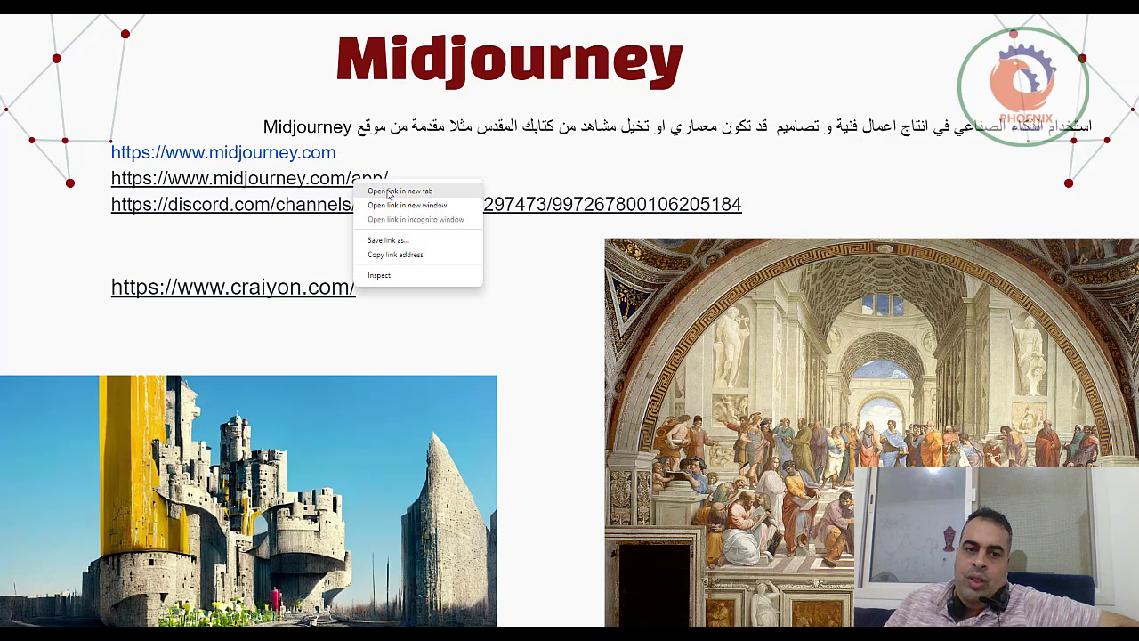
left_click(388, 194)
right_click(374, 203)
left_click(397, 213)
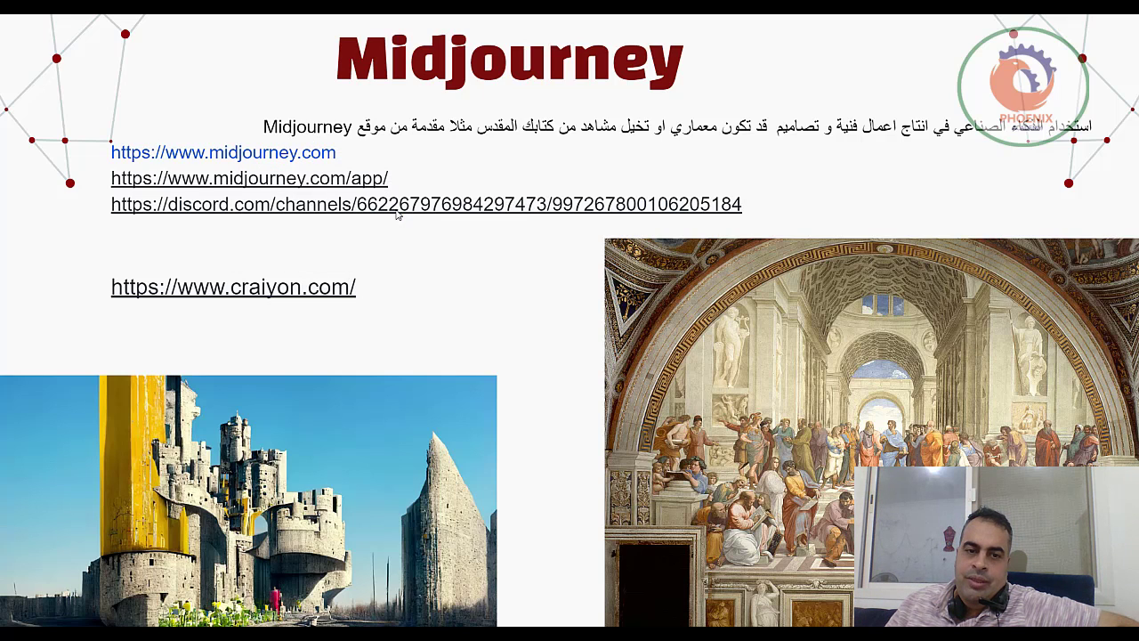
right_click(329, 294)
left_click(351, 300)
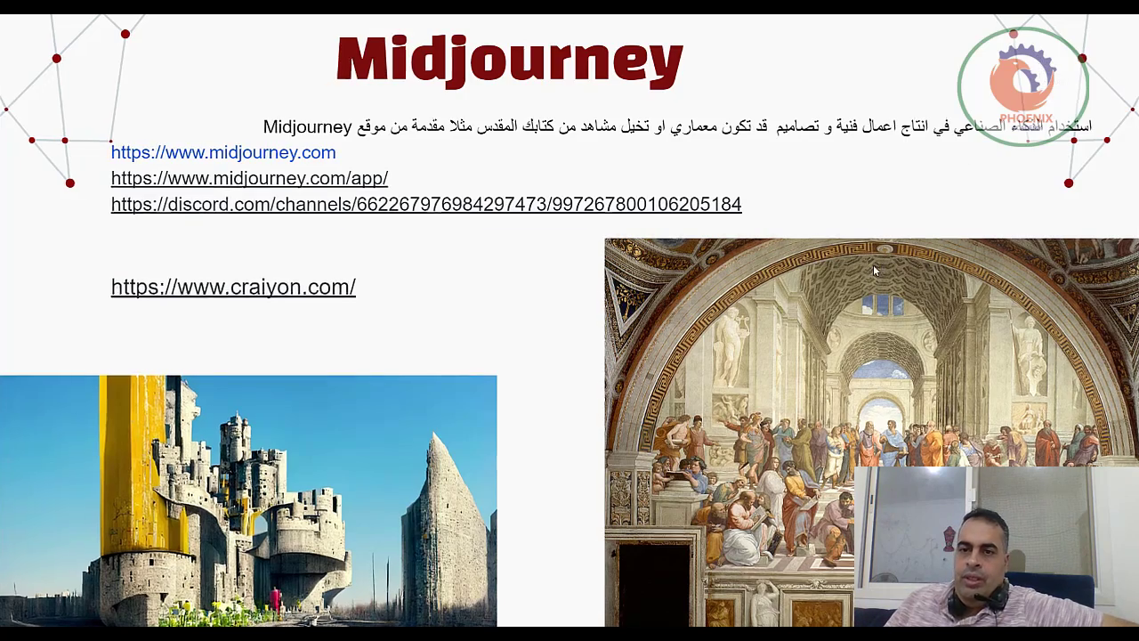
key("Right")
- Leave the slideshow and close the This Person Does Not Exist tab
key("Left")
key("Escape")
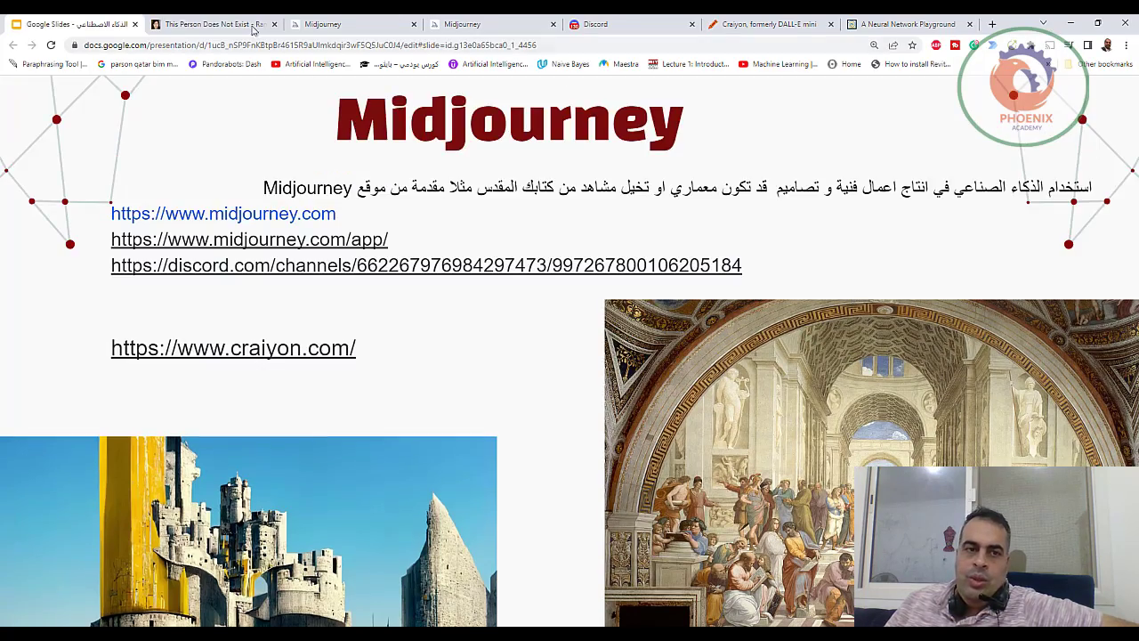
left_click(214, 24)
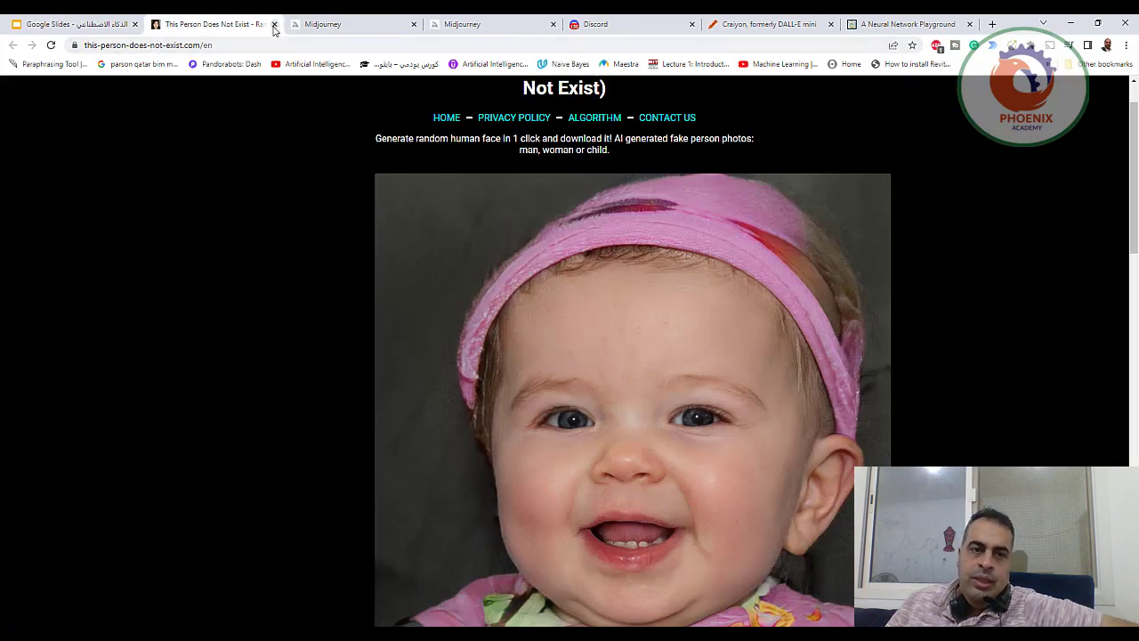
left_click(274, 24)
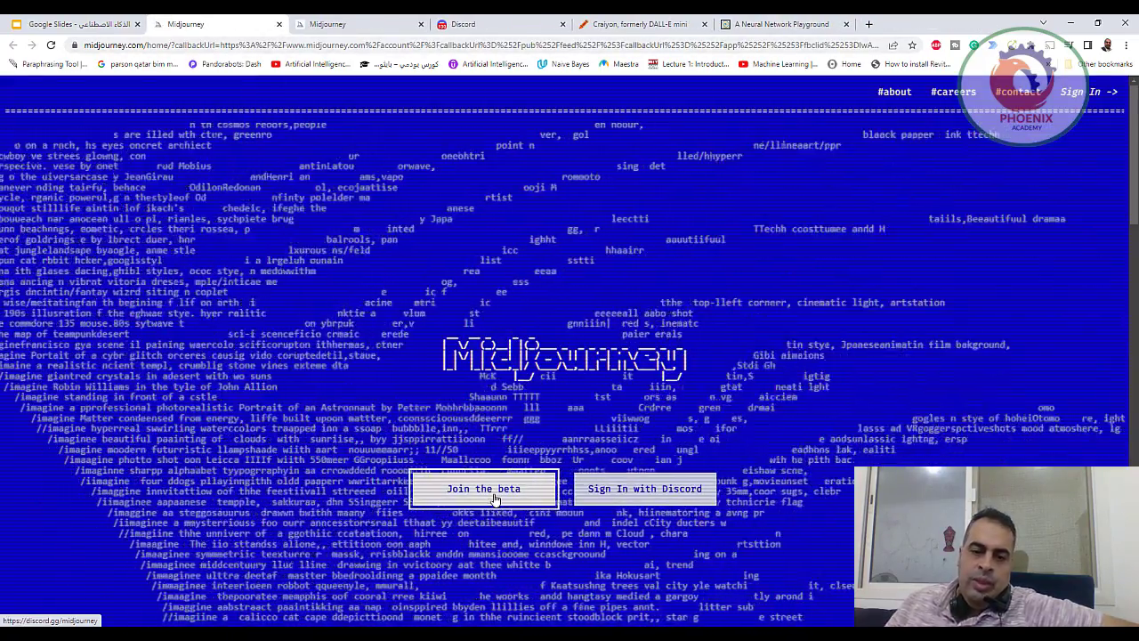
- Sign in to Midjourney with Discord and authorize the MidJourney Bot
left_click(643, 489)
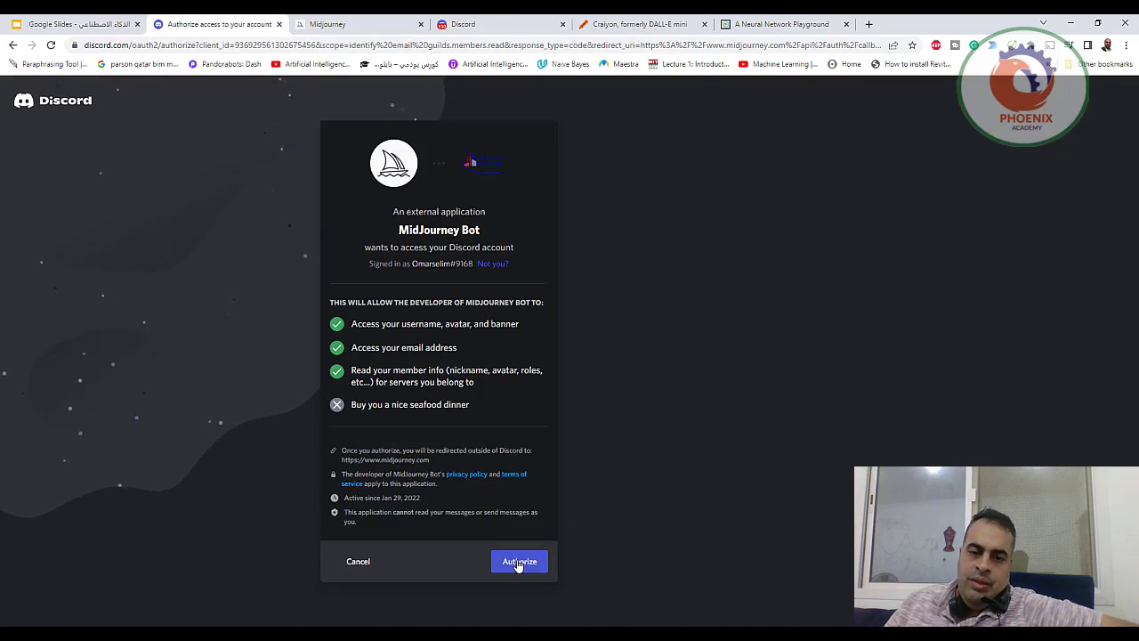
left_click(519, 562)
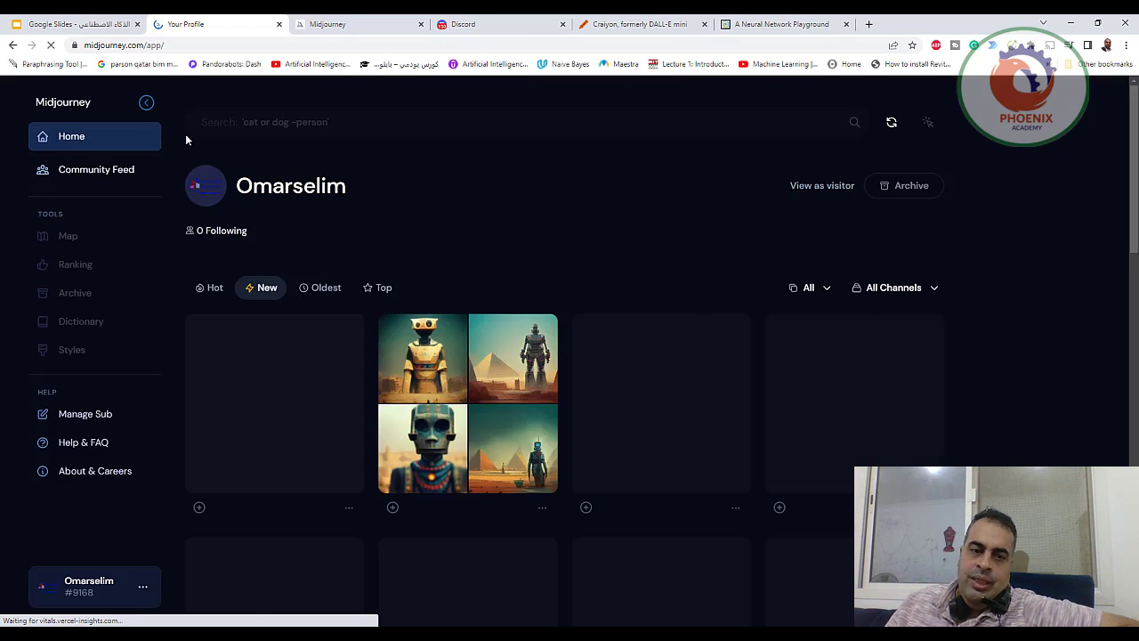
scroll(1025, 396, "down", 1)
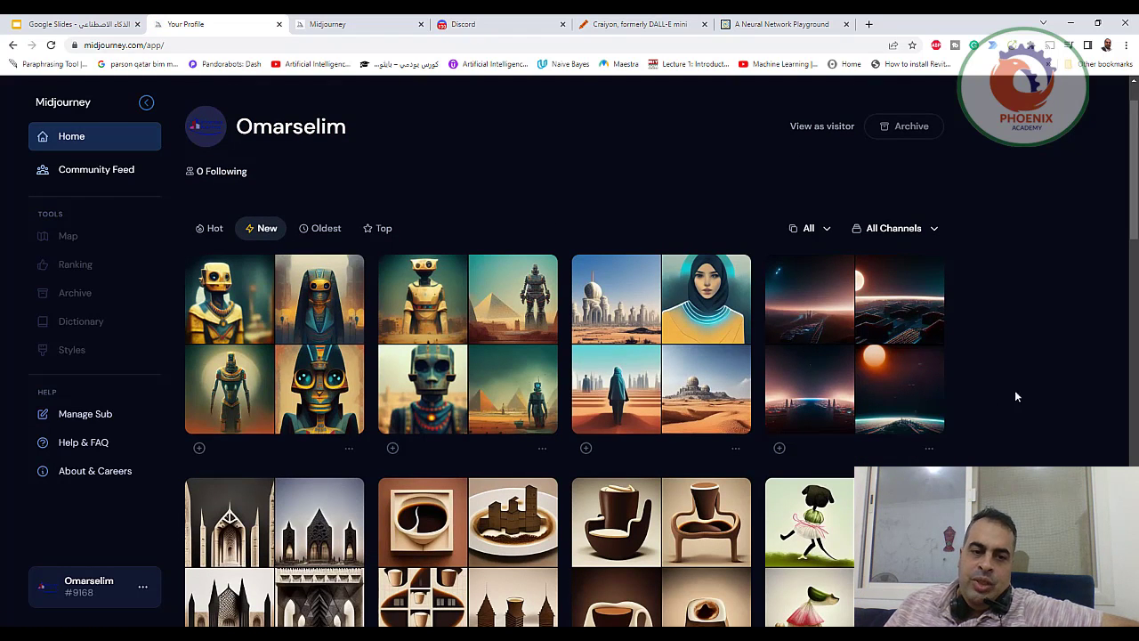
- Open the ancient egyptian robot set and step through to the building in the shape of coffee set
left_click(293, 316)
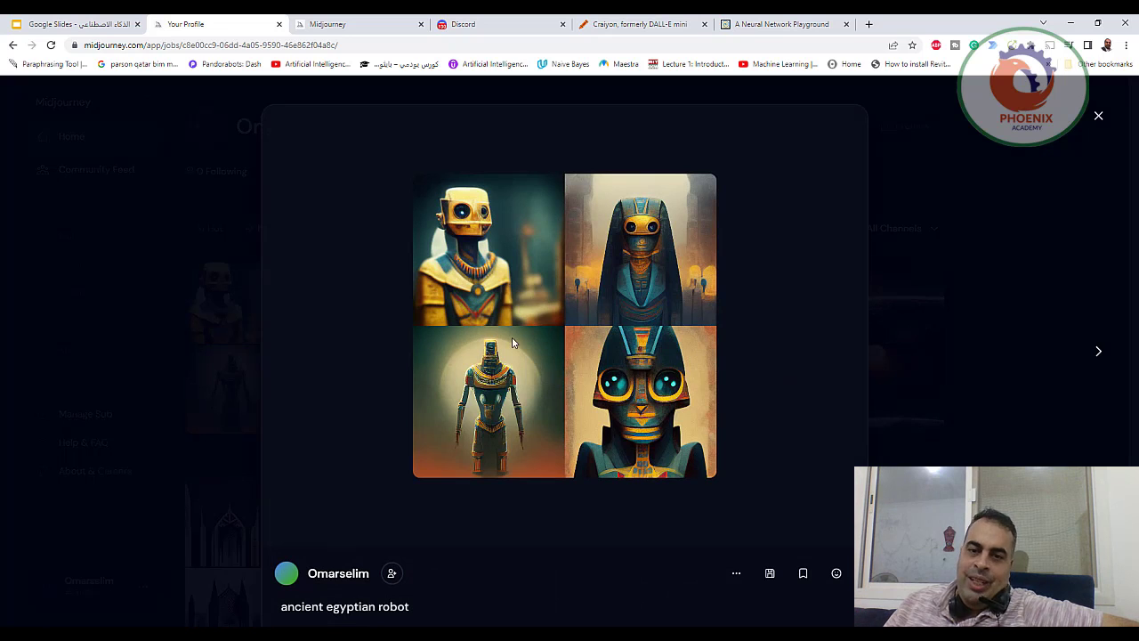
left_click(1100, 352)
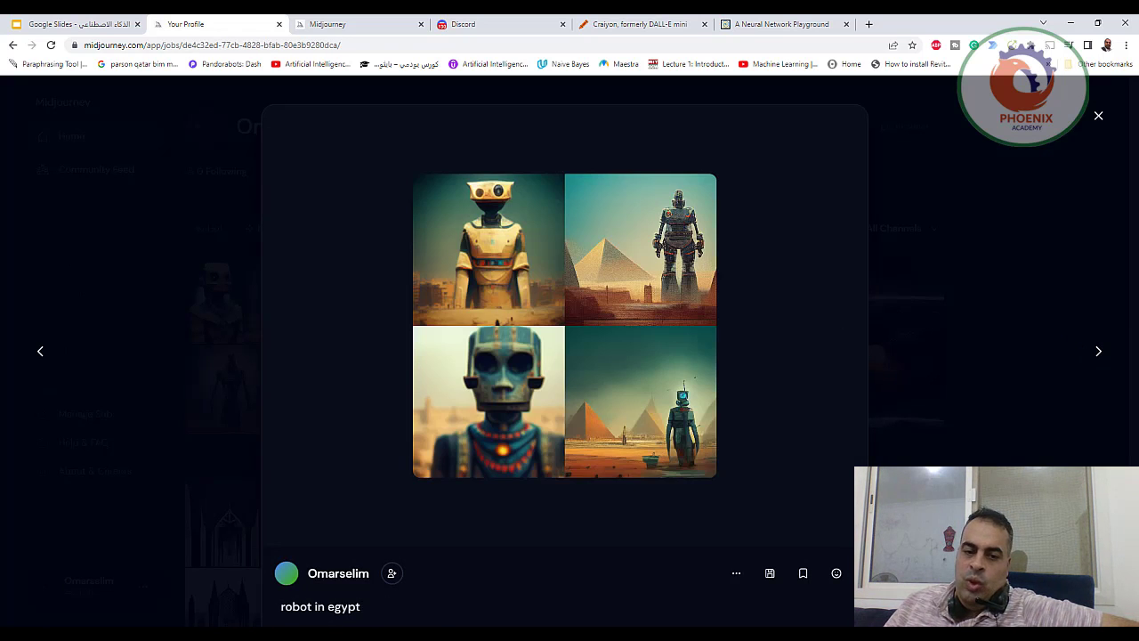
left_click(1098, 352)
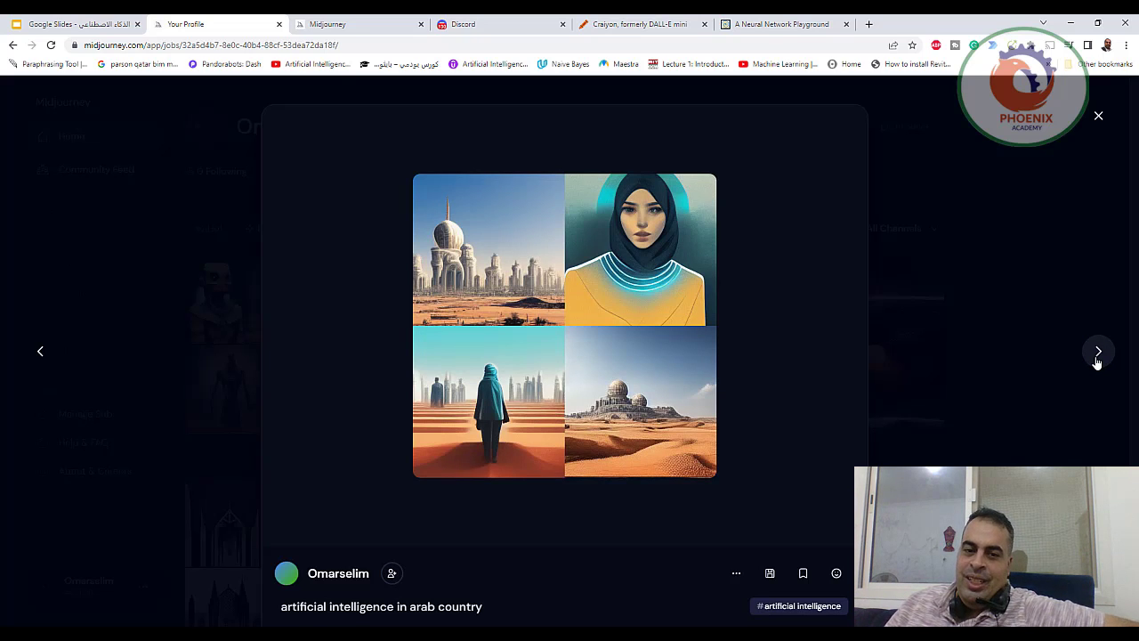
left_click(1097, 356)
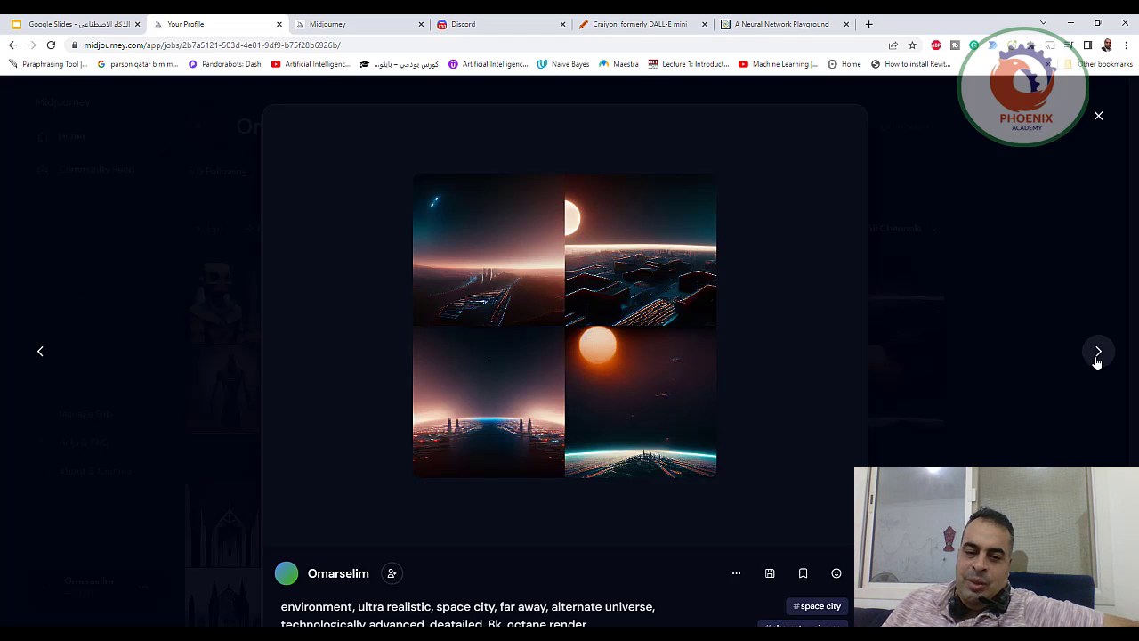
left_click(1098, 355)
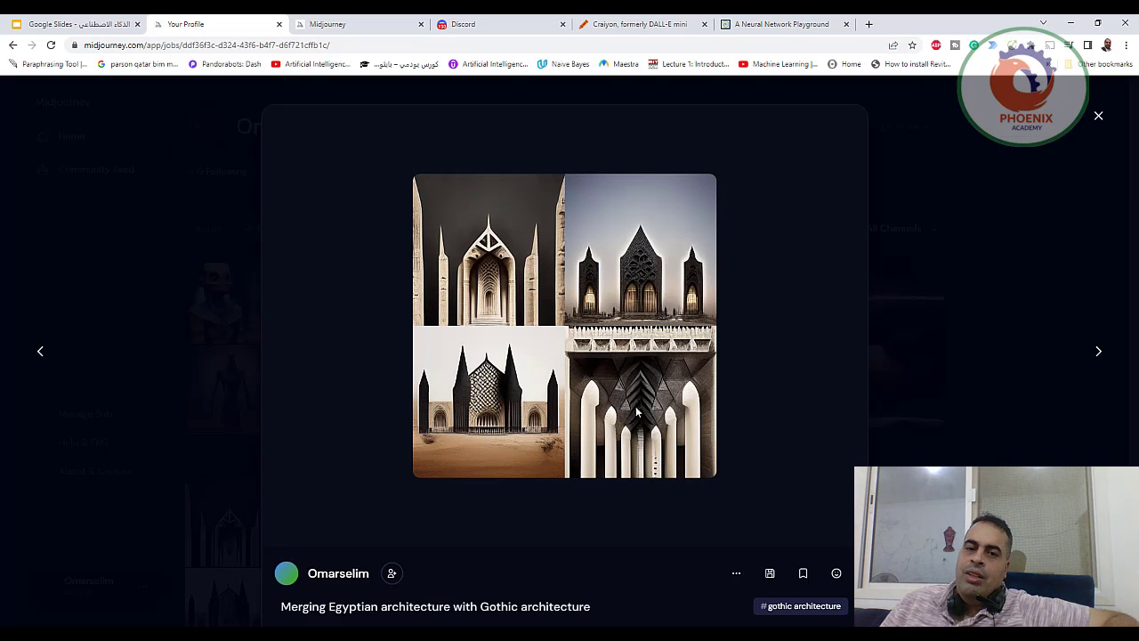
left_click(1097, 356)
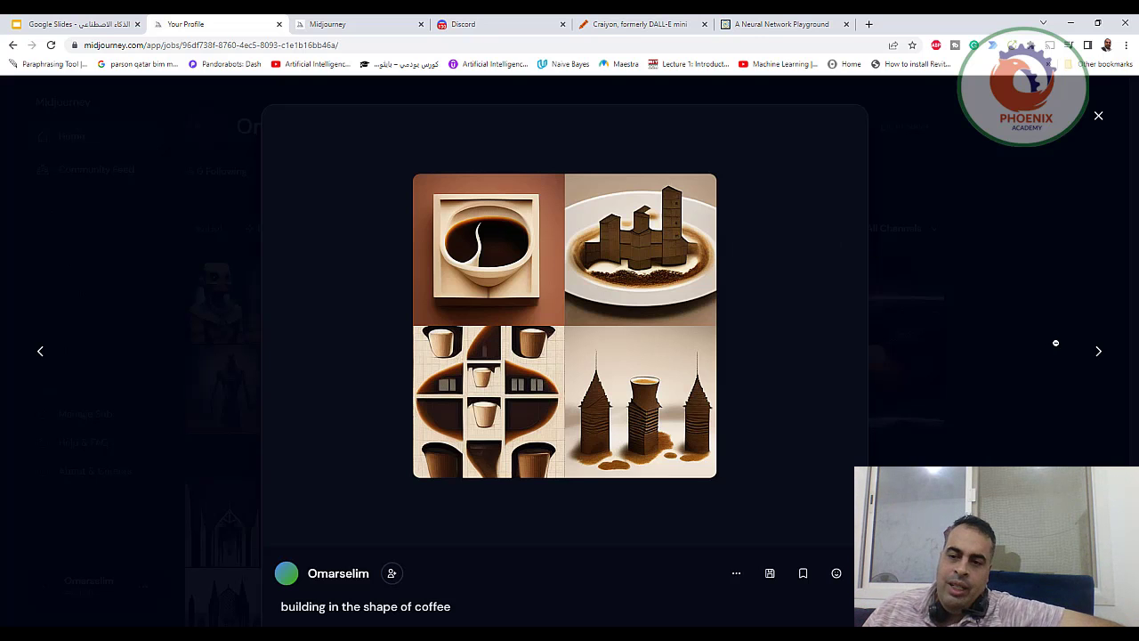
- Step through the coffee armchair, daikon radish, sheep origami and batman in egypt image sets
left_click(1107, 365)
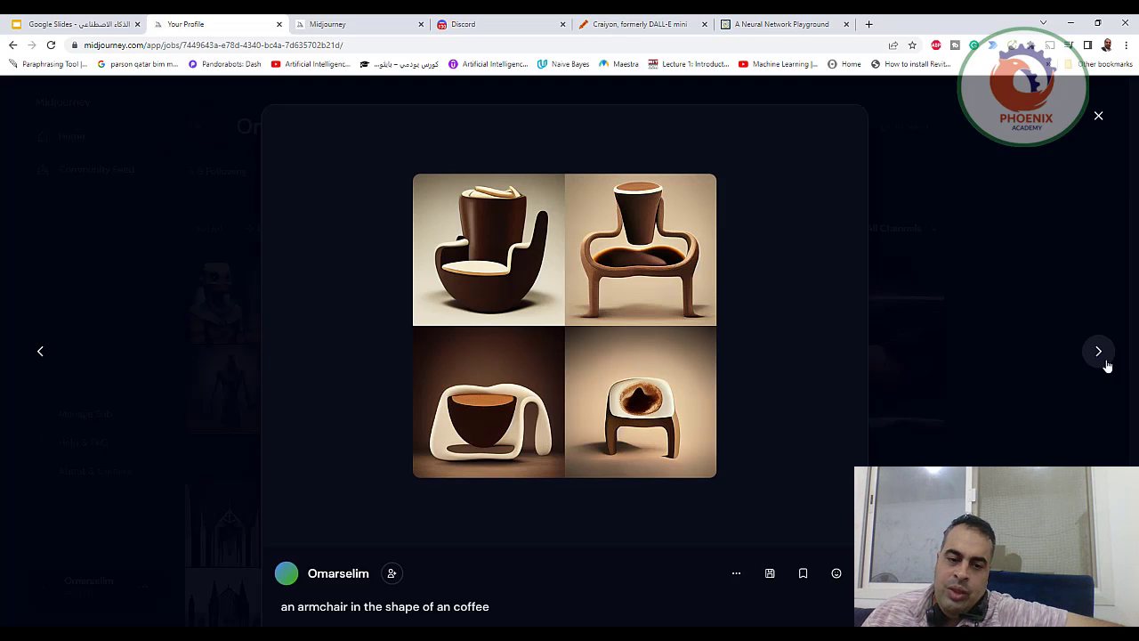
left_click(1107, 366)
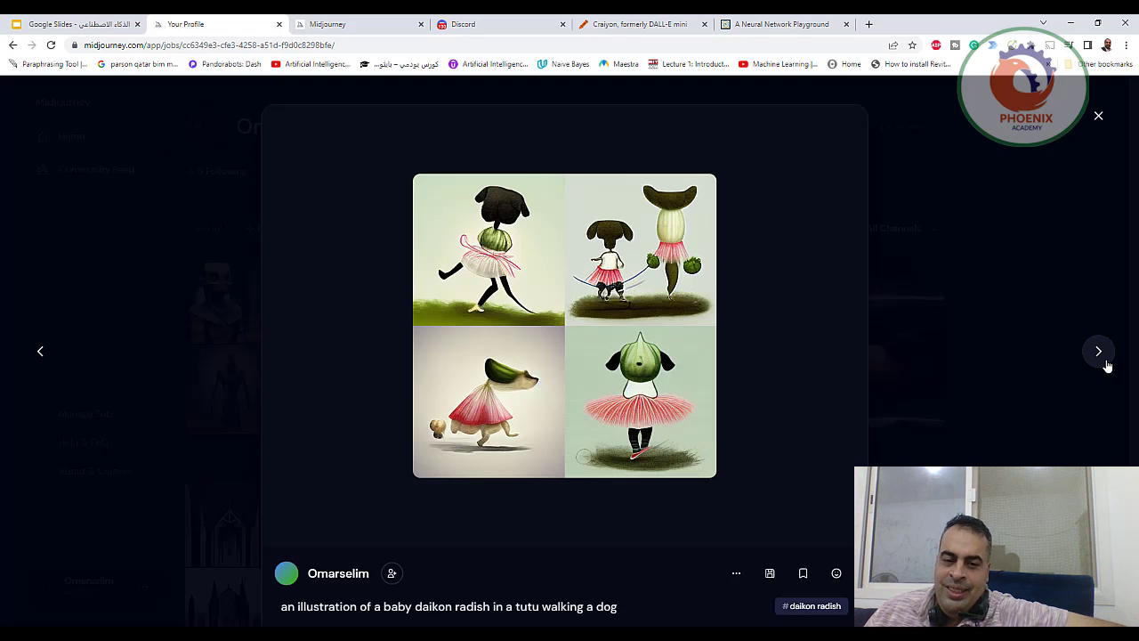
left_click(1106, 366)
left_click(1107, 365)
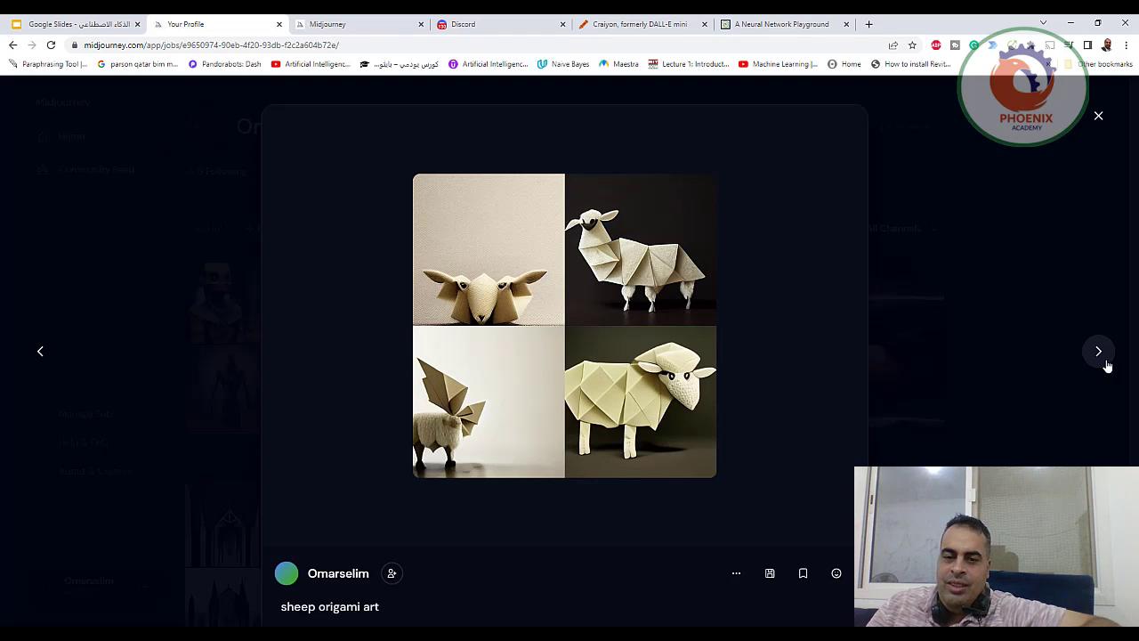
left_click(1107, 366)
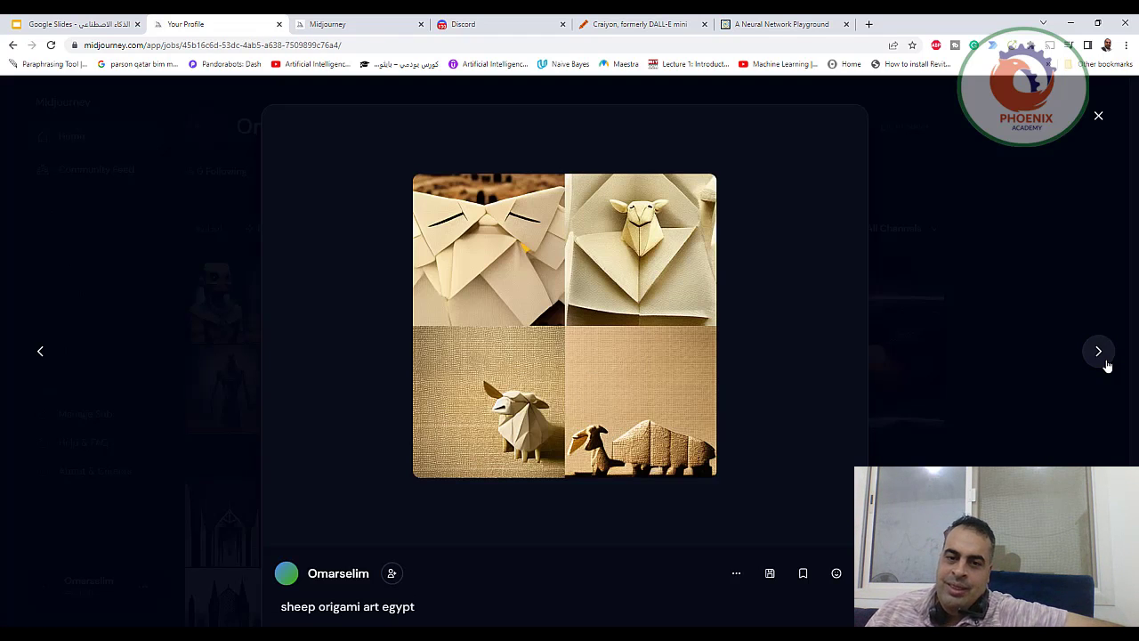
left_click(1107, 366)
left_click(1107, 366)
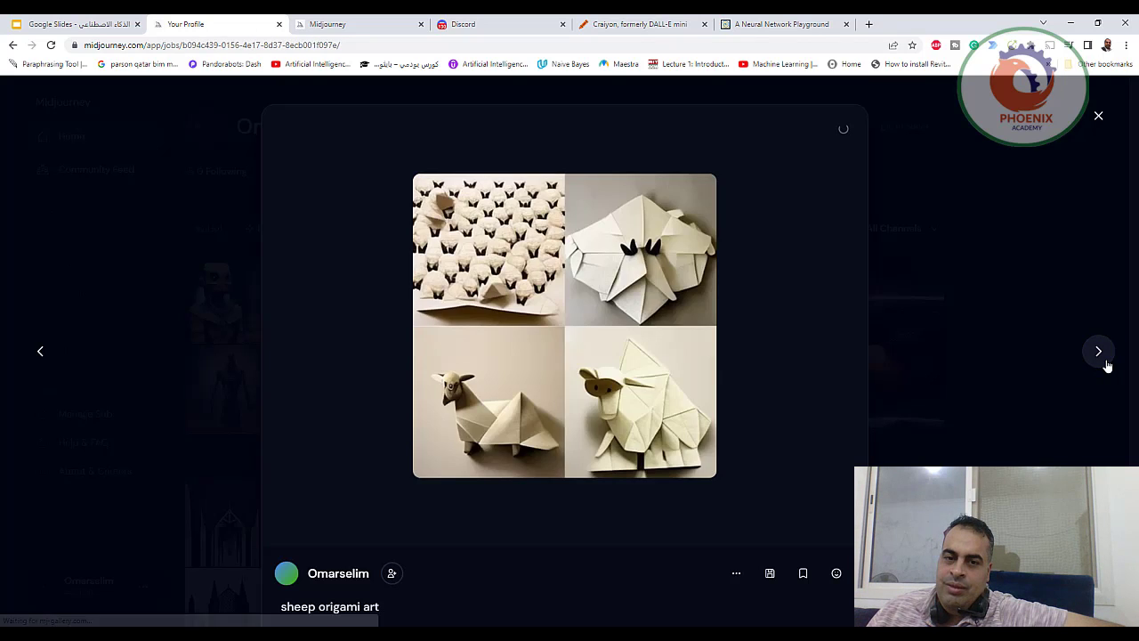
left_click(1106, 366)
left_click(1107, 366)
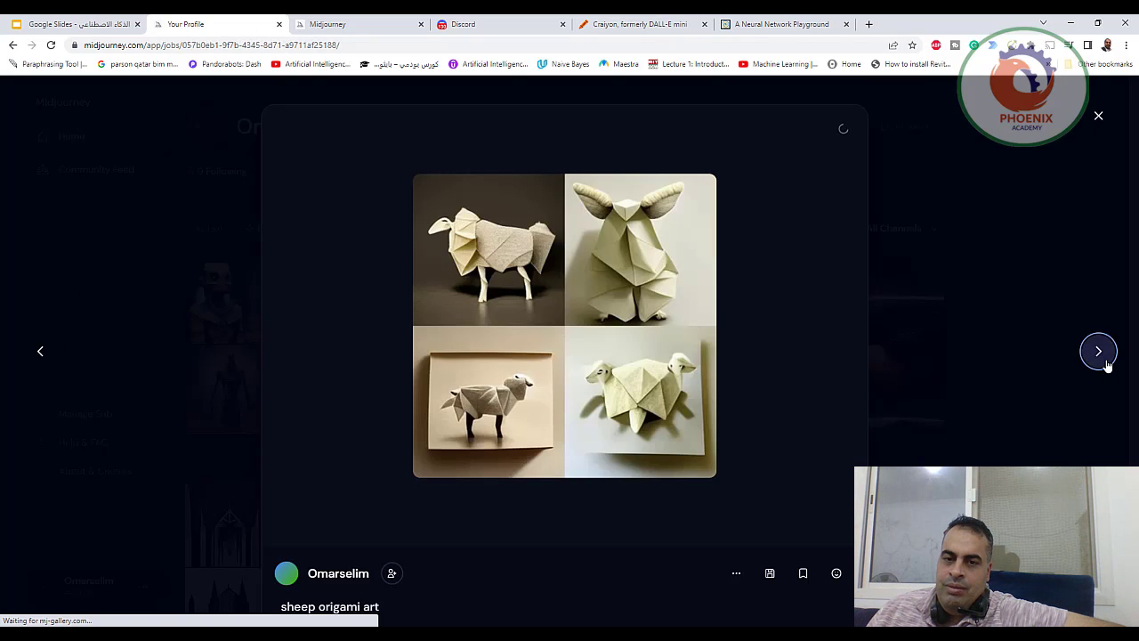
left_click(1107, 366)
left_click(1107, 366)
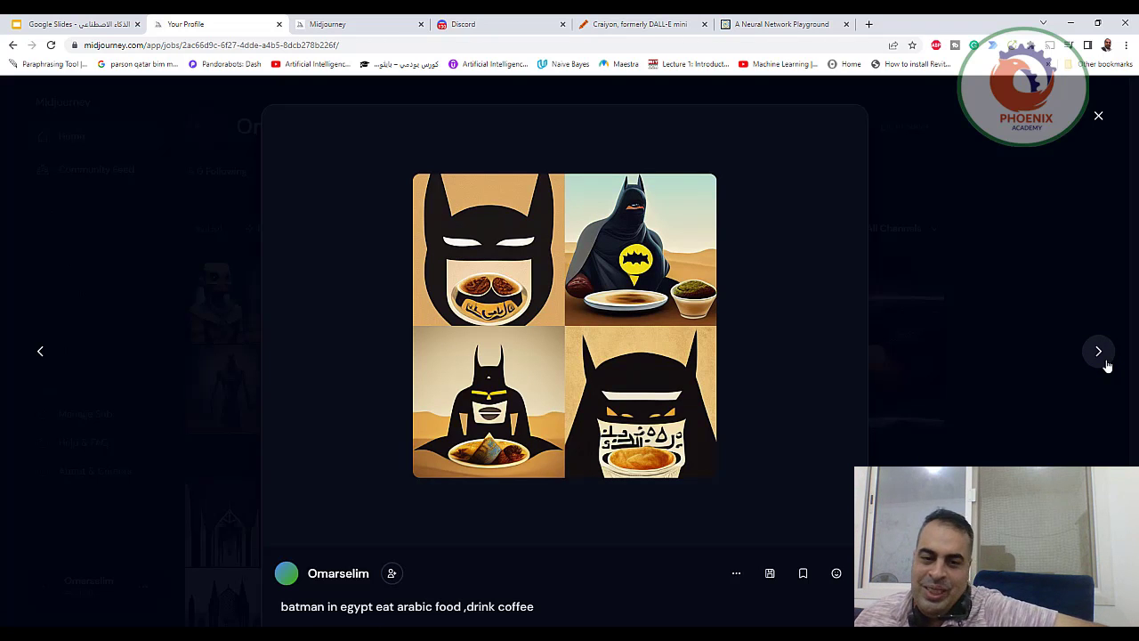
left_click(1107, 365)
- Page through the Arabic prompt, pyramids at sunset, coffee with moon, Phoenix Egypt, dragon and flying moon jobs
left_click(1107, 365)
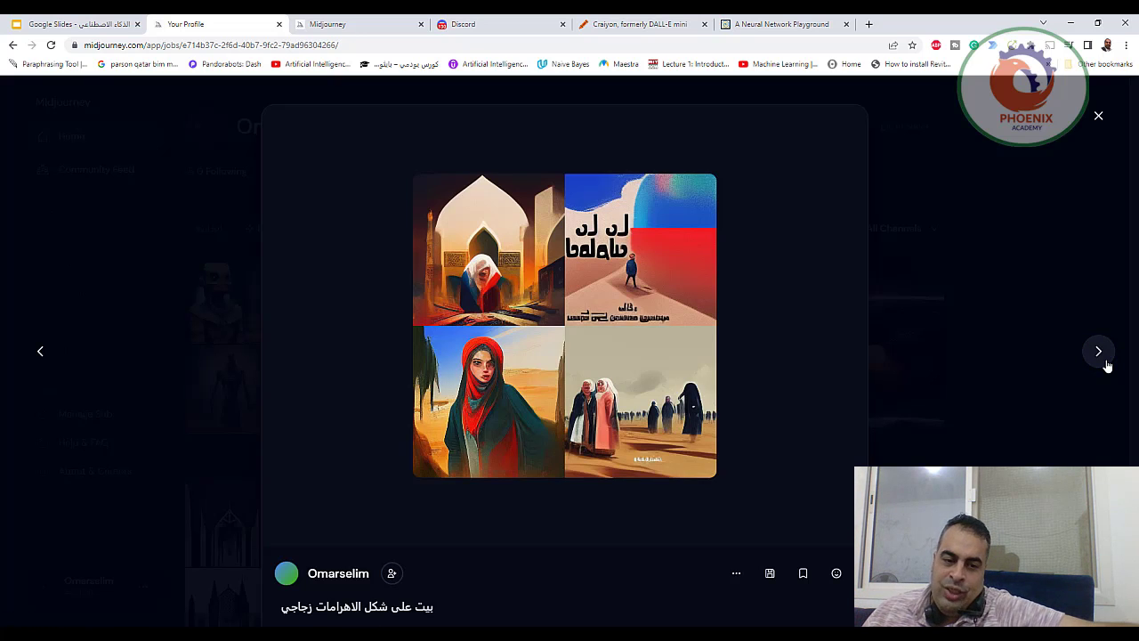
left_click(1107, 366)
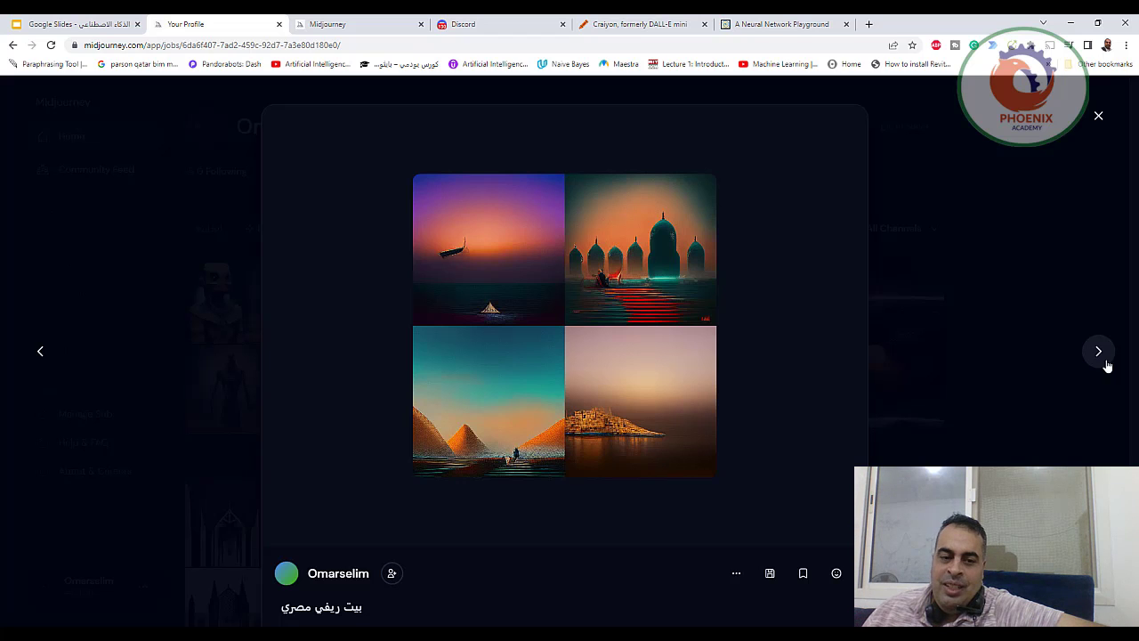
left_click(1107, 366)
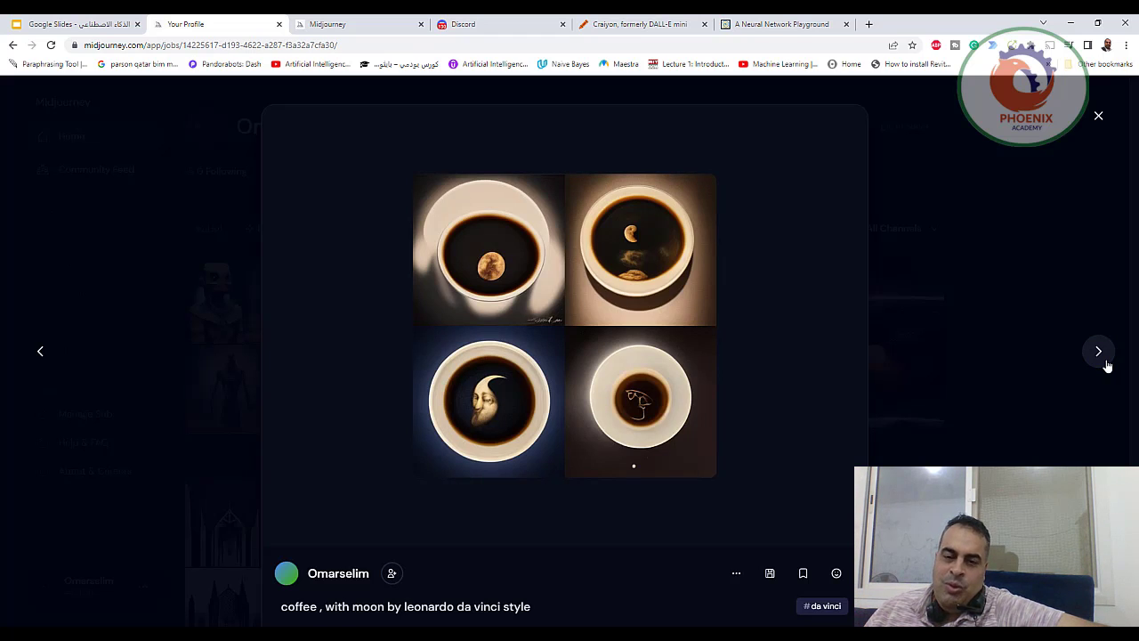
left_click(1107, 366)
left_click(1106, 366)
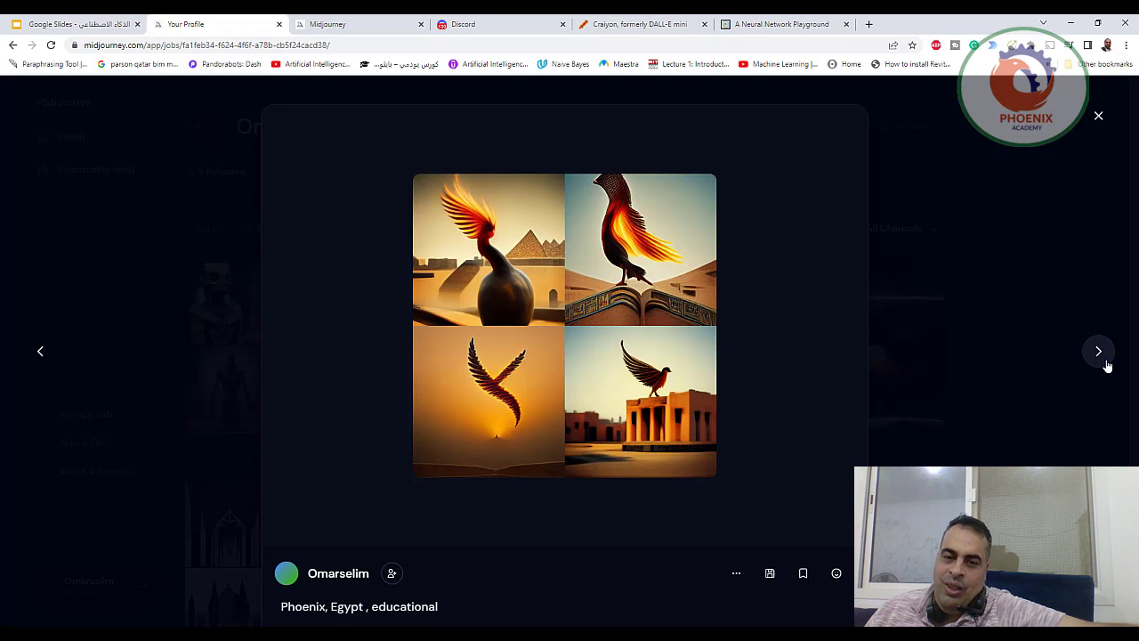
left_click(1107, 366)
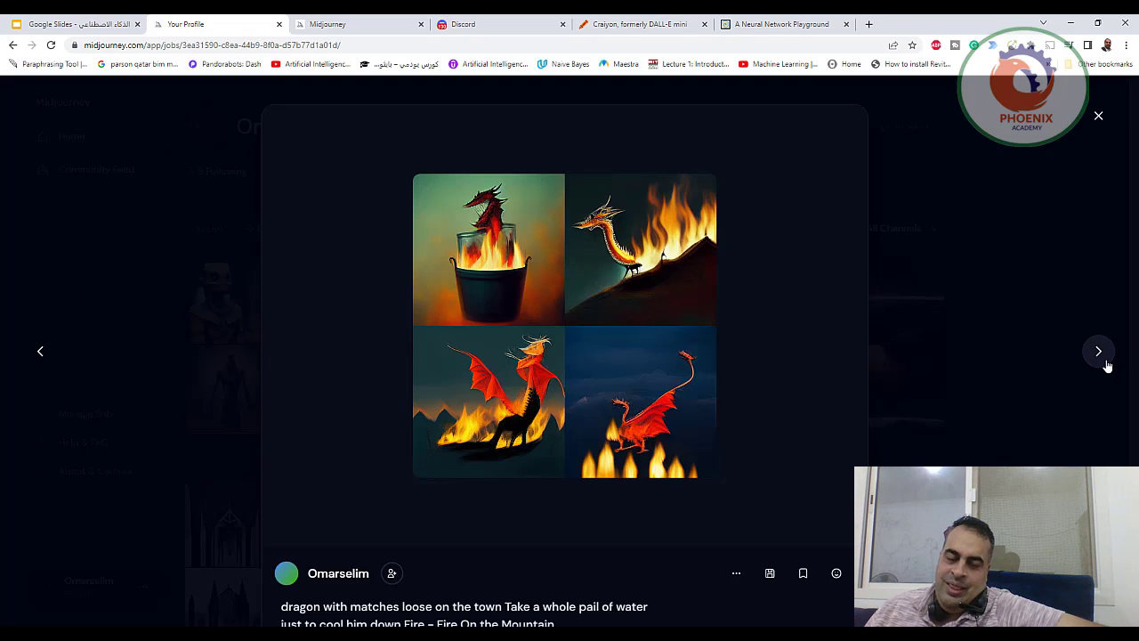
left_click(1107, 365)
left_click(1107, 366)
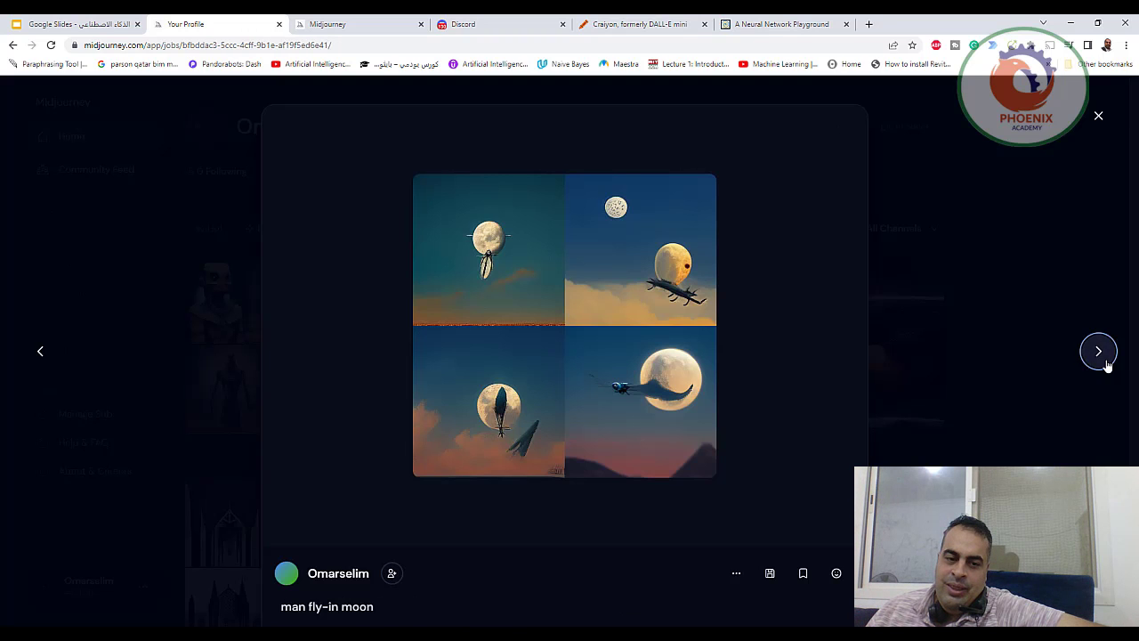
- Continue through home in future, brutalist, castle egypt and knight jobs to the last ant job, then go to Discord
left_click(1107, 366)
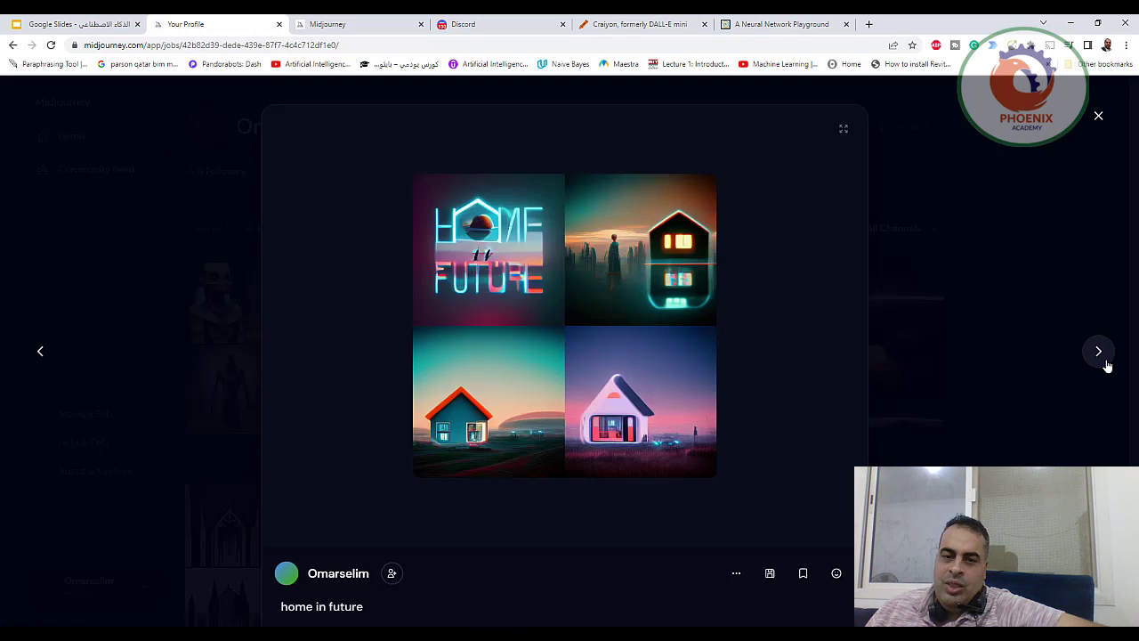
left_click(1107, 365)
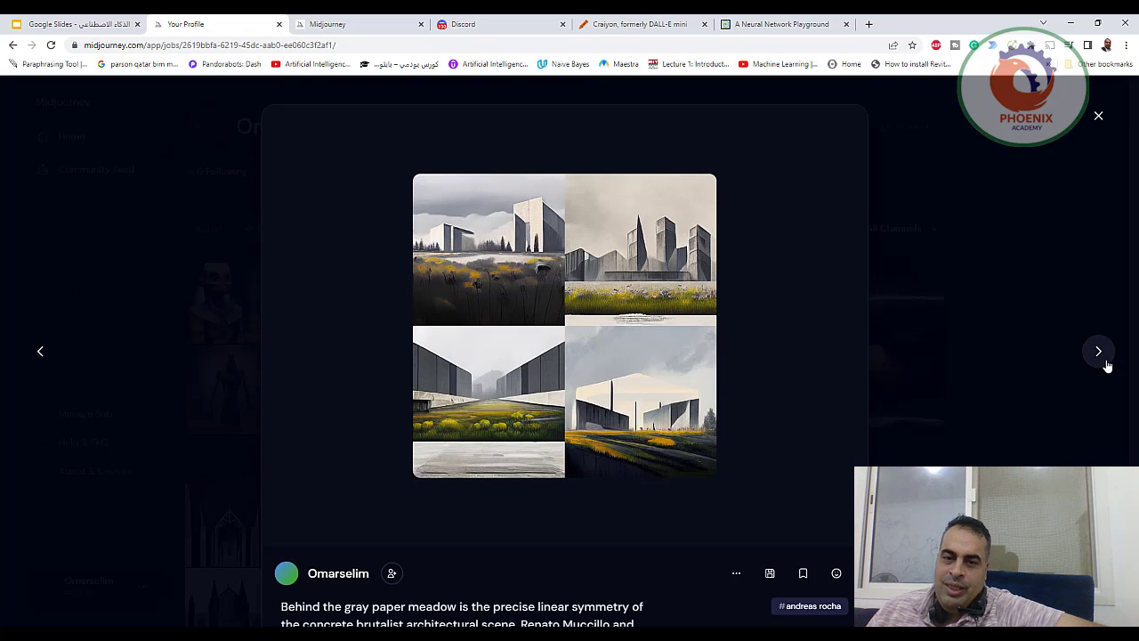
left_click(1106, 366)
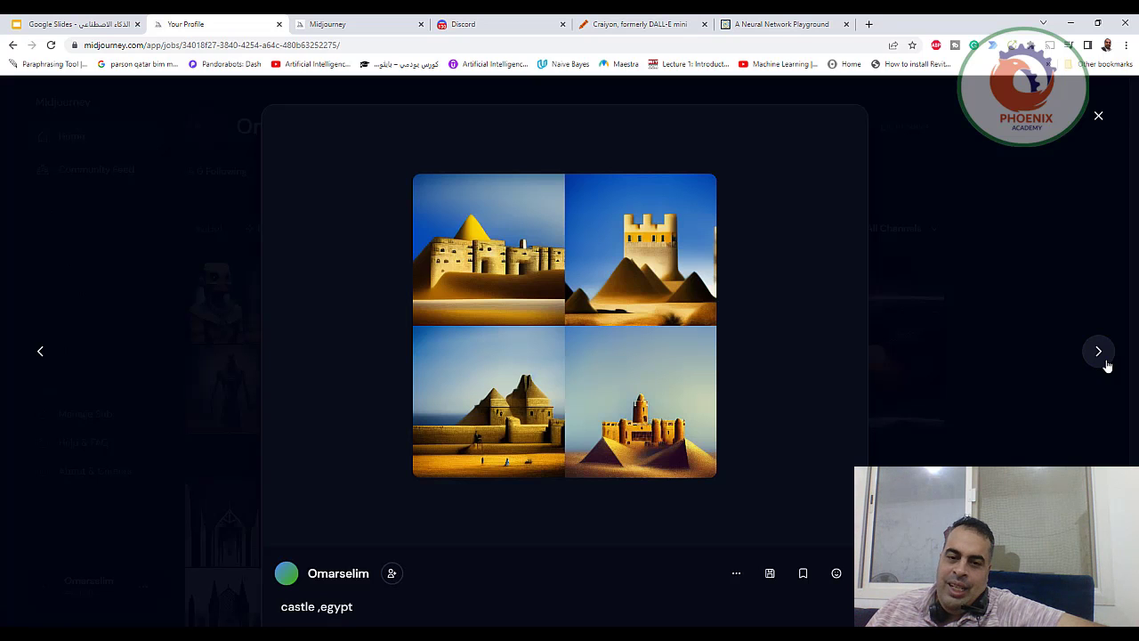
left_click(1107, 366)
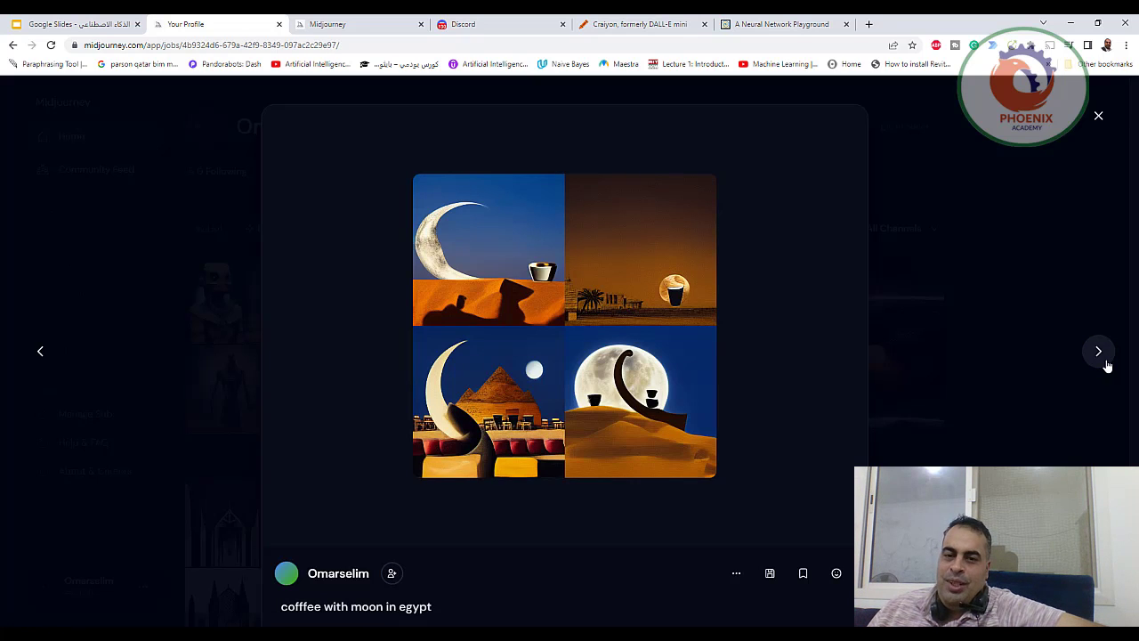
left_click(1107, 365)
left_click(1107, 366)
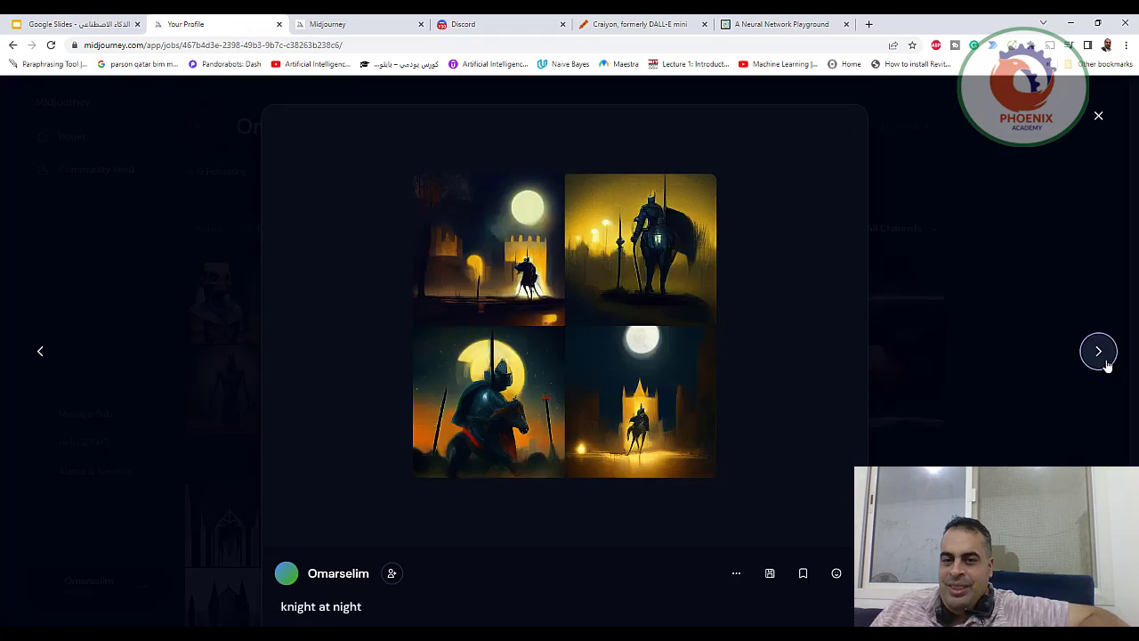
left_click(1107, 366)
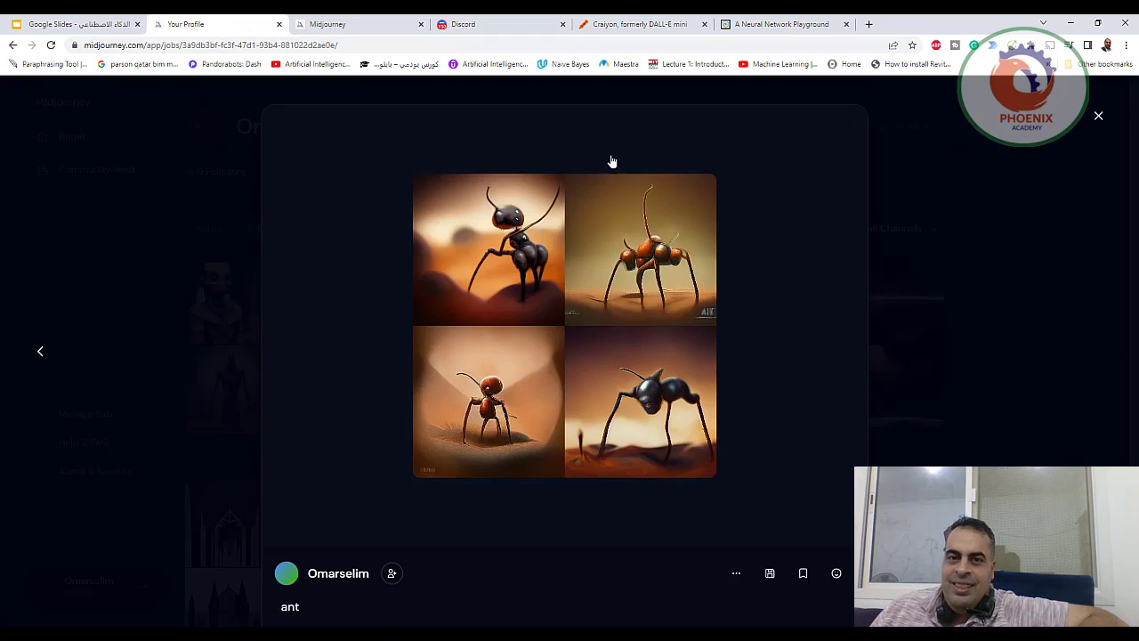
left_click(358, 24)
left_click(449, 25)
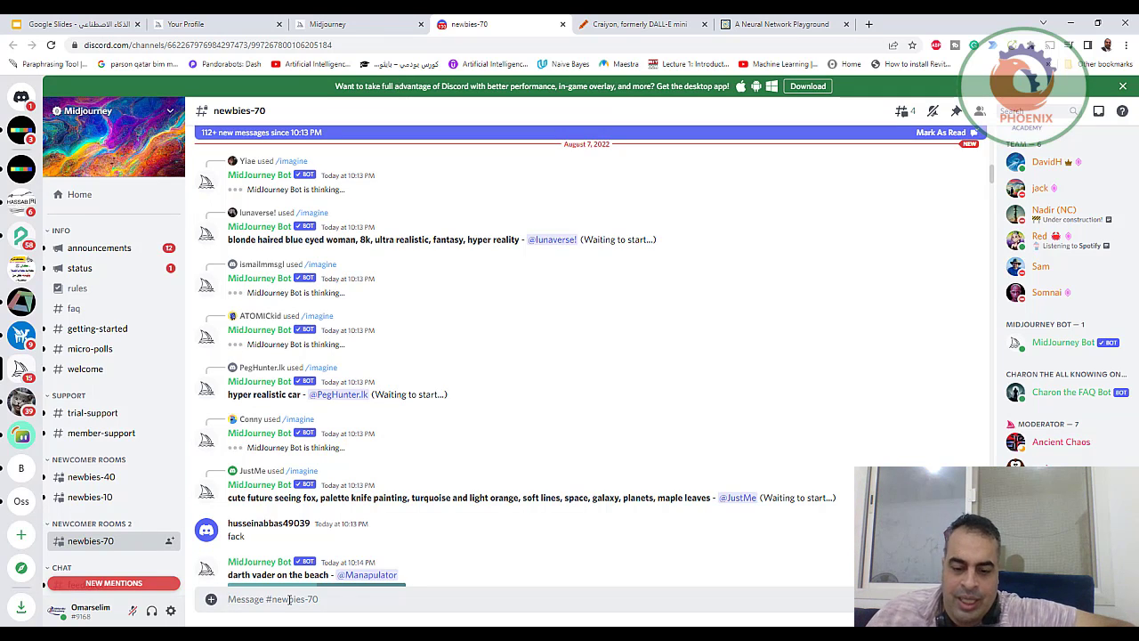
- Submit a /imagine request with the prompt 'home building in space' in newbies-70
type("ظ")
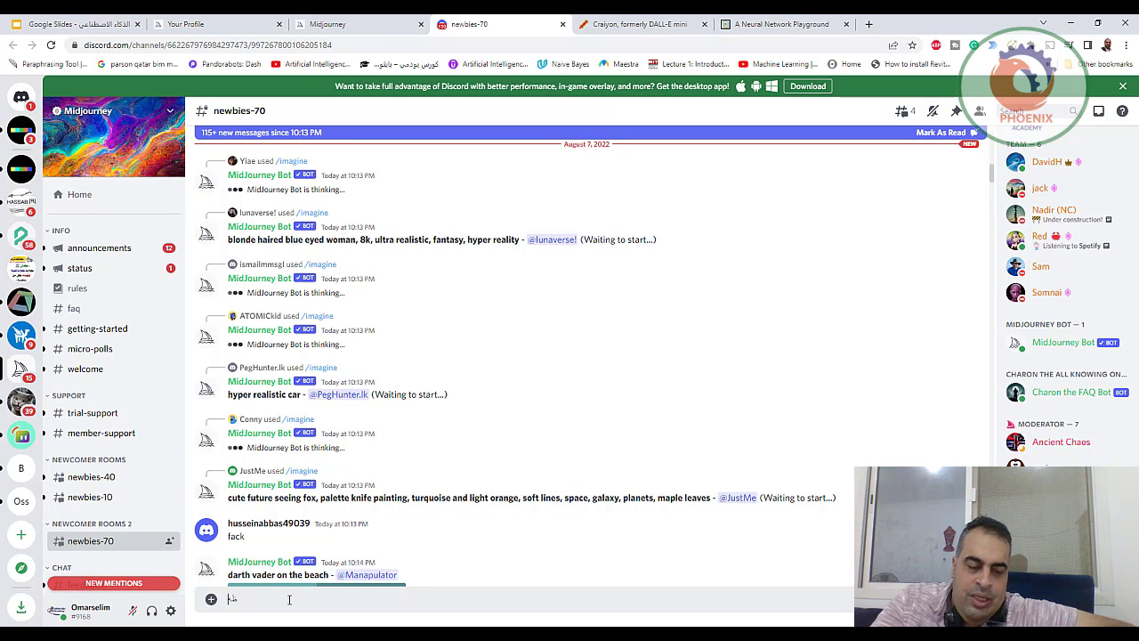
key("BackSpace")
type("/")
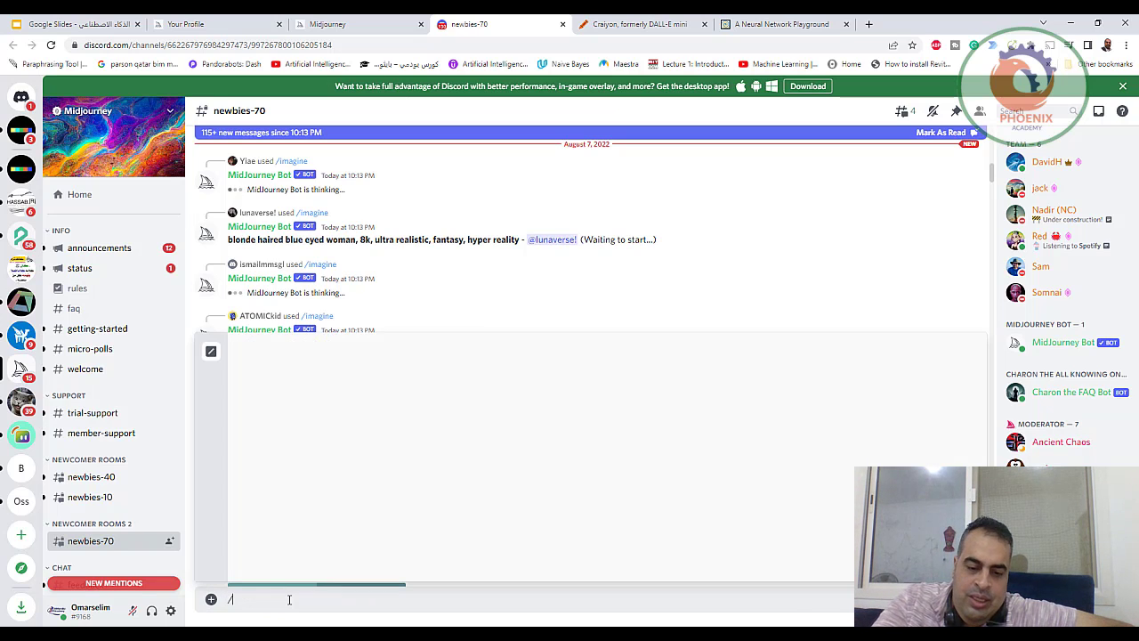
type("IMA")
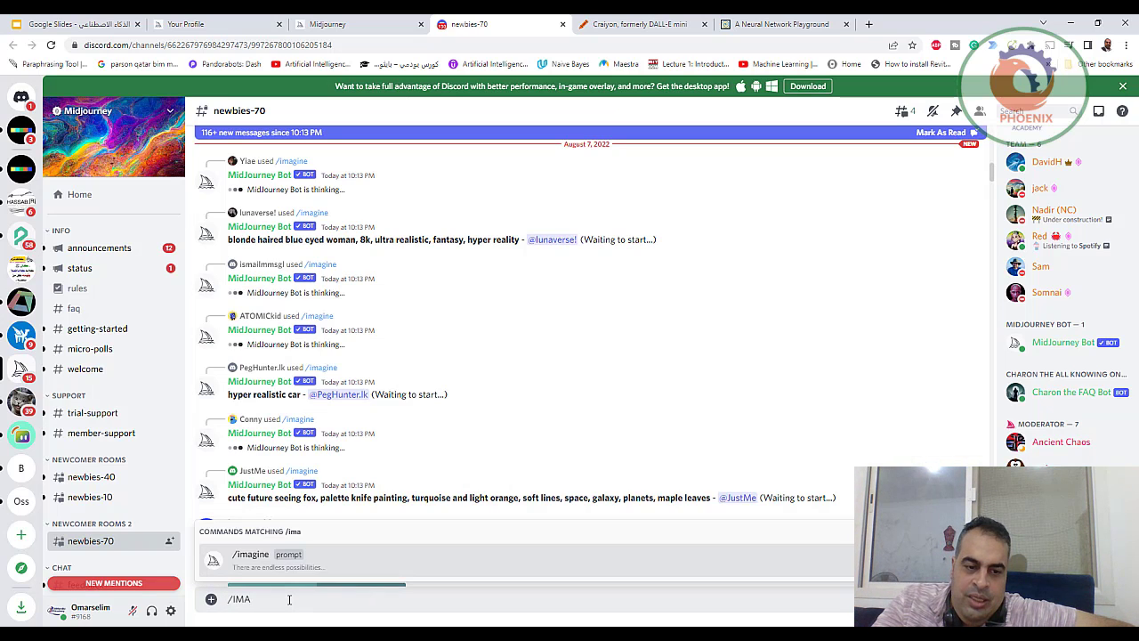
key("Tab")
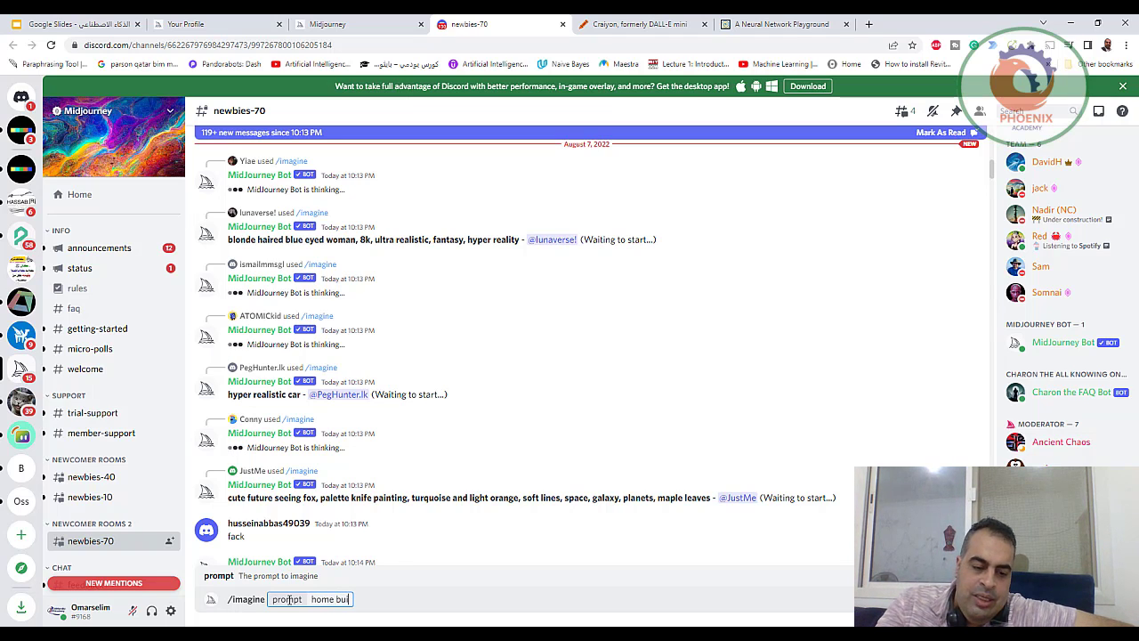
type("in")
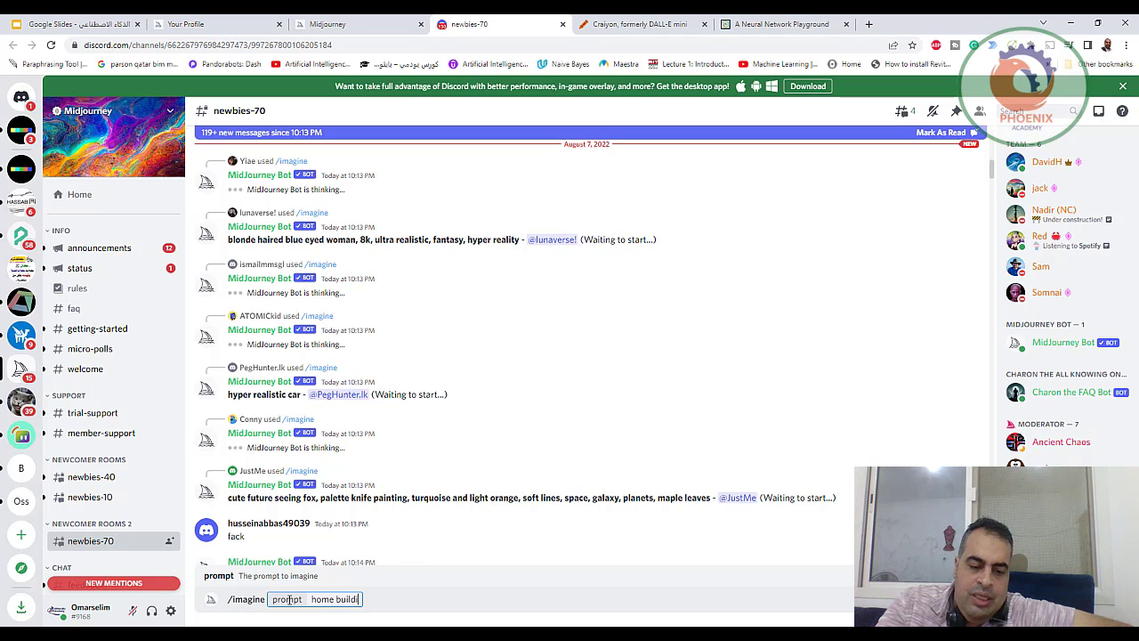
type("g in spa")
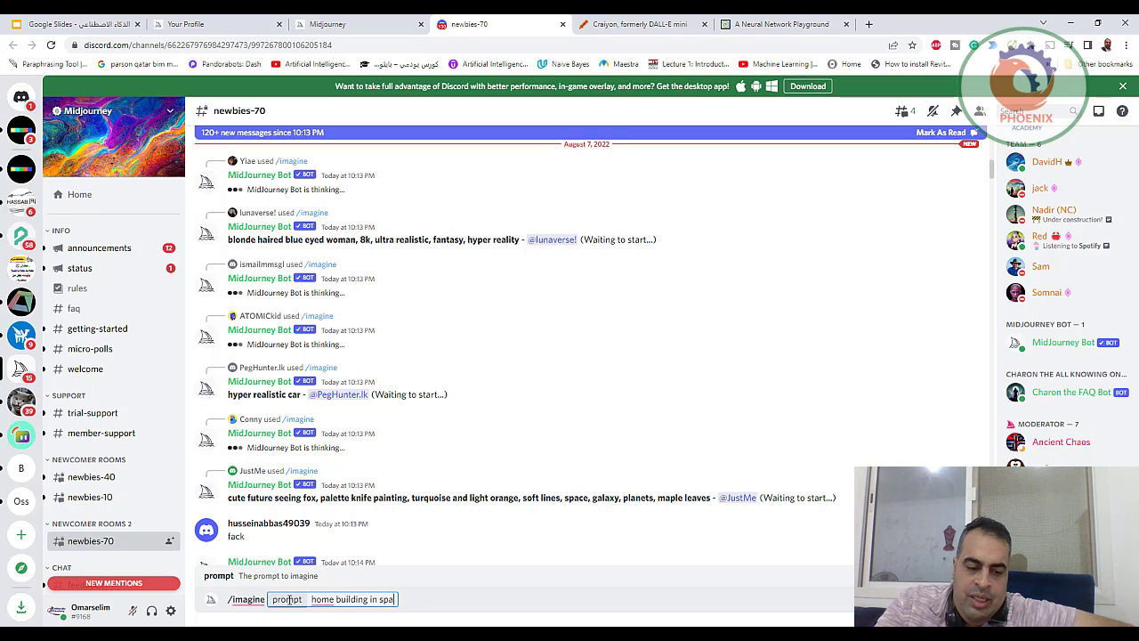
type("ce")
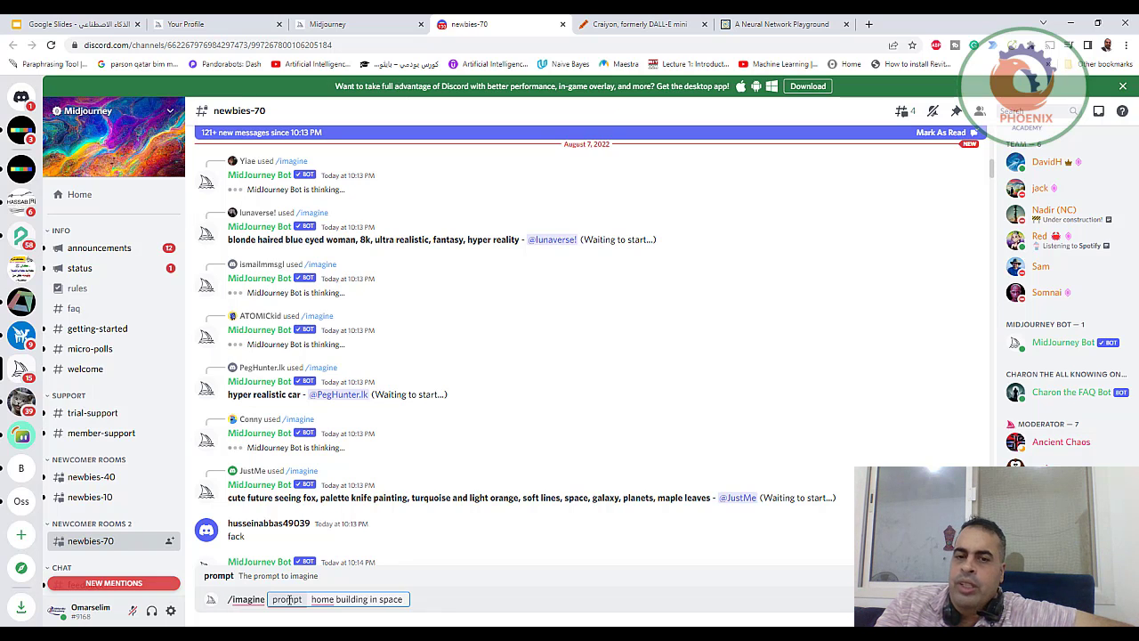
key("Return")
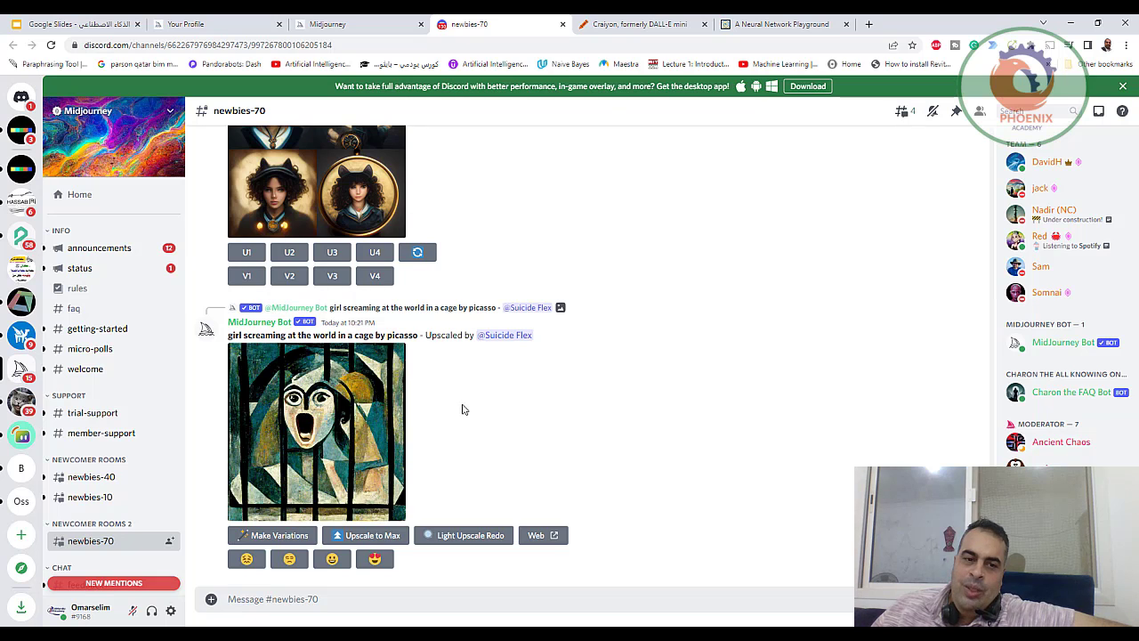
scroll(490, 410, "up", 10)
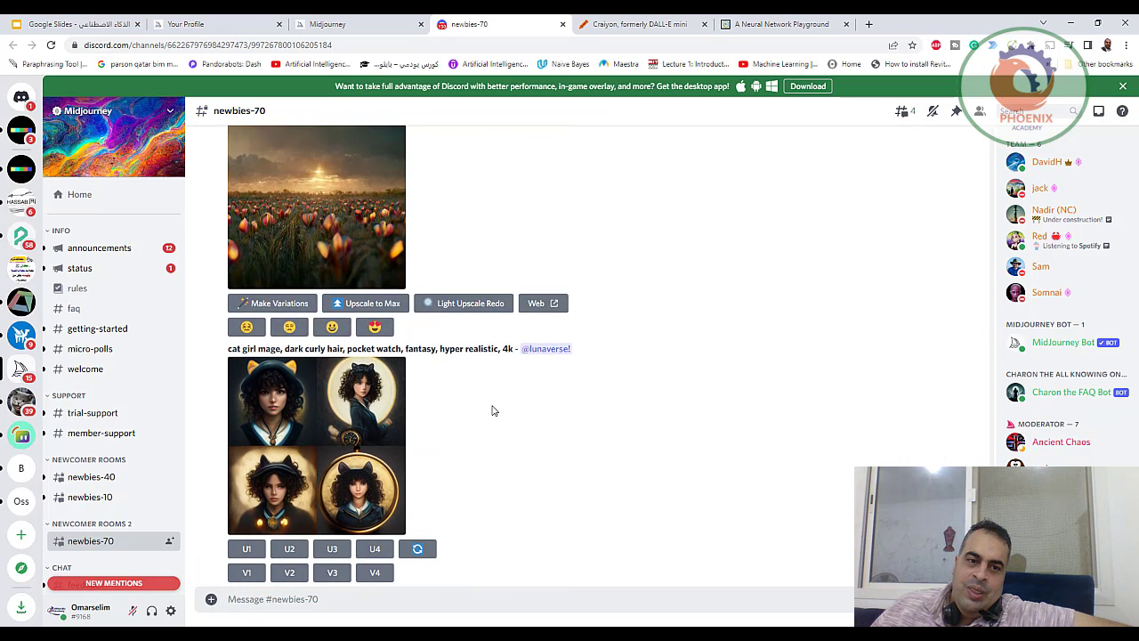
scroll(536, 397, "up", 1)
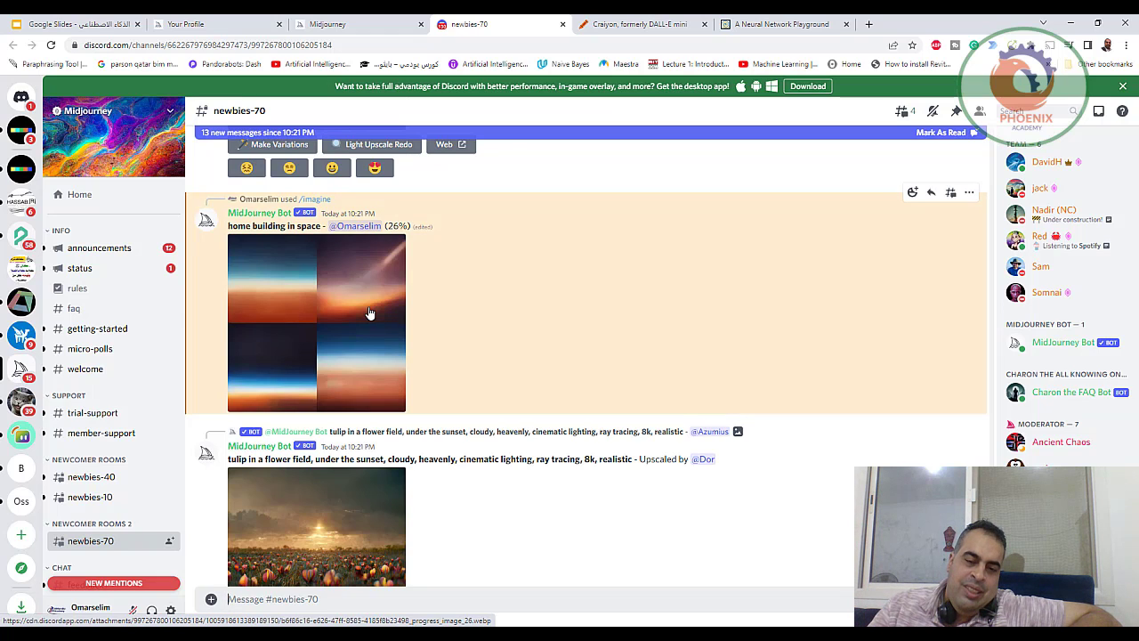
scroll(334, 437, "down", 2)
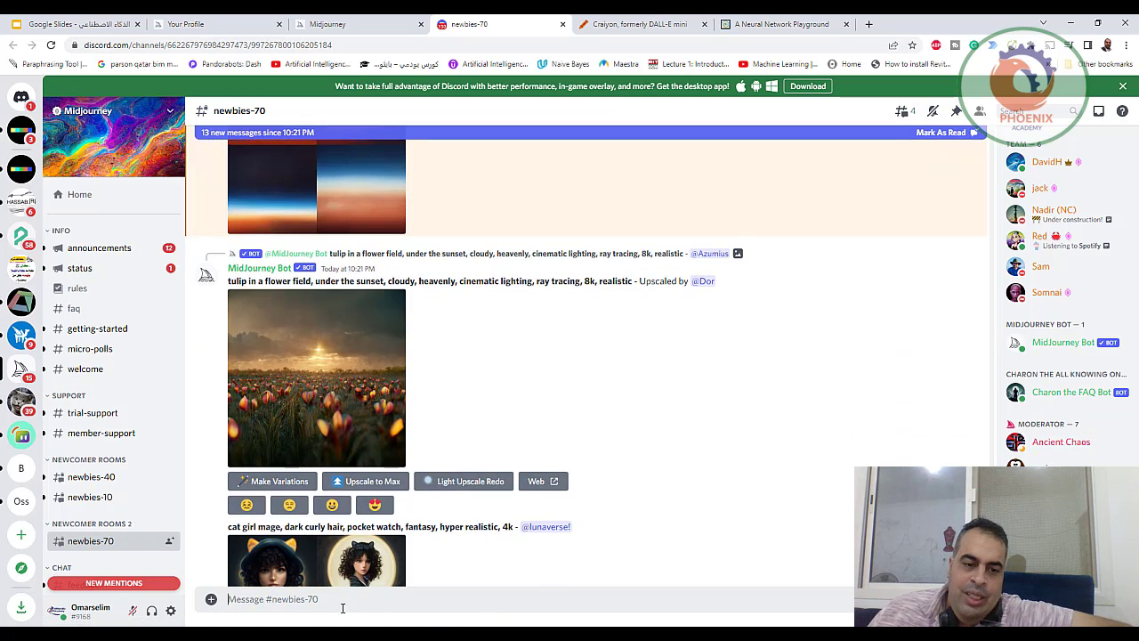
- Post a /imagine request with the prompt 'batman home' in newbies-70
type("/")
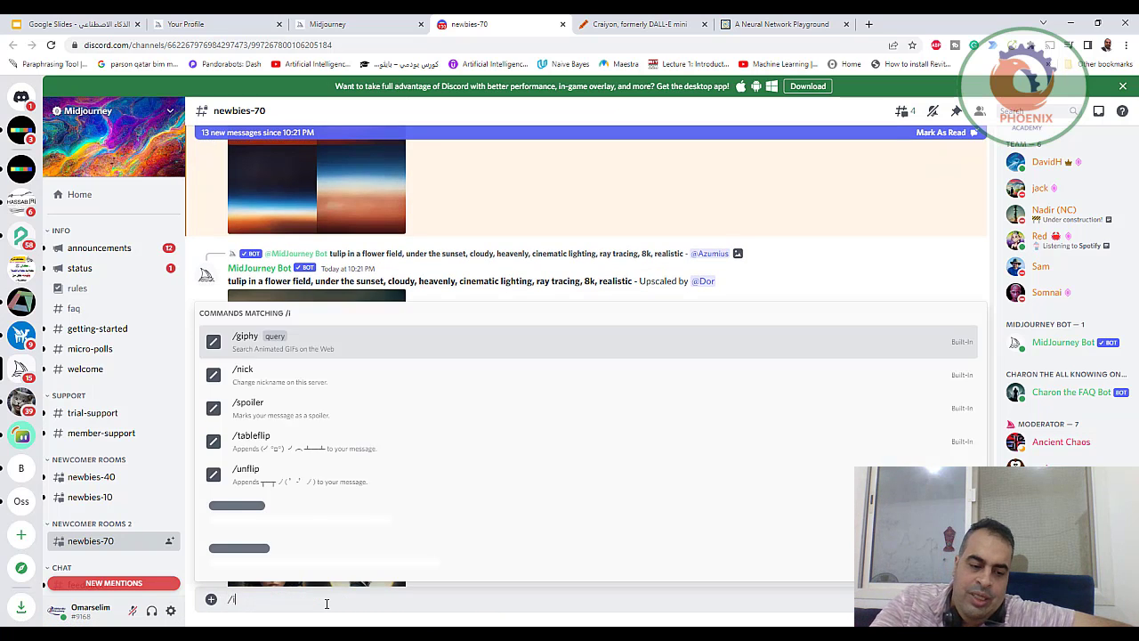
type("imag")
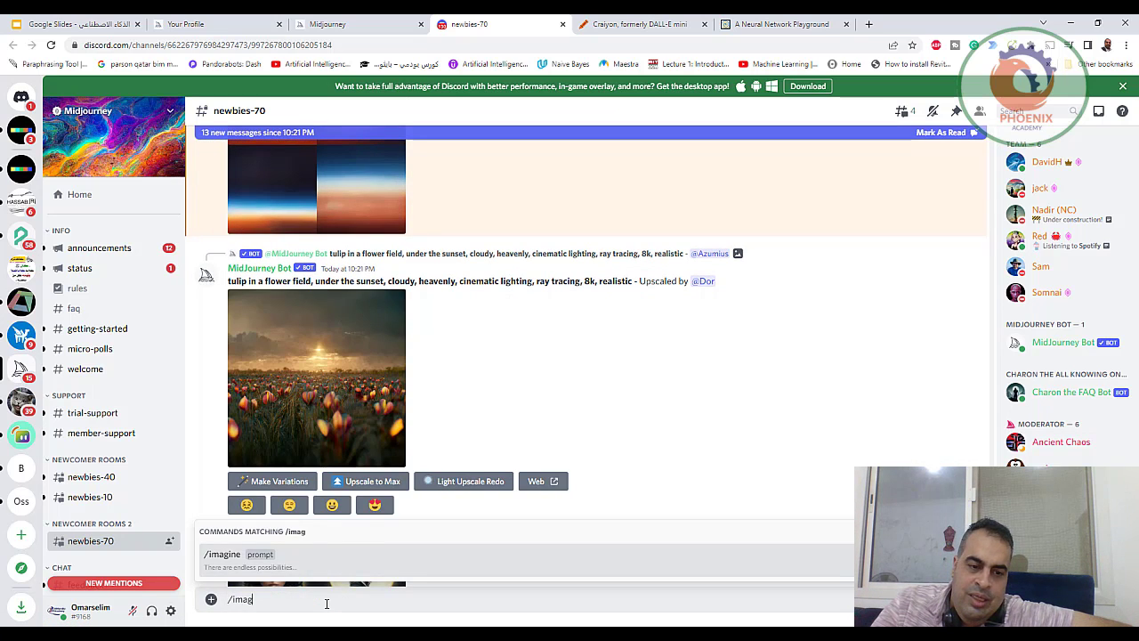
key("Tab")
type("ba")
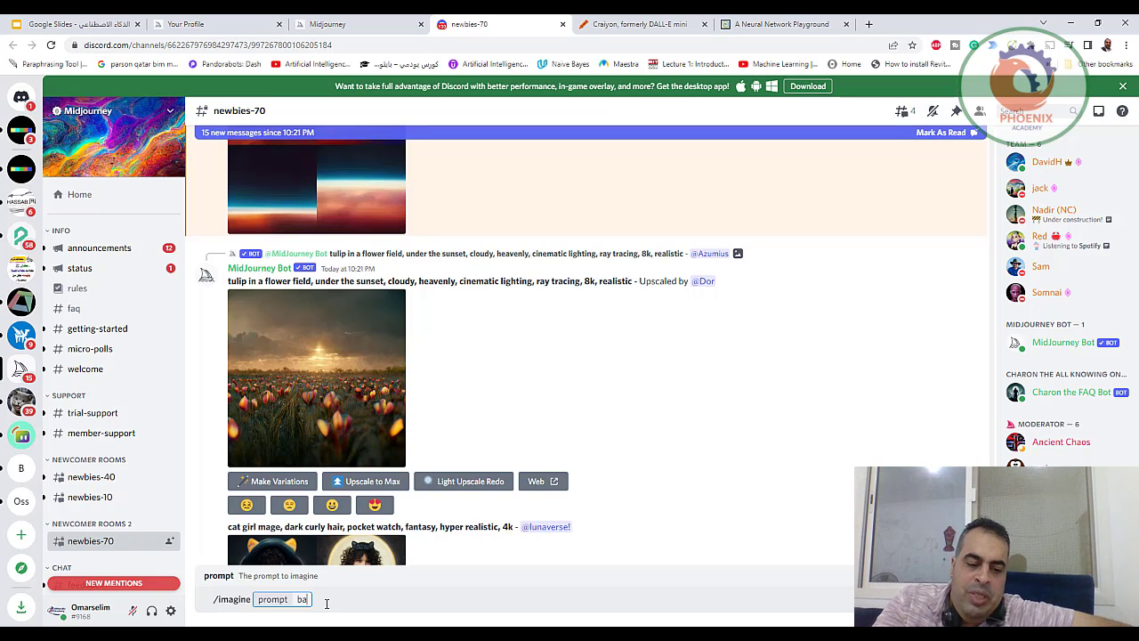
type("tman")
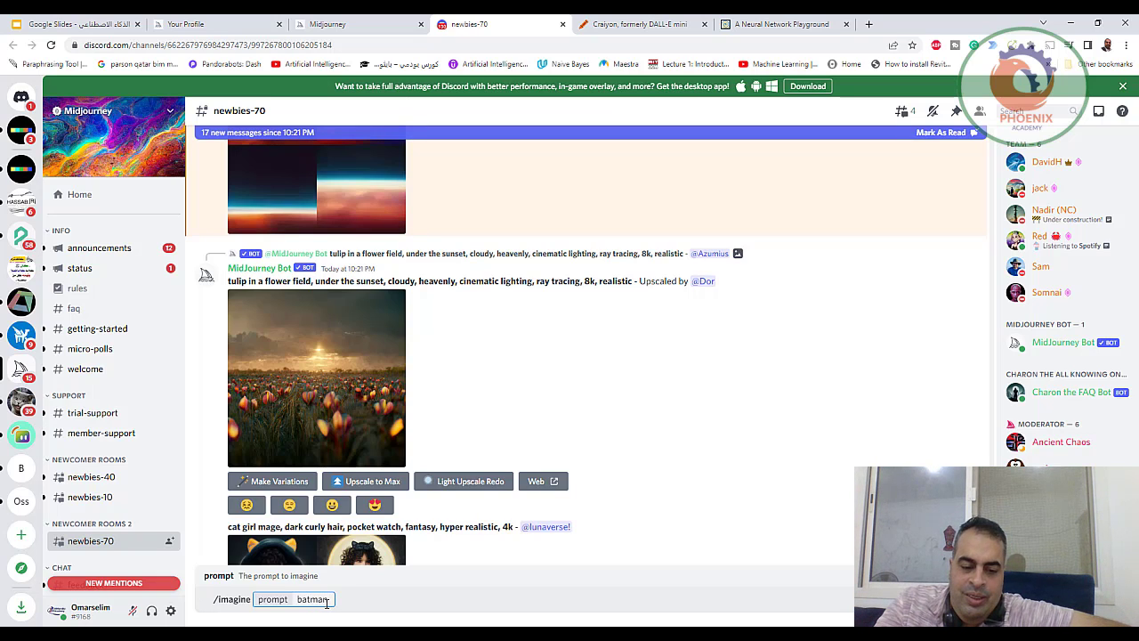
type(" home")
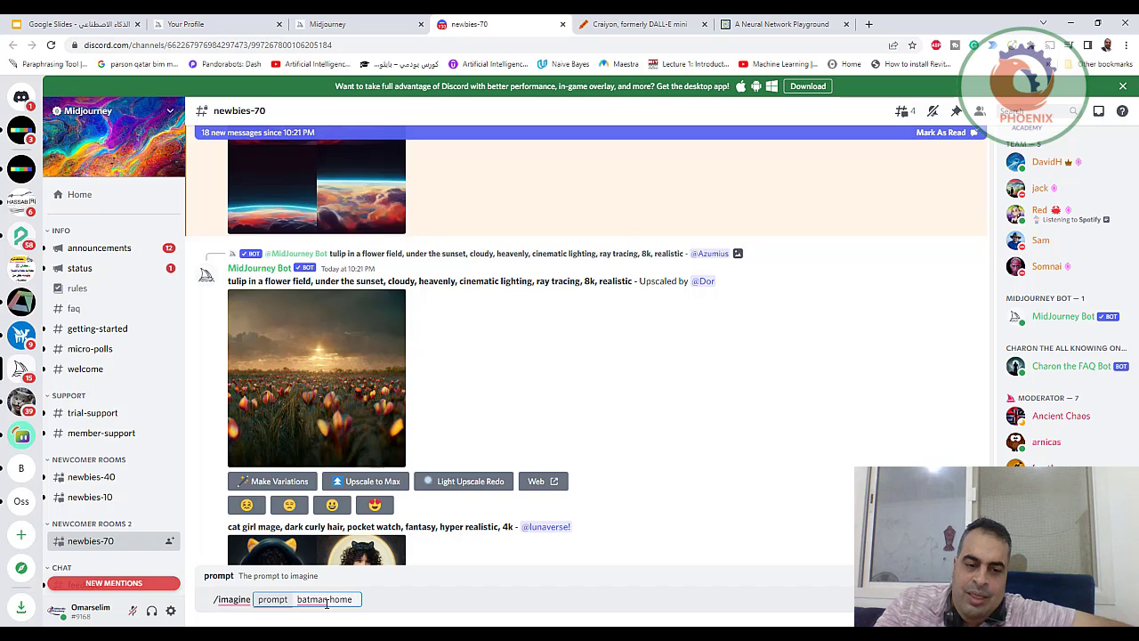
key("Return")
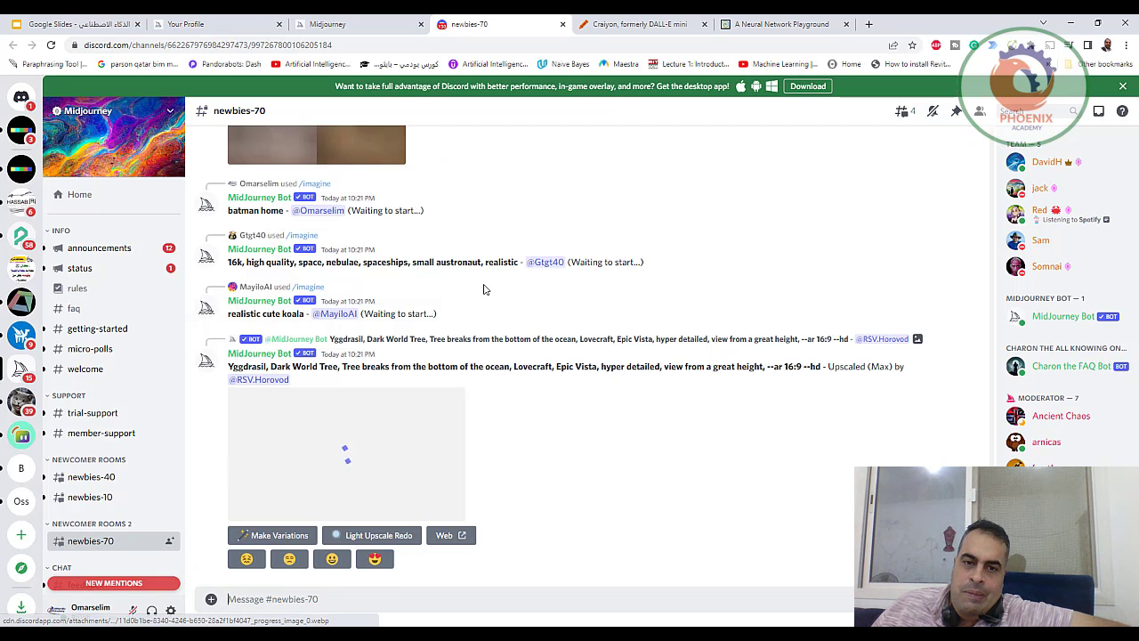
scroll(495, 313, "up", 1)
scroll(495, 314, "up", 2)
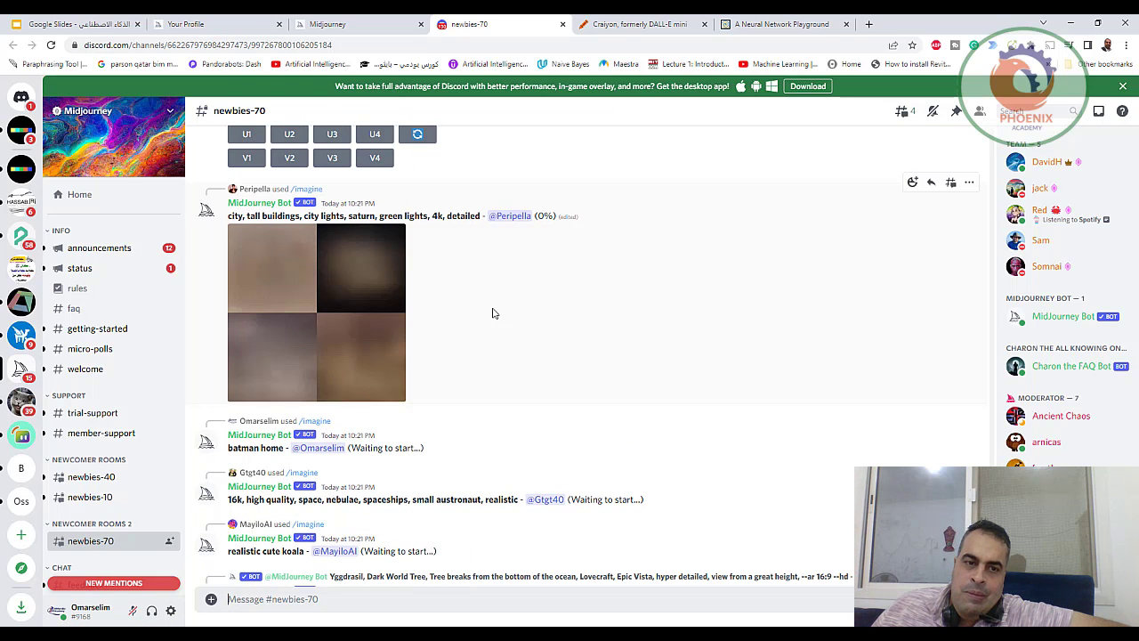
scroll(492, 311, "up", 2)
scroll(492, 312, "up", 1)
scroll(492, 312, "up", 2)
scroll(451, 337, "up", 2)
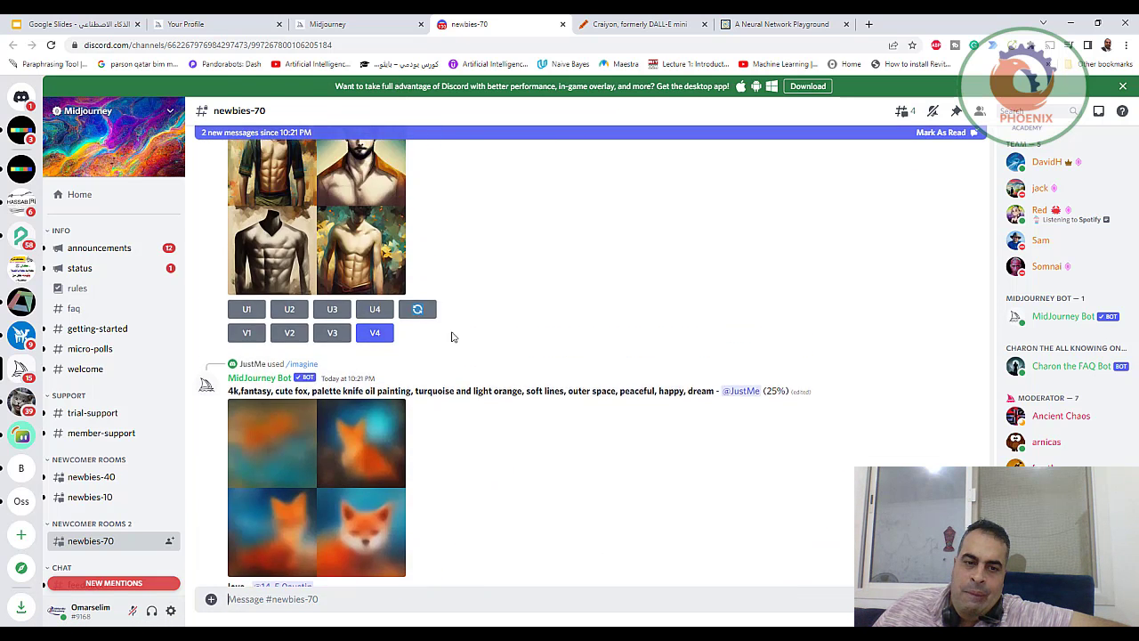
scroll(451, 337, "up", 1)
scroll(473, 356, "up", 2)
scroll(497, 363, "up", 1)
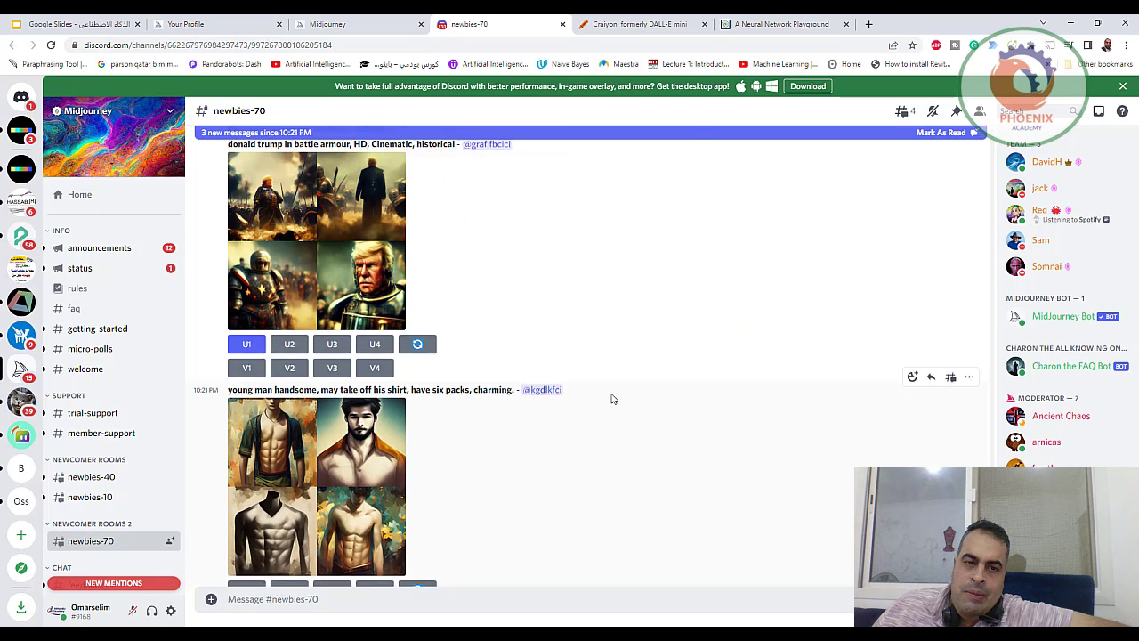
scroll(611, 395, "up", 1)
scroll(455, 435, "up", 1)
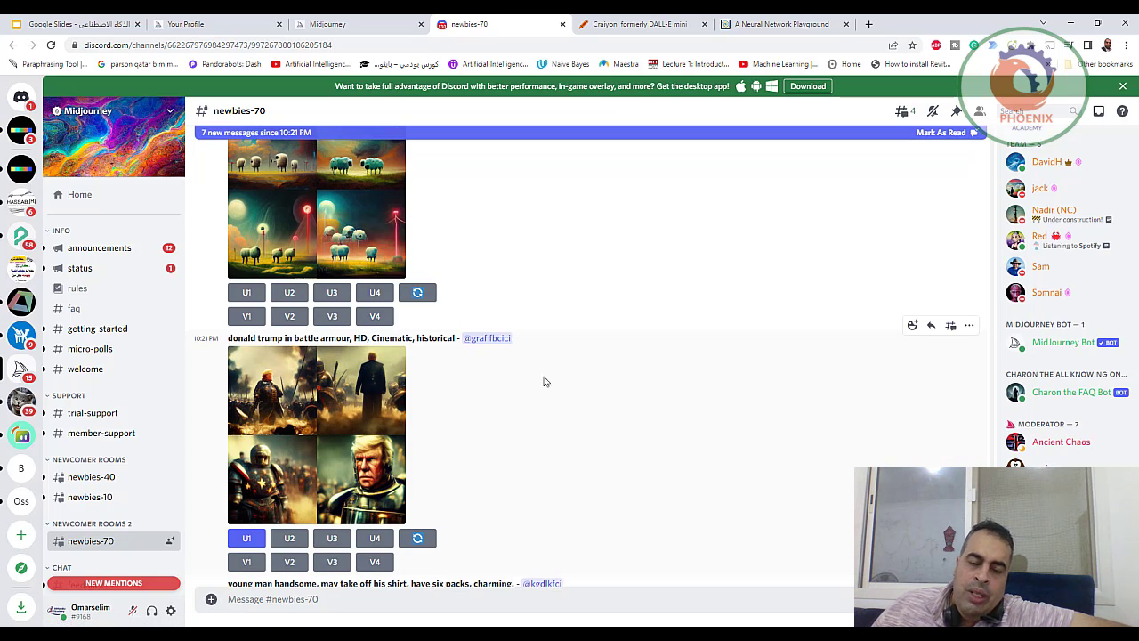
scroll(468, 415, "up", 2)
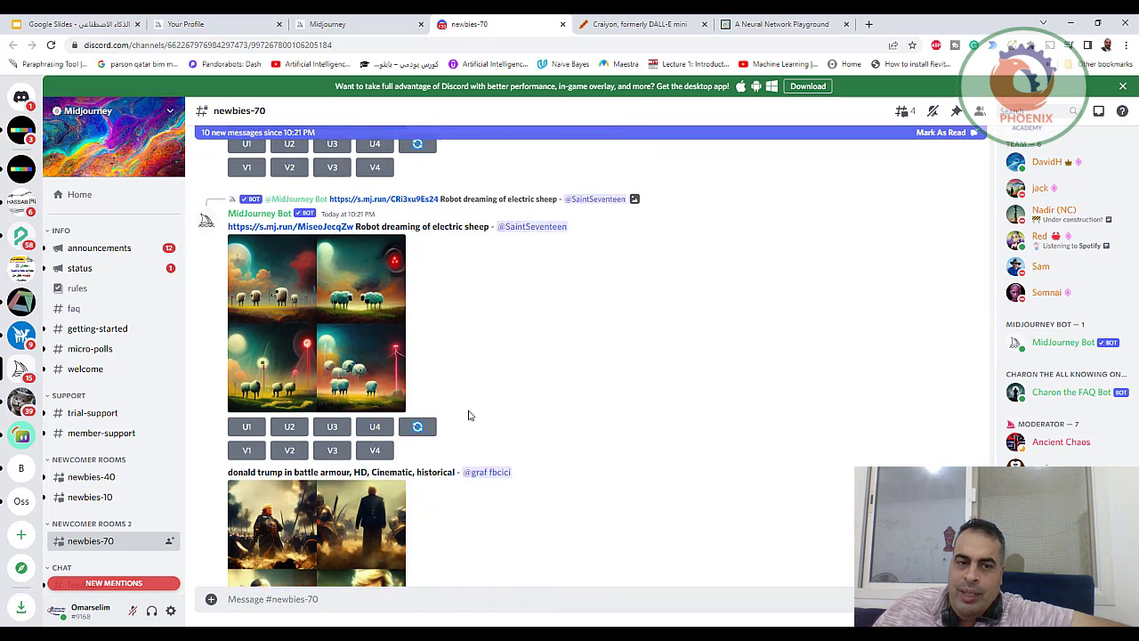
scroll(469, 414, "up", 2)
scroll(470, 416, "up", 3)
scroll(610, 412, "up", 1)
scroll(611, 412, "up", 2)
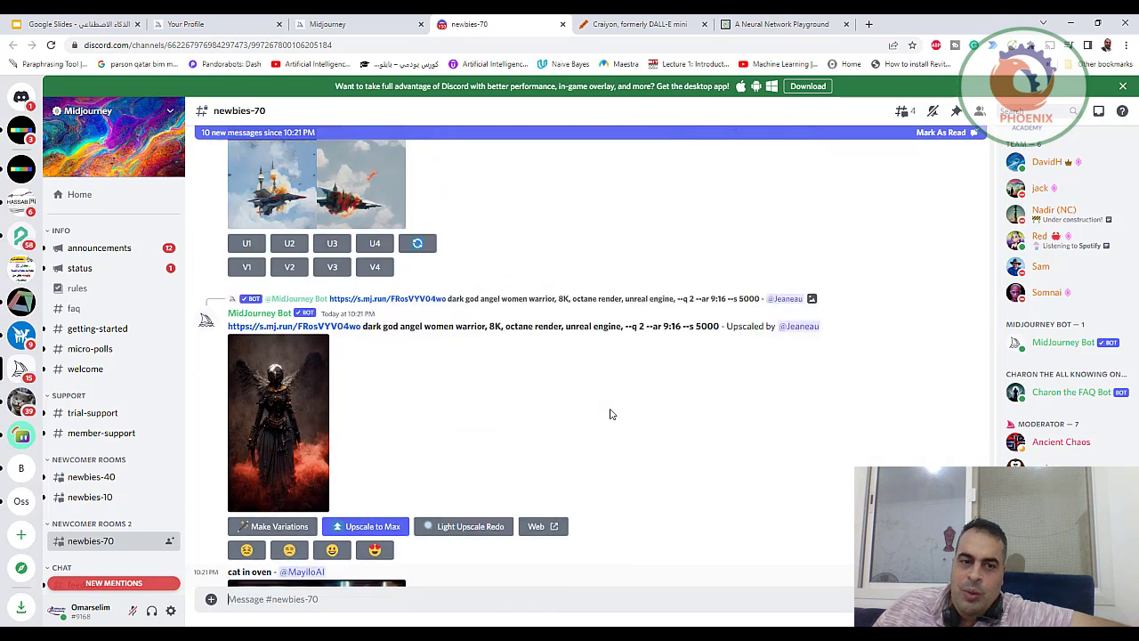
scroll(610, 412, "up", 1)
scroll(470, 347, "up", 2)
scroll(468, 345, "up", 3)
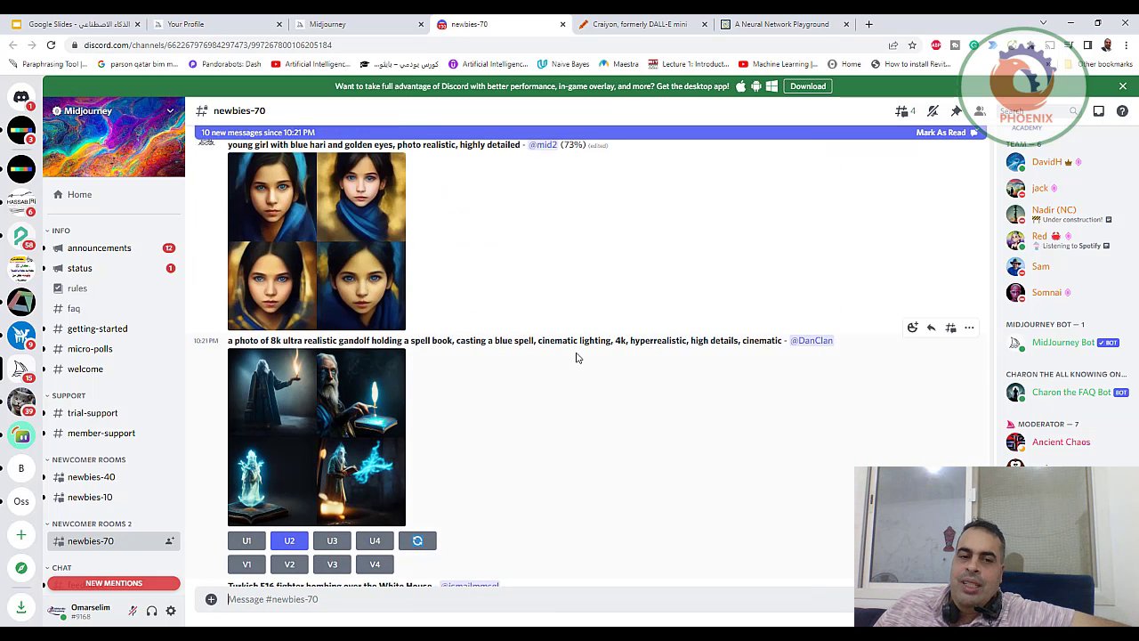
scroll(576, 357, "down", 5)
scroll(576, 358, "down", 5)
scroll(576, 358, "down", 5)
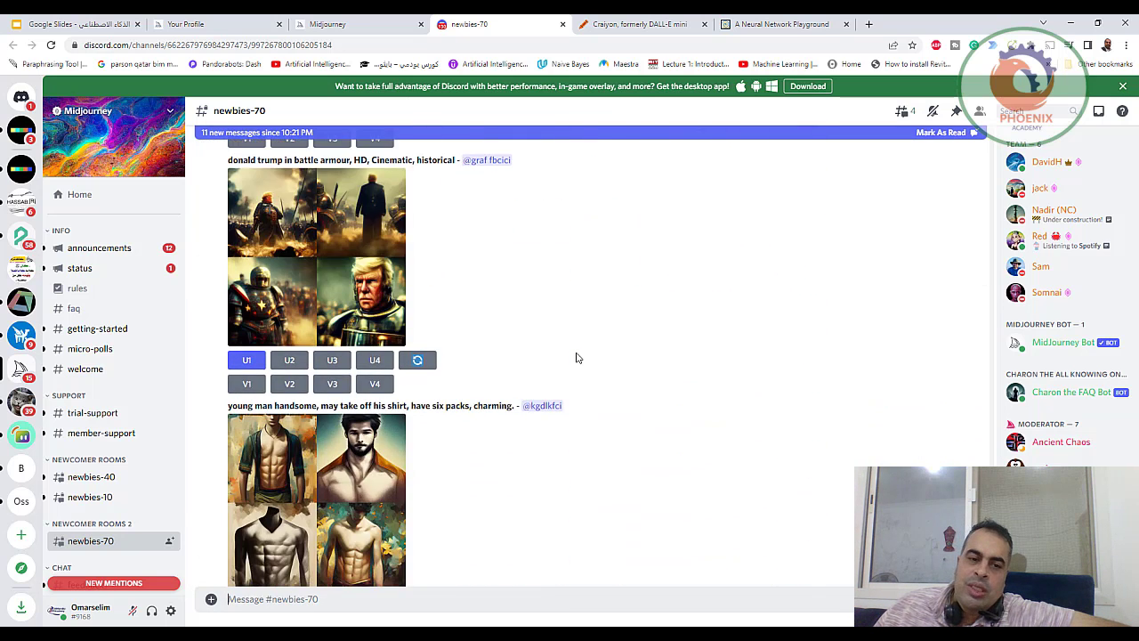
scroll(576, 357, "down", 5)
scroll(576, 358, "down", 5)
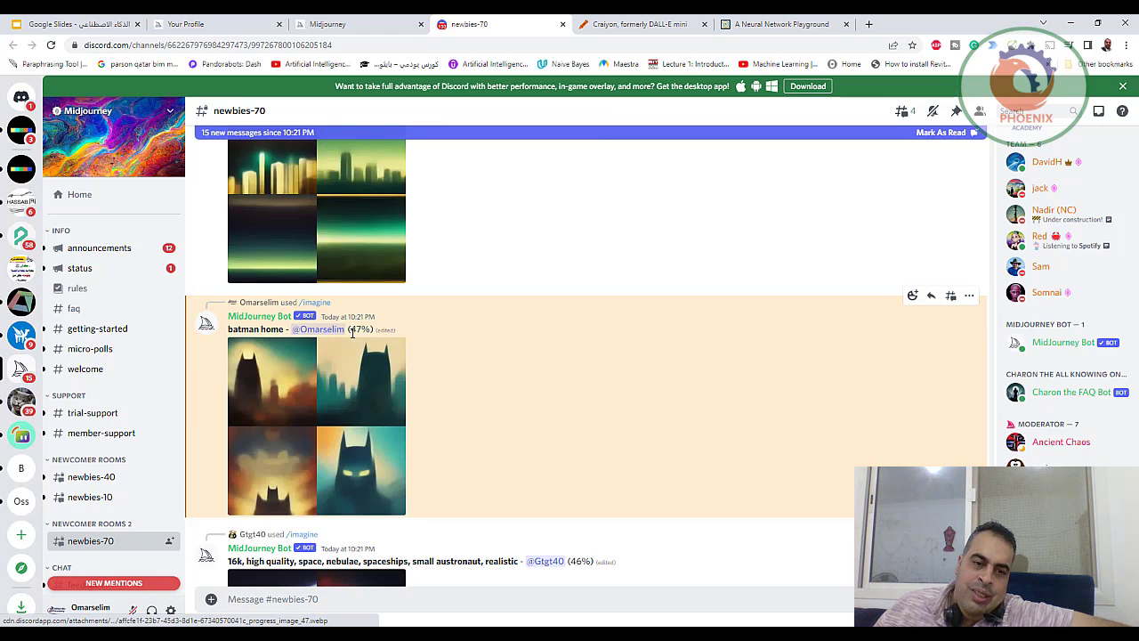
- Close the enlarged ant image on the profile and scroll through the Community Feed
left_click(236, 24)
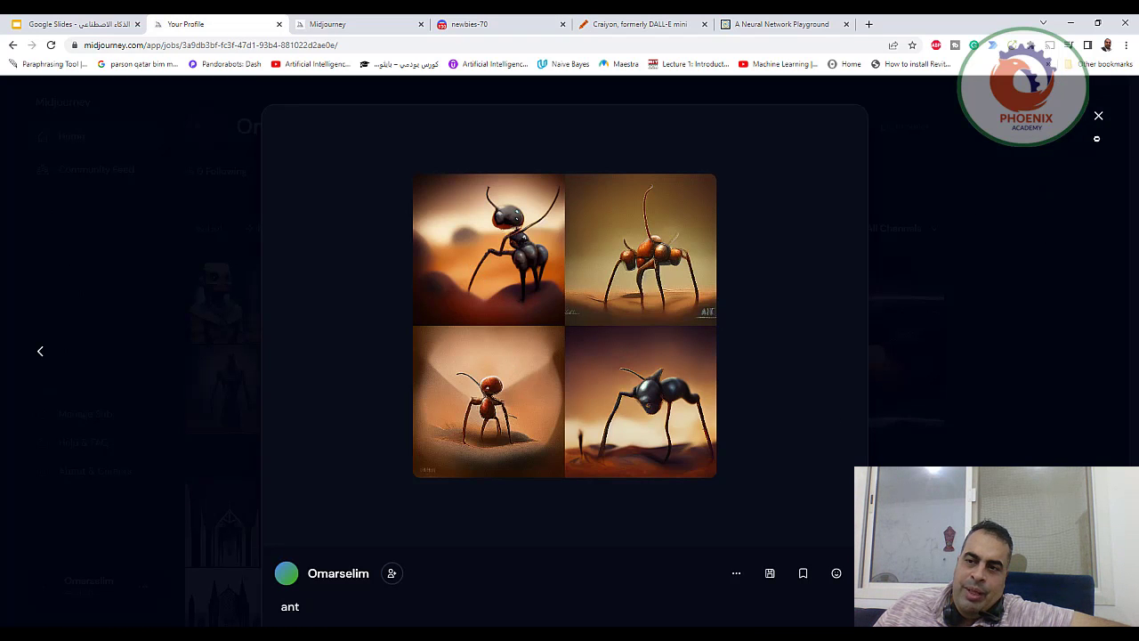
left_click(1098, 117)
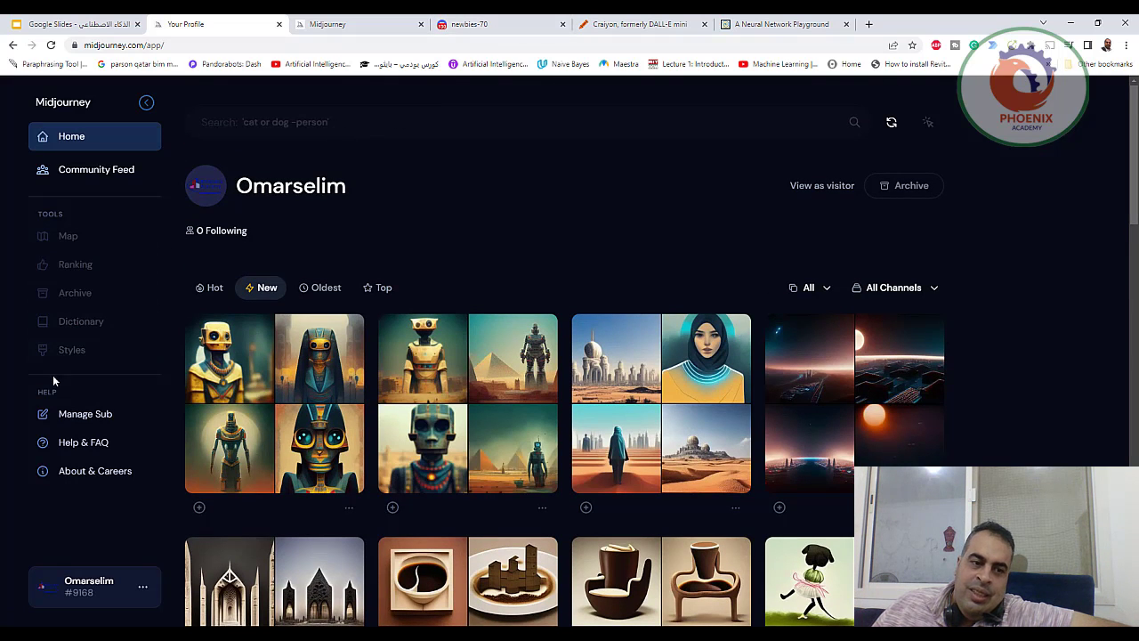
left_click(96, 173)
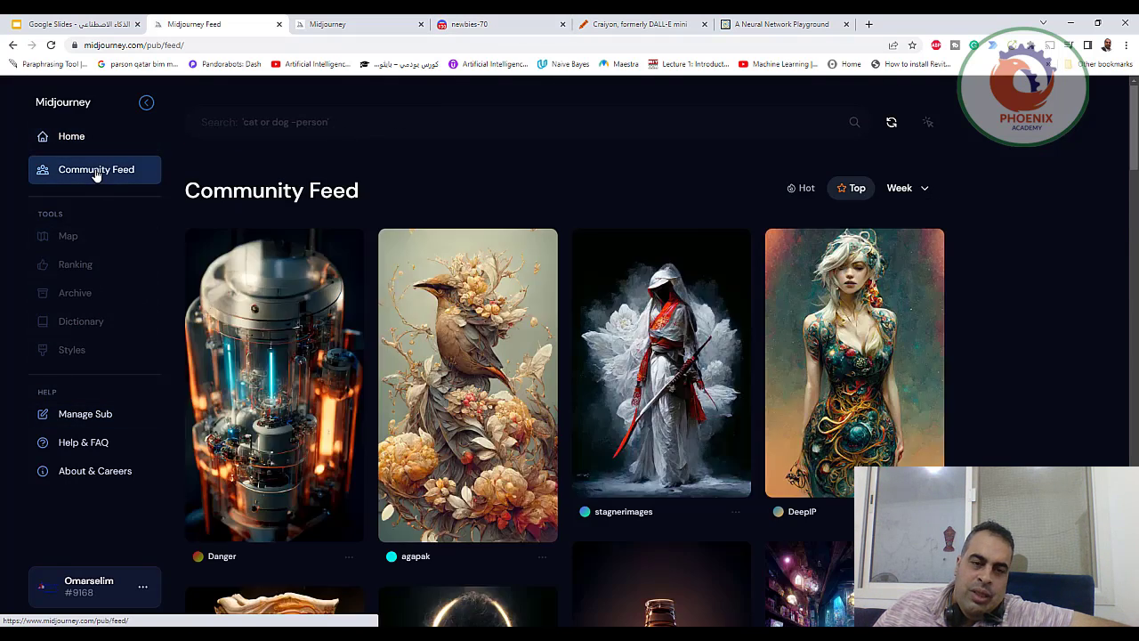
scroll(941, 428, "down", 1)
scroll(966, 451, "down", 3)
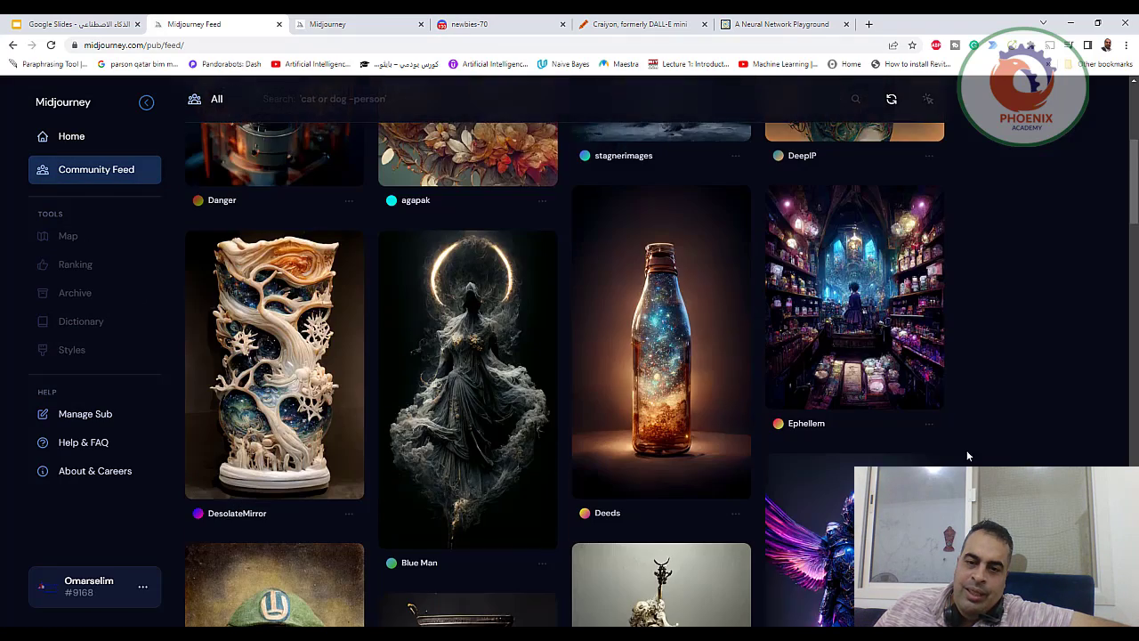
scroll(967, 451, "down", 2)
scroll(966, 451, "down", 3)
scroll(966, 451, "down", 1)
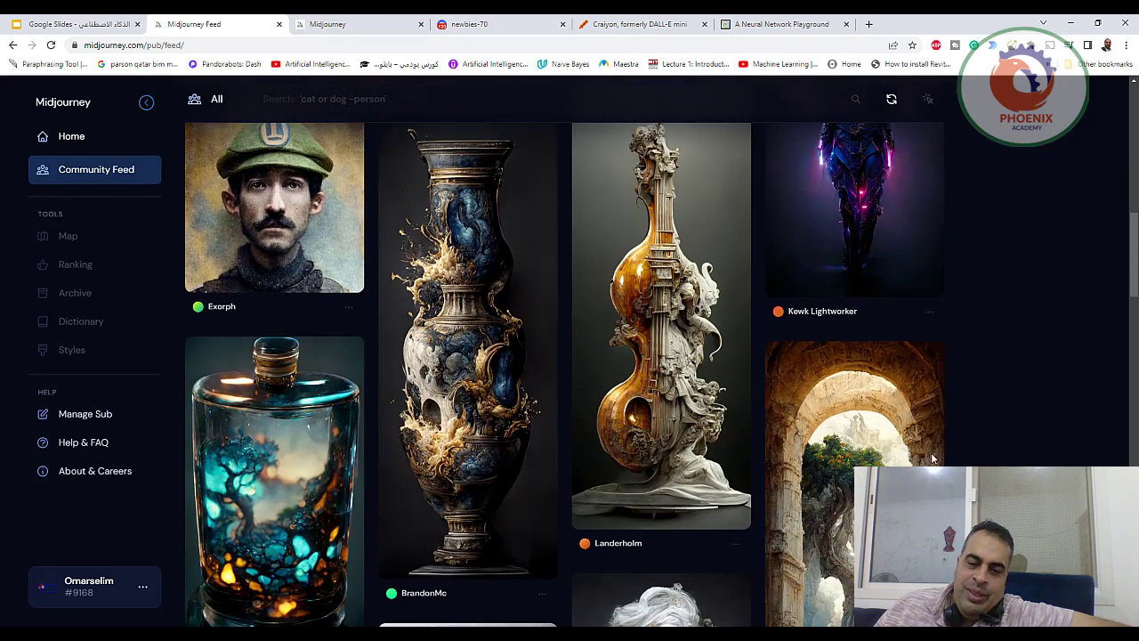
- Select the baroque violin statue prompt text and return to Discord's newbies-70
mouse_move(691, 334)
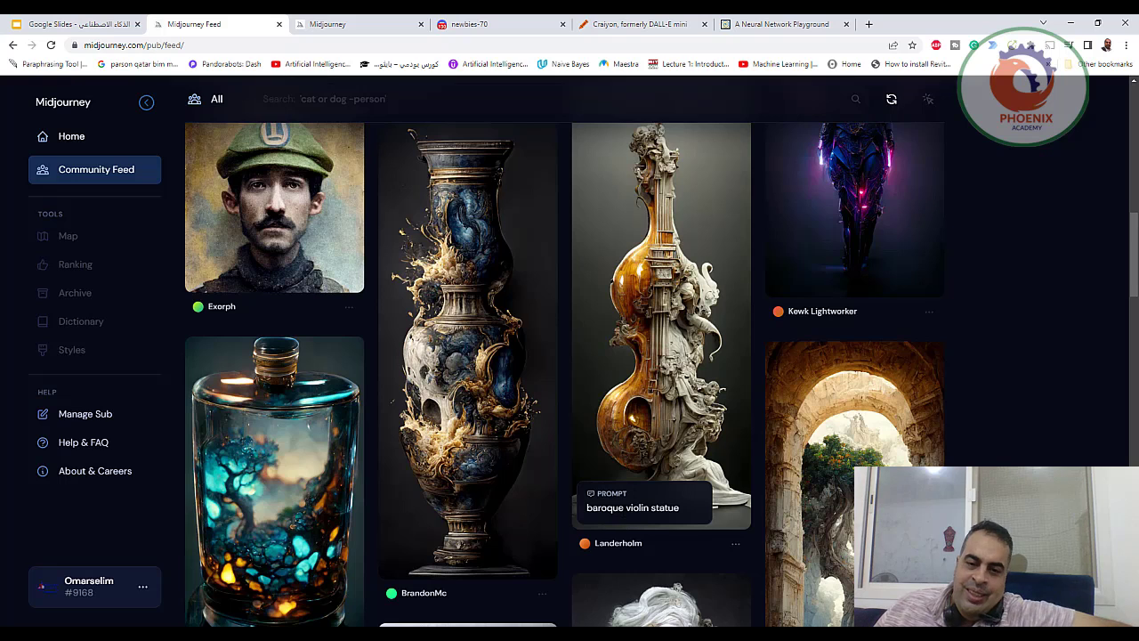
triple_click(632, 507)
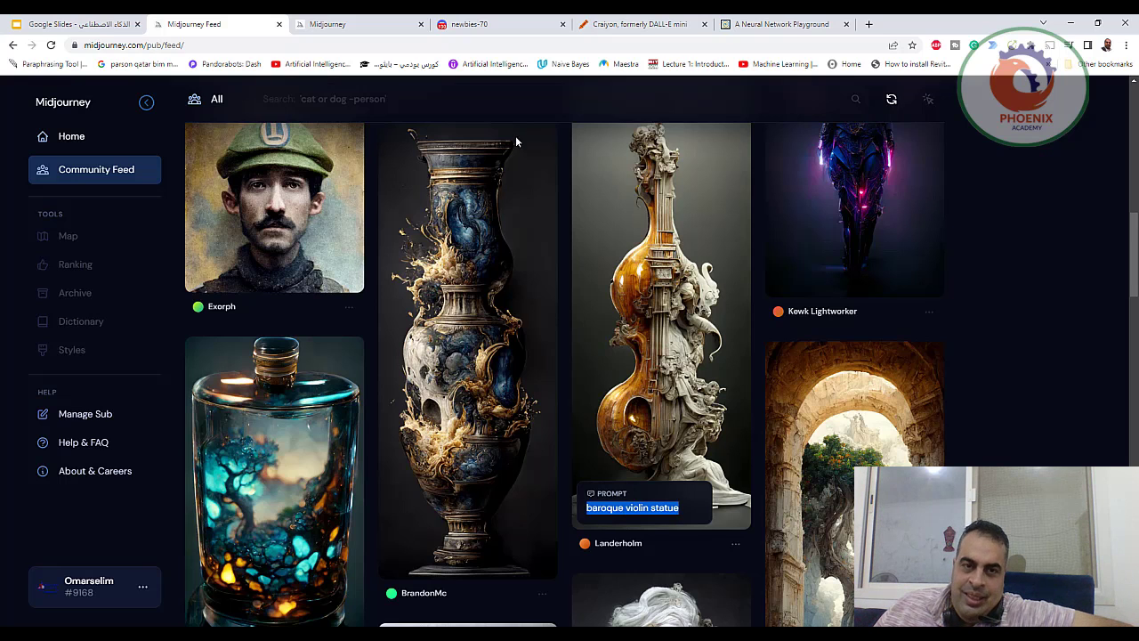
left_click(442, 27)
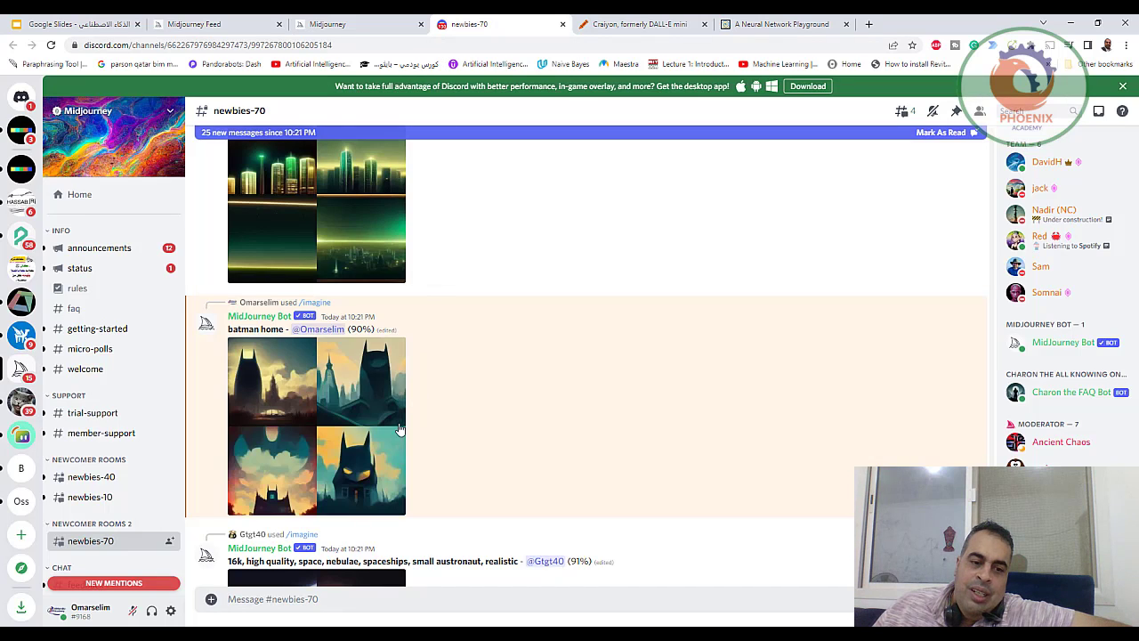
- Preview the batman home grid, then send a /imagine request for 'baroque violin statue'
left_click(359, 436)
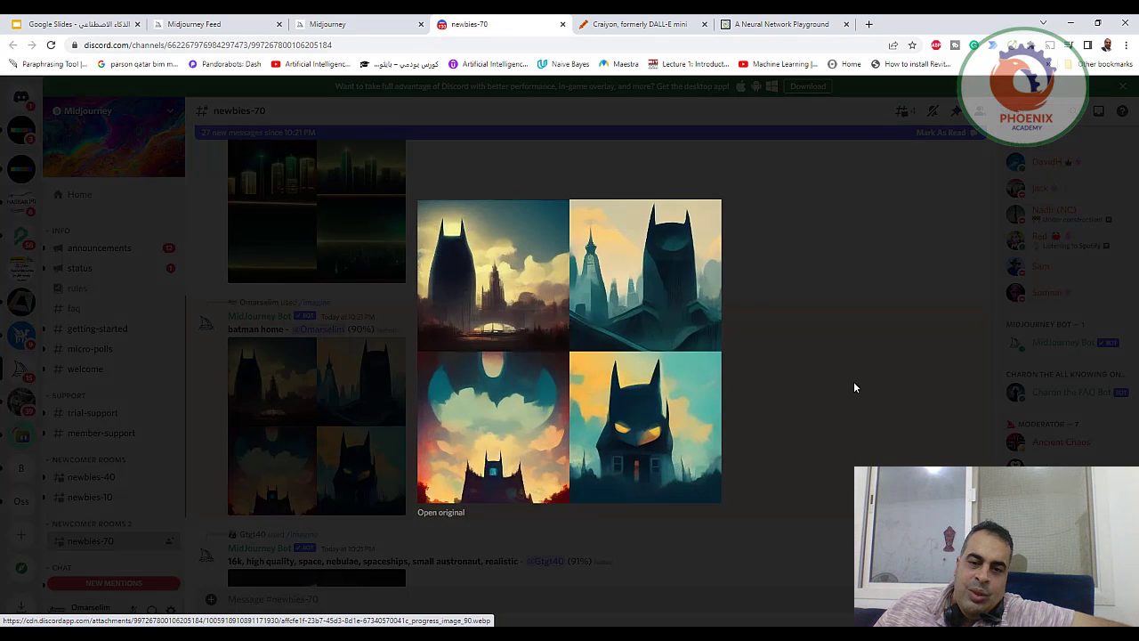
left_click(751, 437)
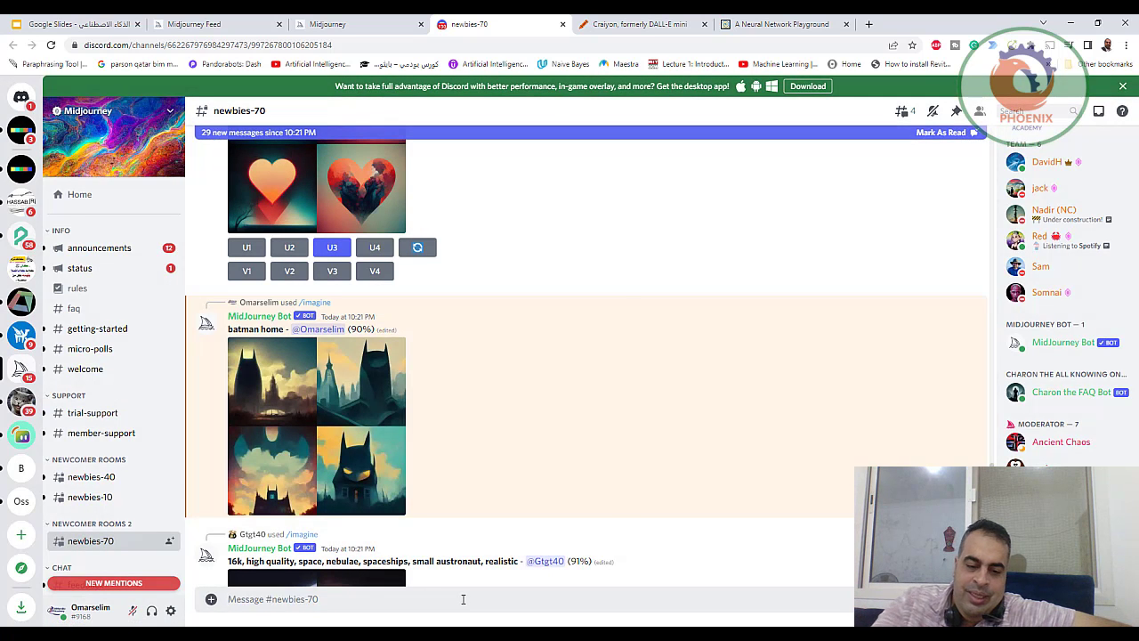
type("ima")
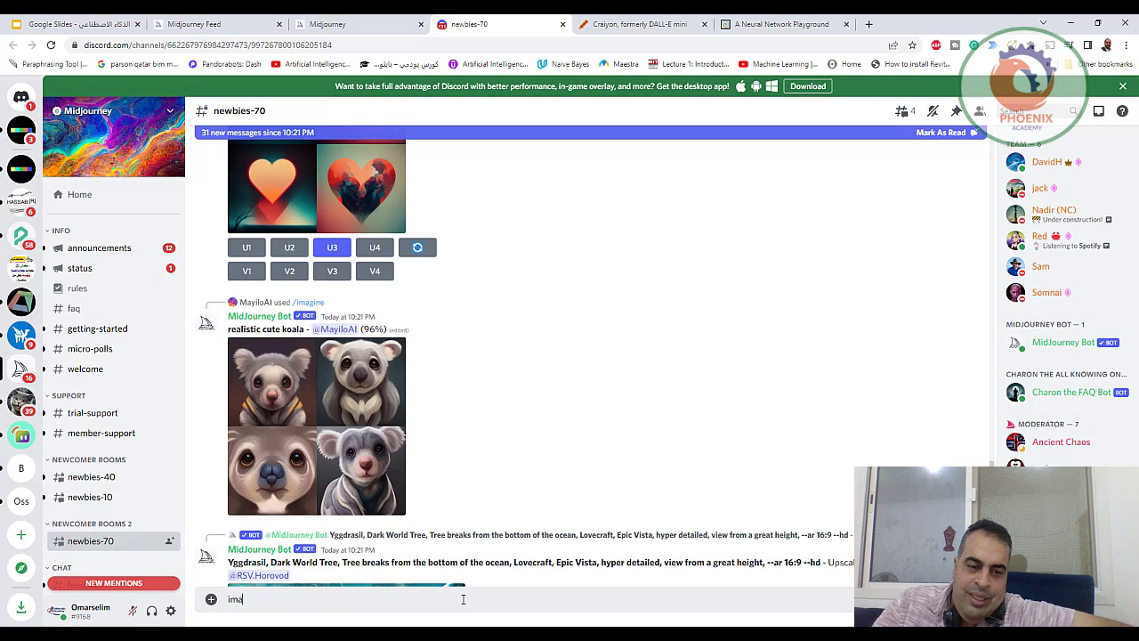
key("BackSpace")
key("BackSpace")
key("BackSpace")
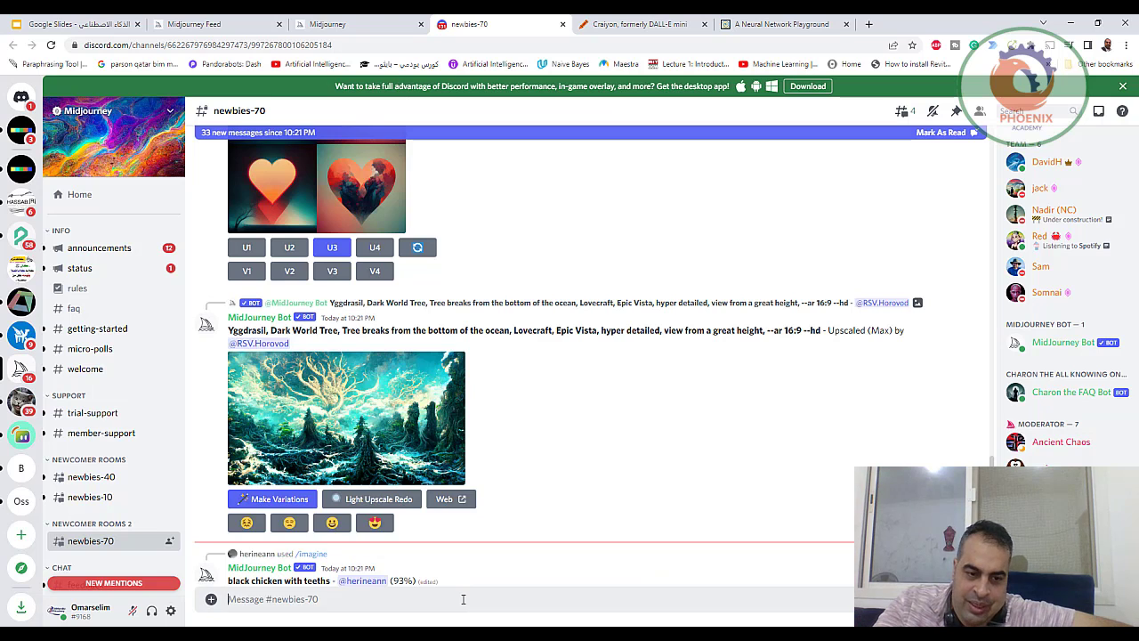
type("/ima")
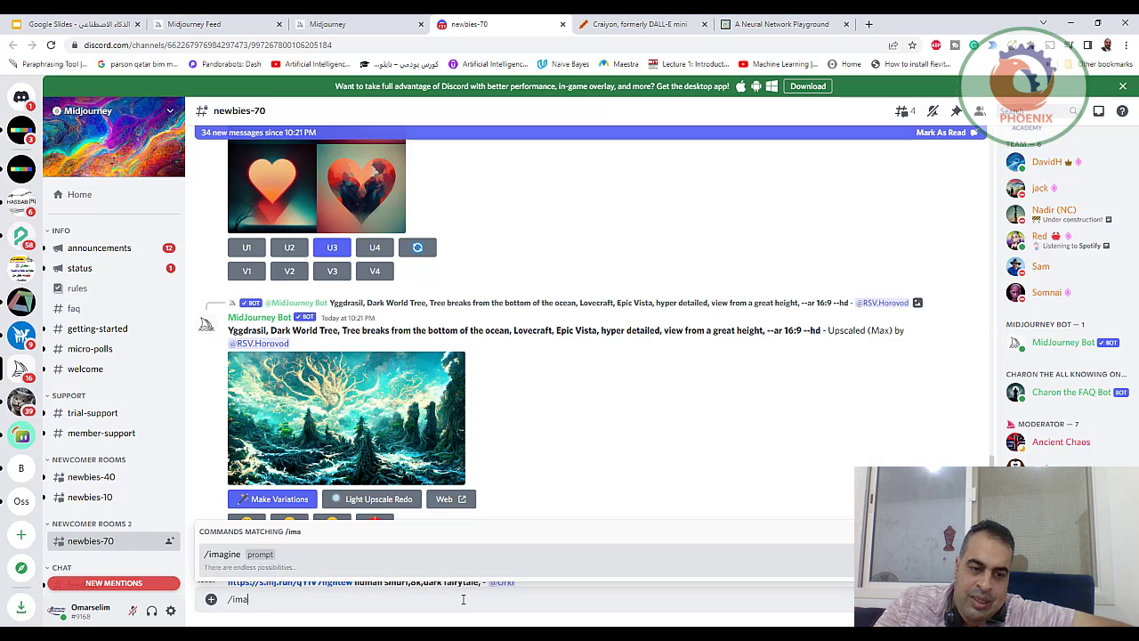
key("Tab")
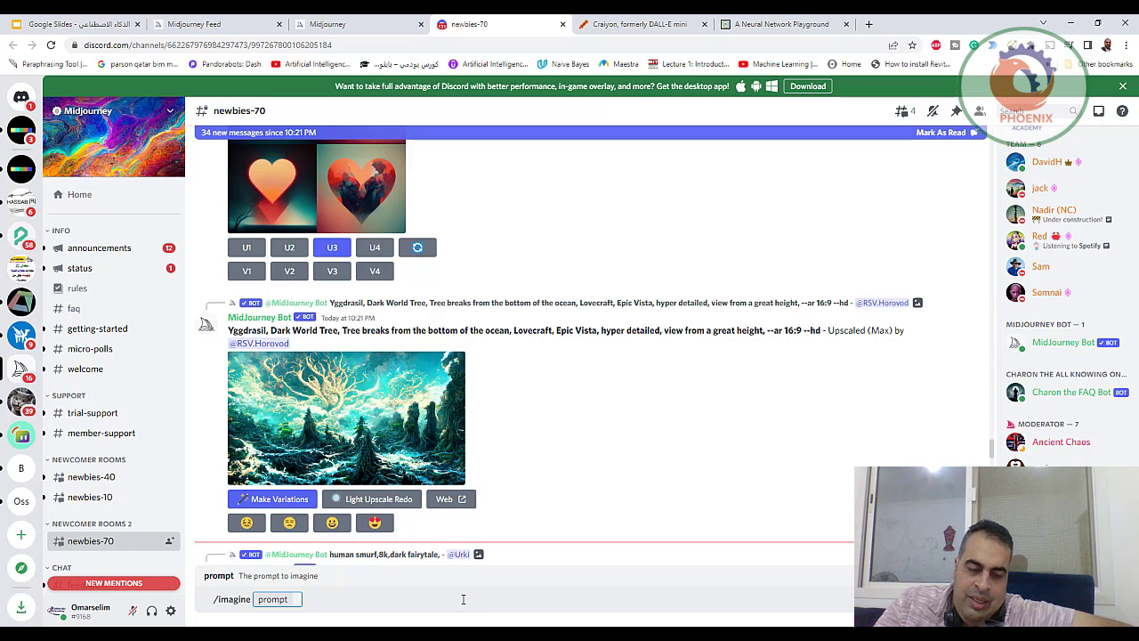
type("baroque violin statue")
key("Return")
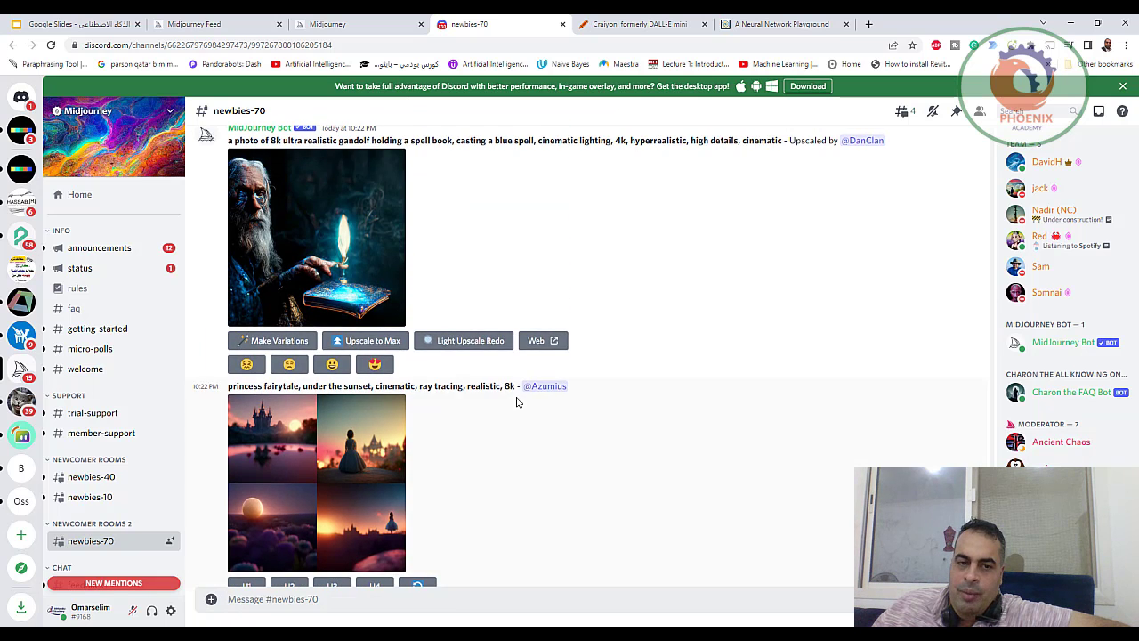
- Repeatedly enlarge the baroque violin statue progress grid until it reaches 91%
scroll(576, 401, "up", 5)
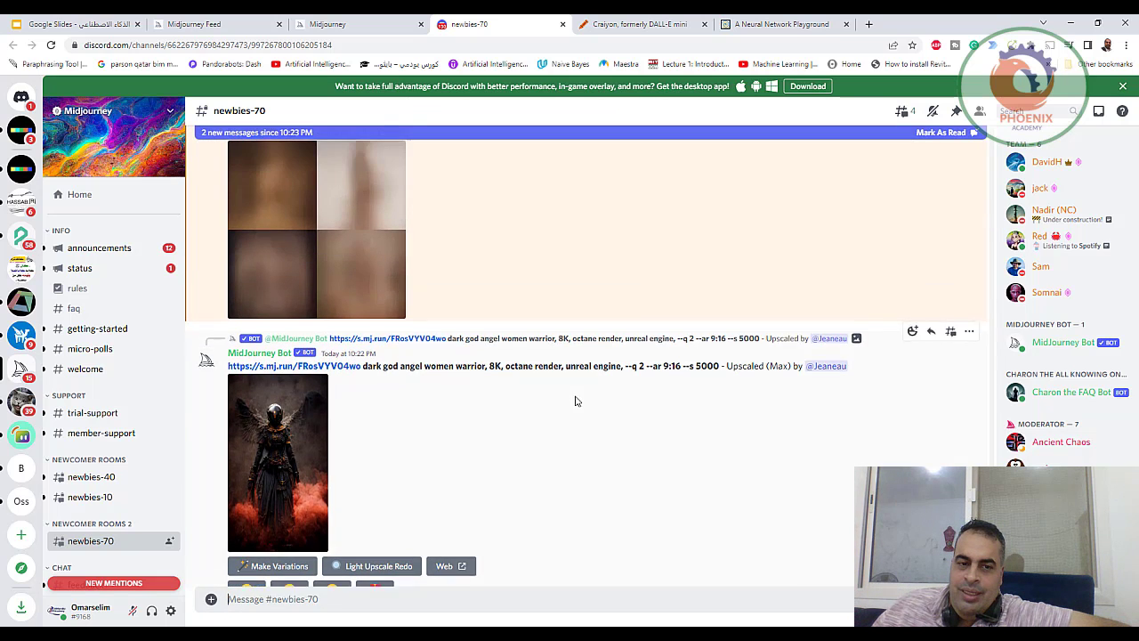
scroll(576, 401, "up", 3)
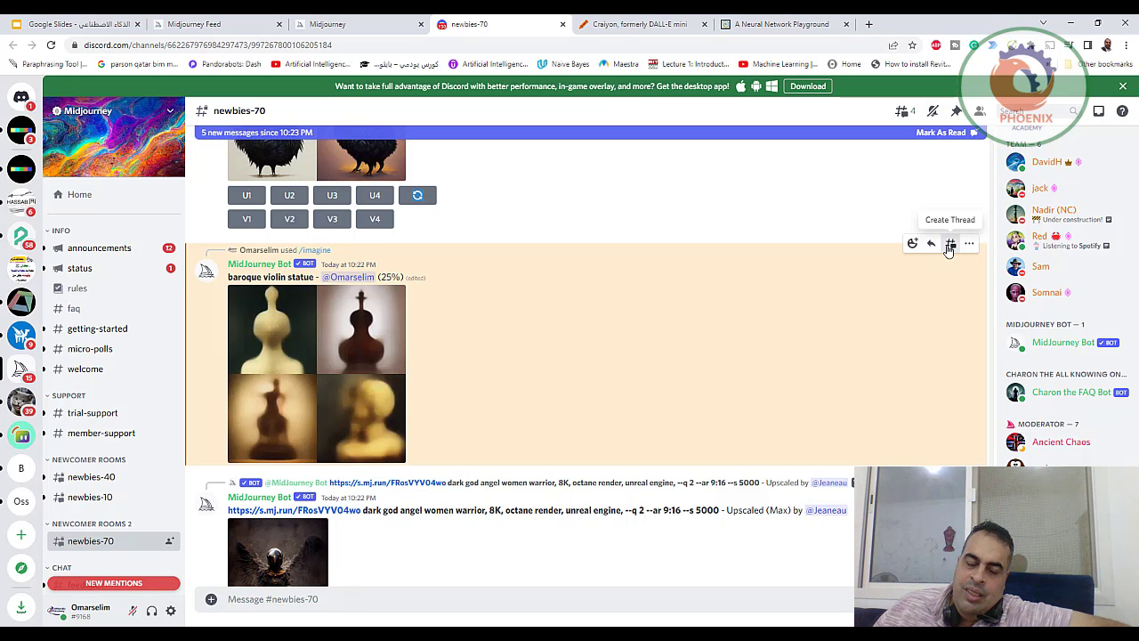
left_click(321, 381)
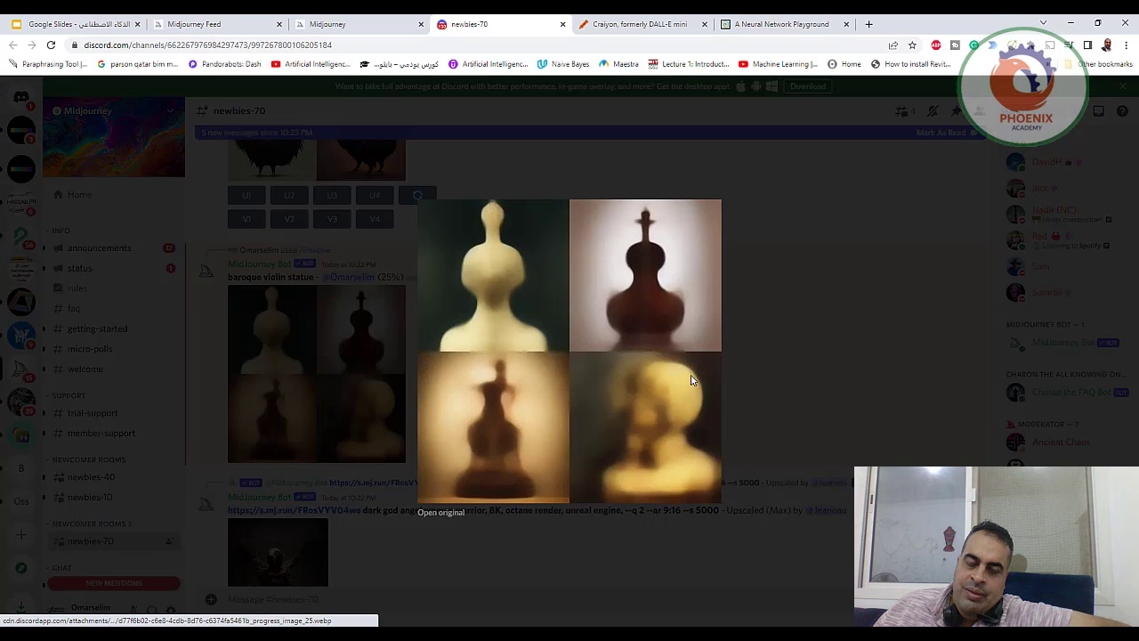
left_click(820, 377)
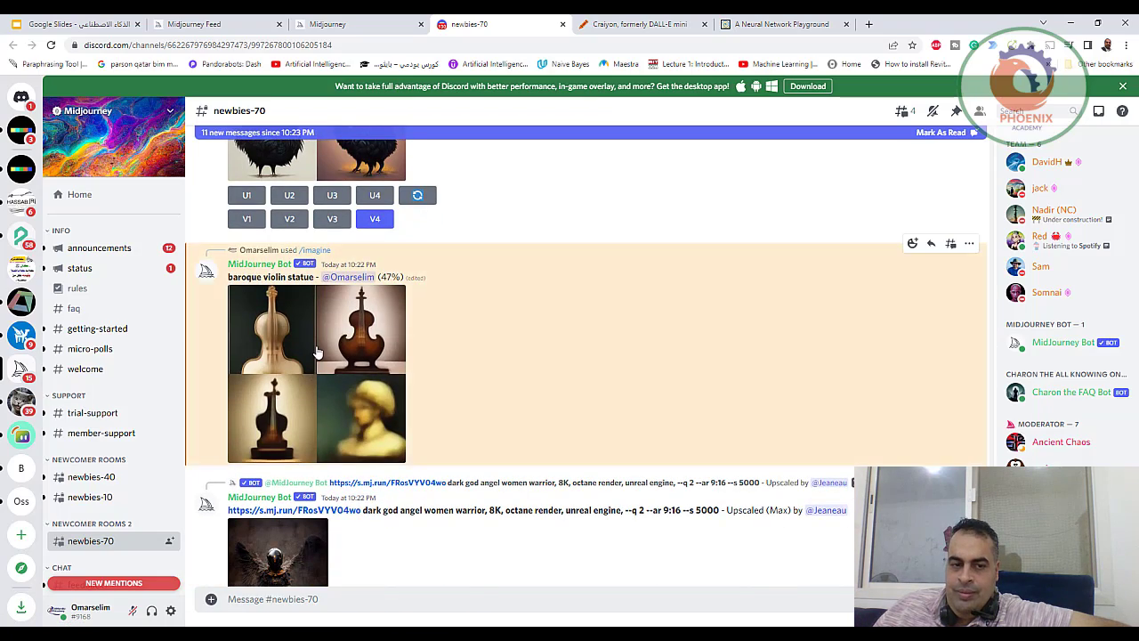
left_click(316, 352)
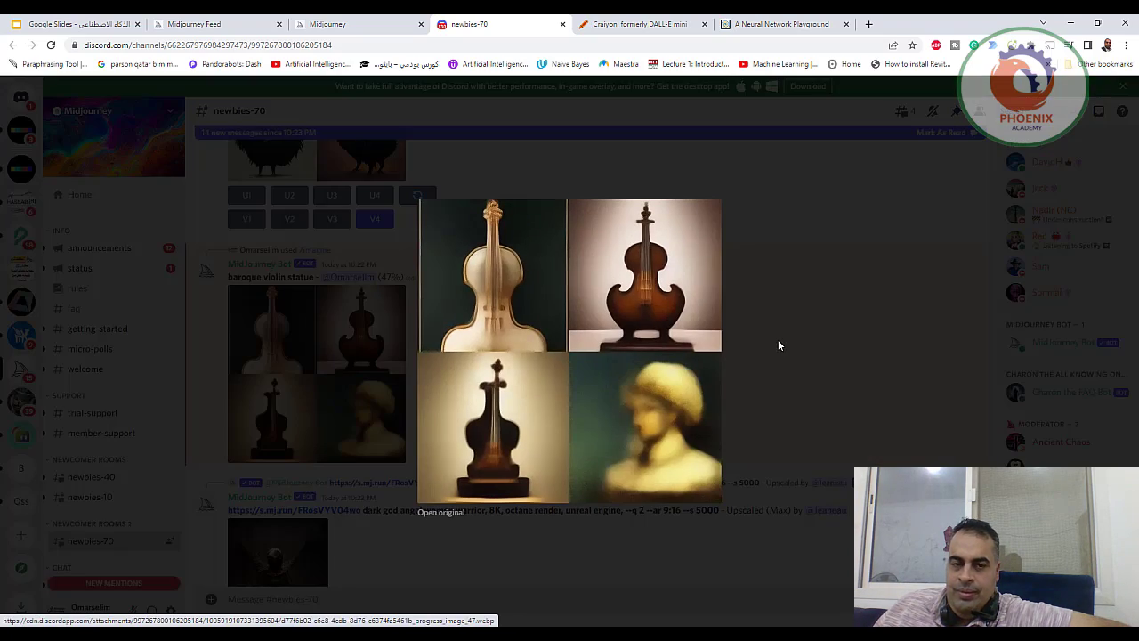
left_click(777, 344)
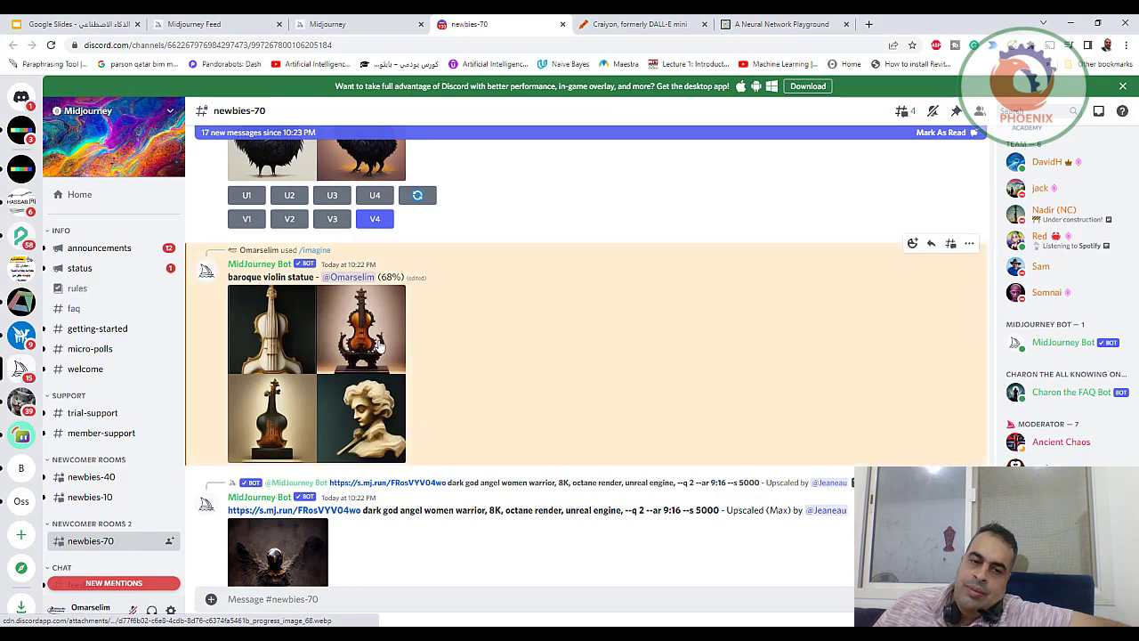
left_click(379, 346)
left_click(799, 332)
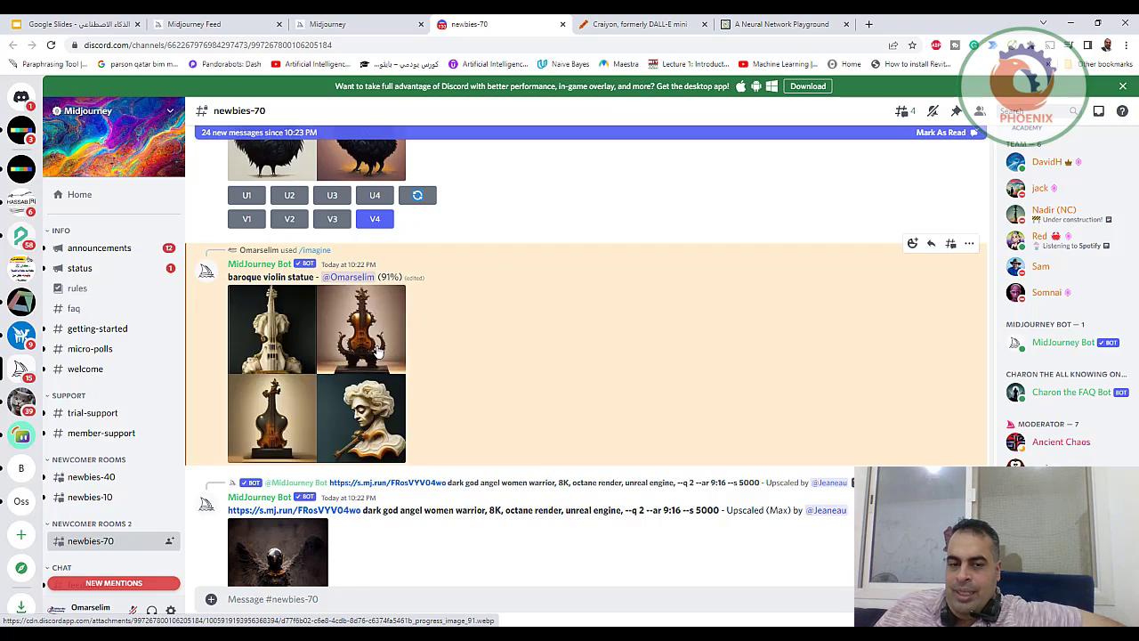
left_click(377, 351)
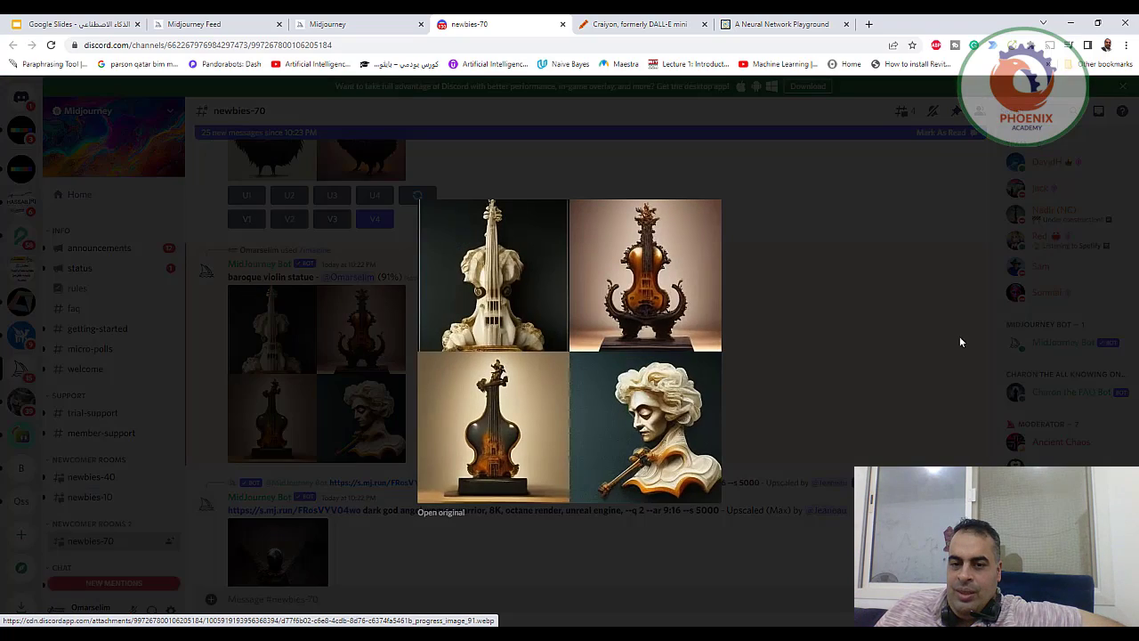
left_click(884, 342)
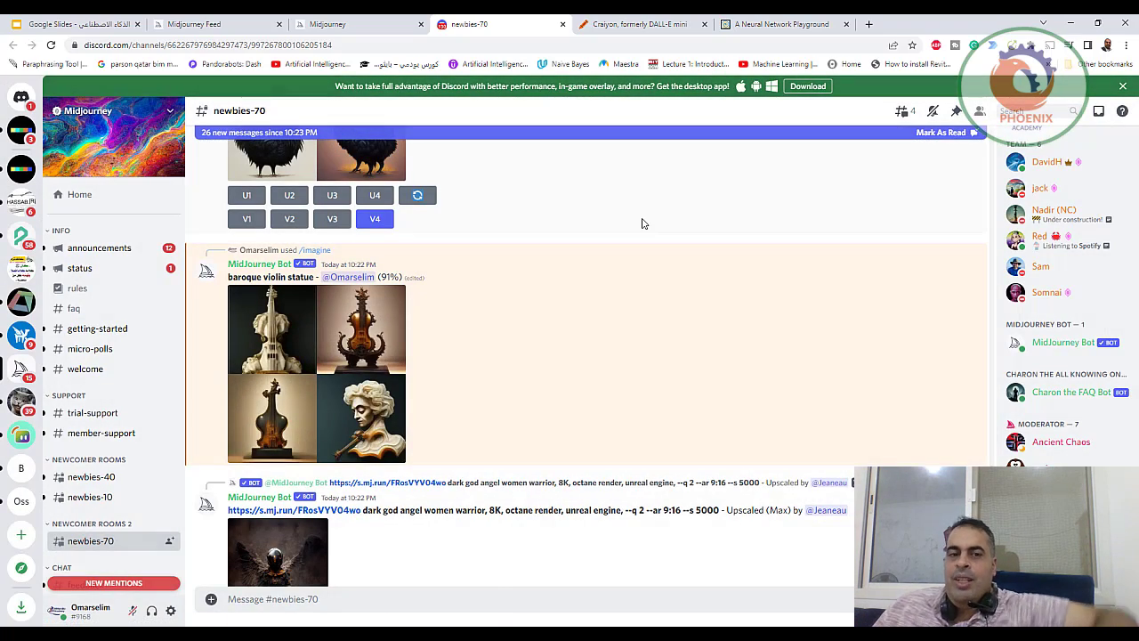
left_click(627, 25)
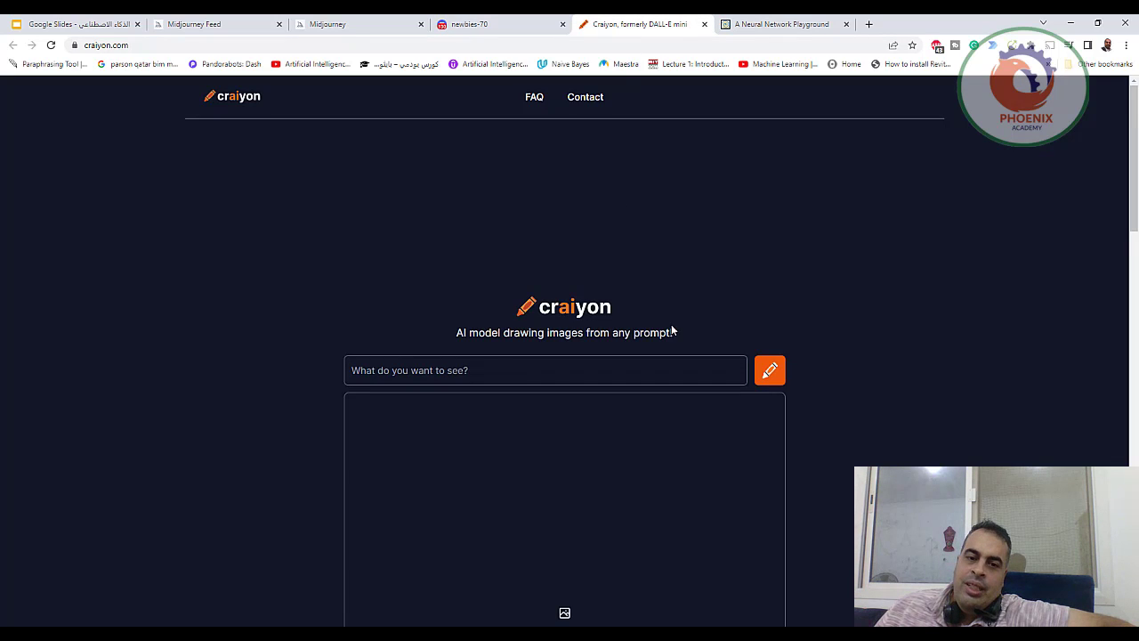
- Enter the baroque violin statue prompt in Craiyon and start generating images
left_click(441, 372)
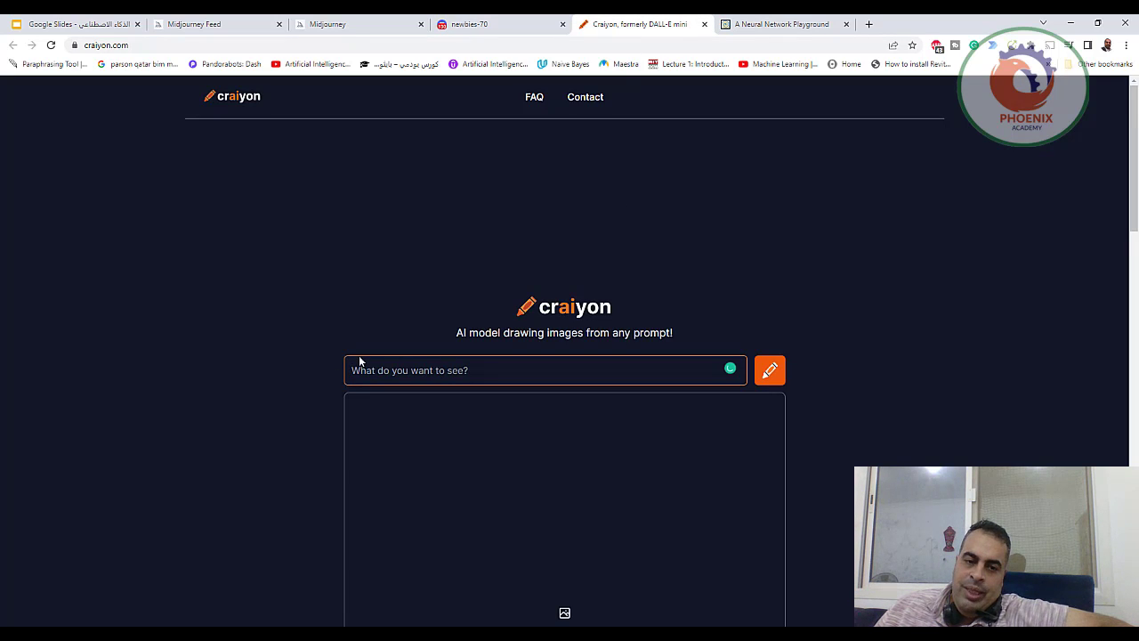
type("baroque violin statue Landerholm PROMPT")
scroll(382, 352, "down", 1)
scroll(752, 221, "down", 3)
scroll(826, 273, "up", 3)
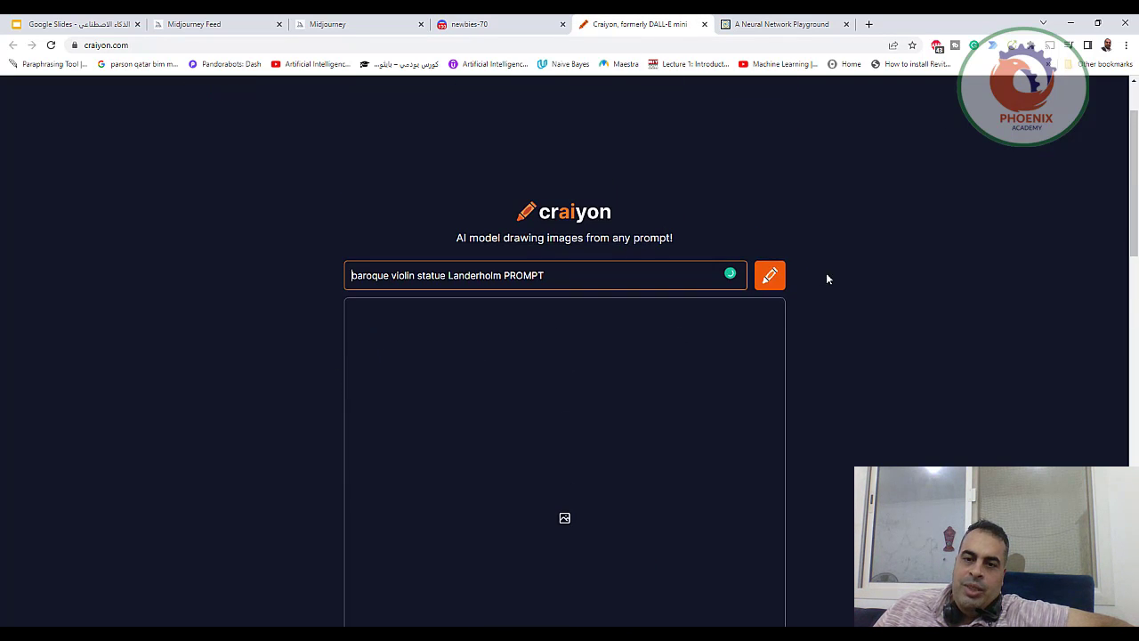
left_click(770, 278)
scroll(874, 273, "down", 2)
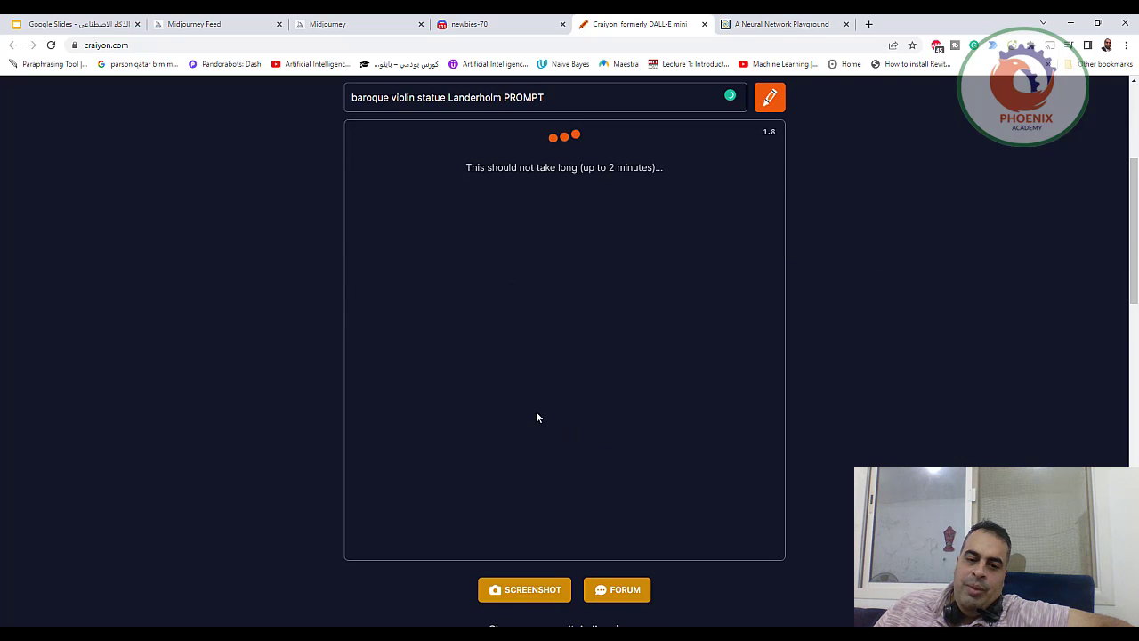
scroll(495, 399, "up", 2)
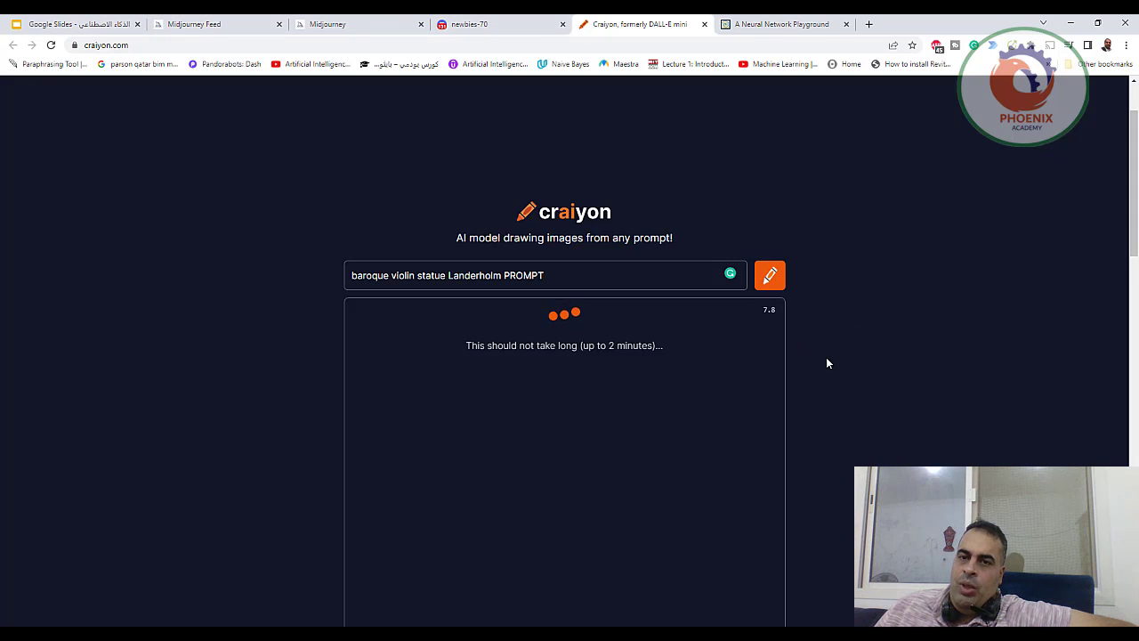
- Glance at the Neural Network Playground, recheck Craiyon's progress, and close the Playground tab
left_click(735, 27)
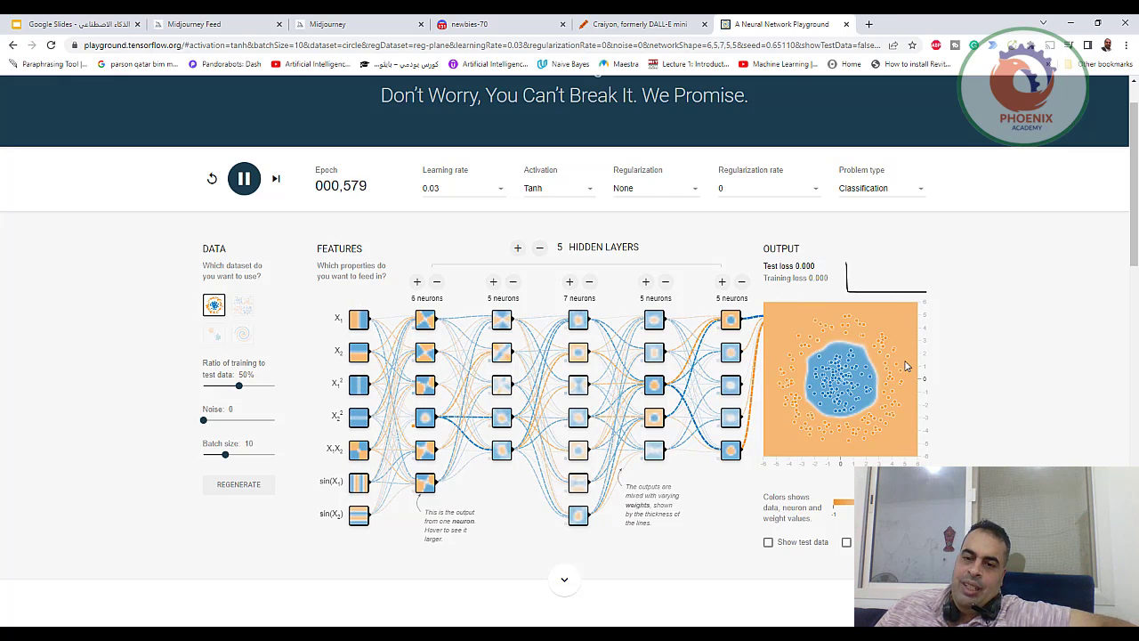
left_click(636, 24)
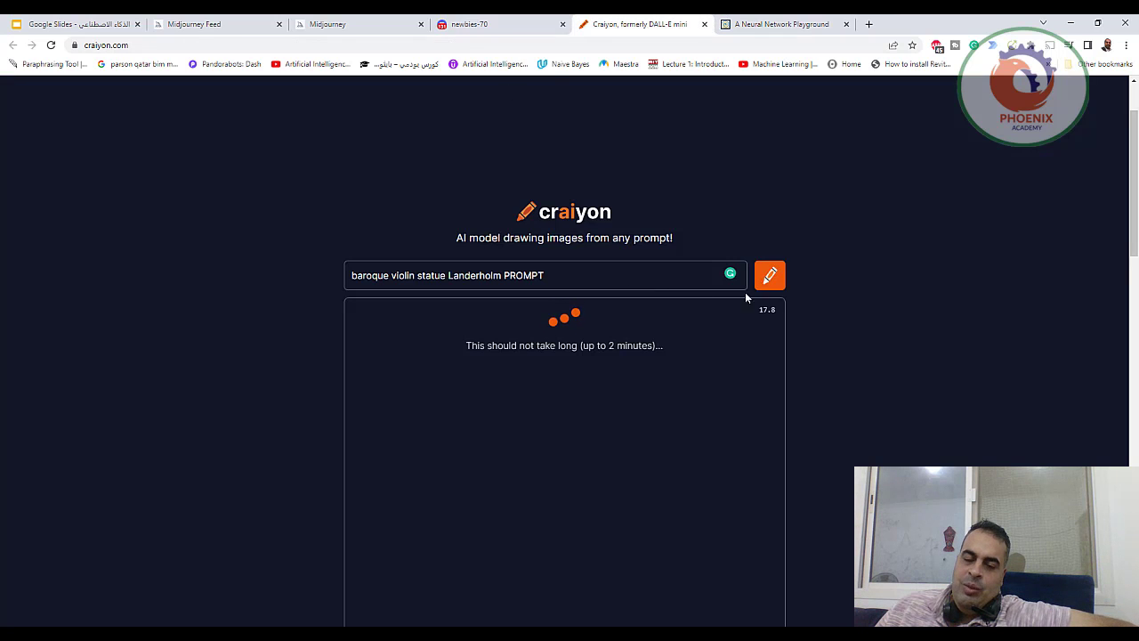
scroll(902, 330, "down", 2)
scroll(901, 330, "down", 1)
scroll(901, 330, "down", 1)
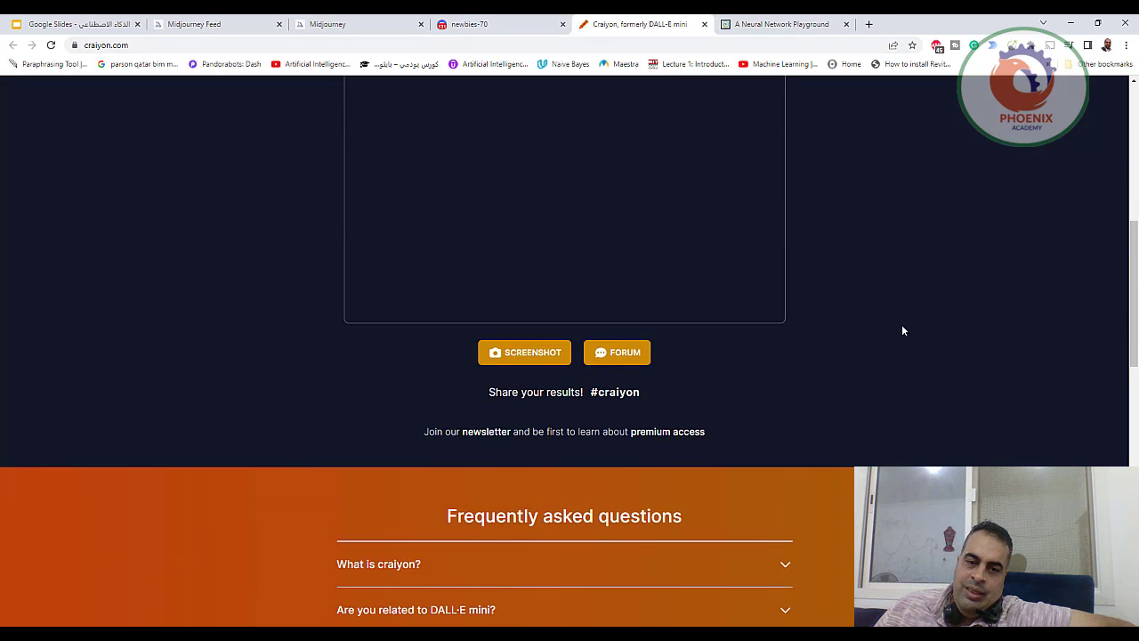
scroll(902, 326, "up", 3)
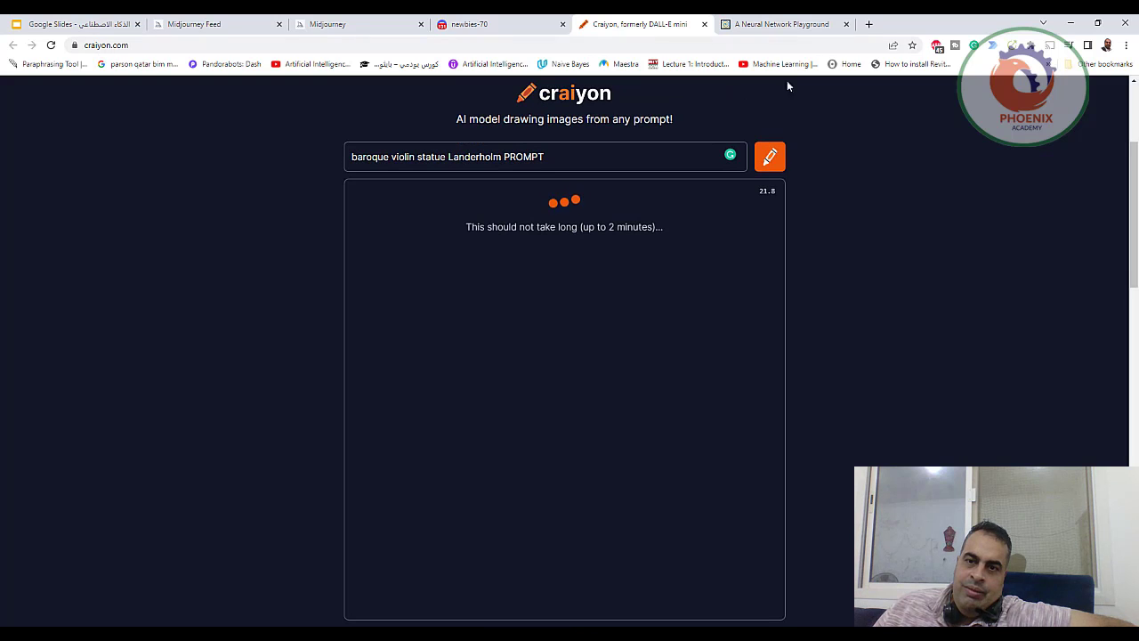
left_click(846, 24)
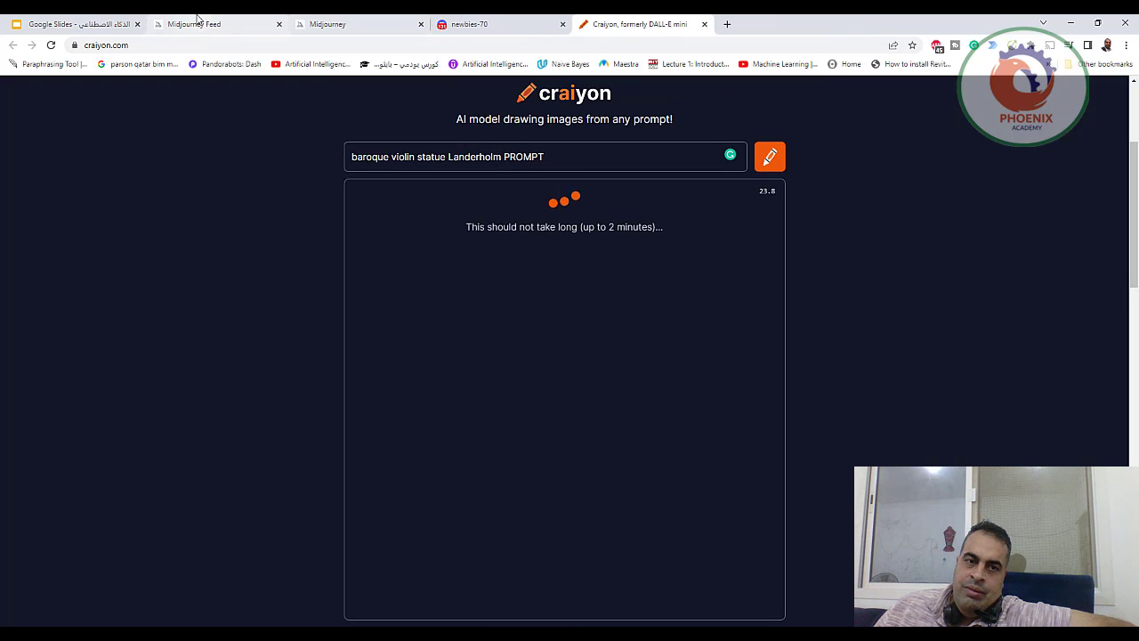
left_click(229, 26)
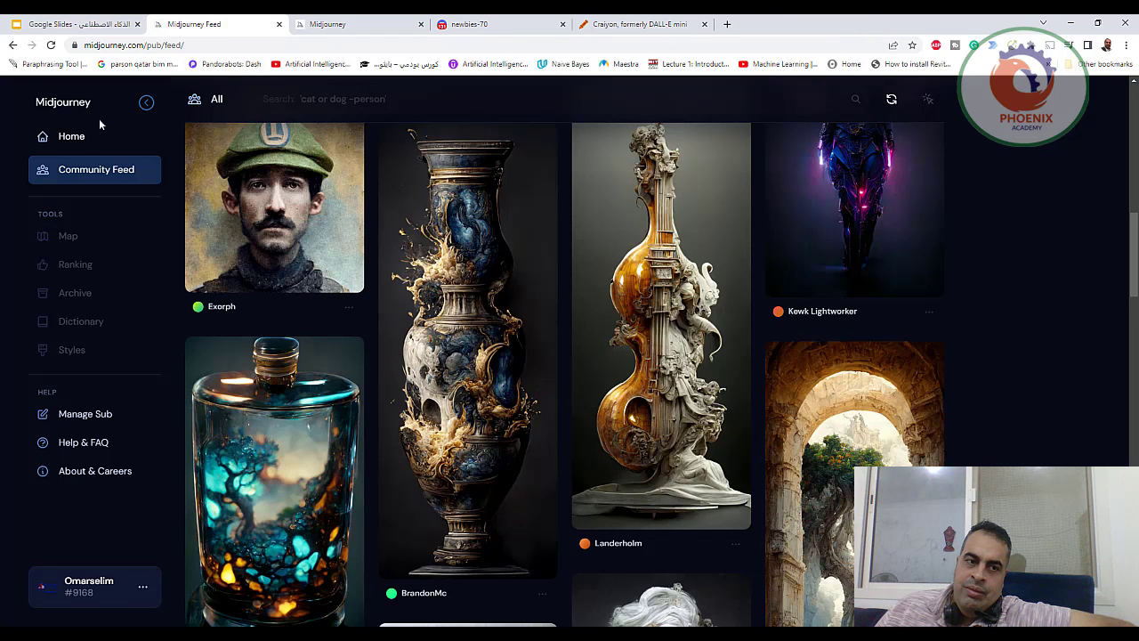
- Step through the profile's new violin statue, batman home and space home generations
left_click(82, 137)
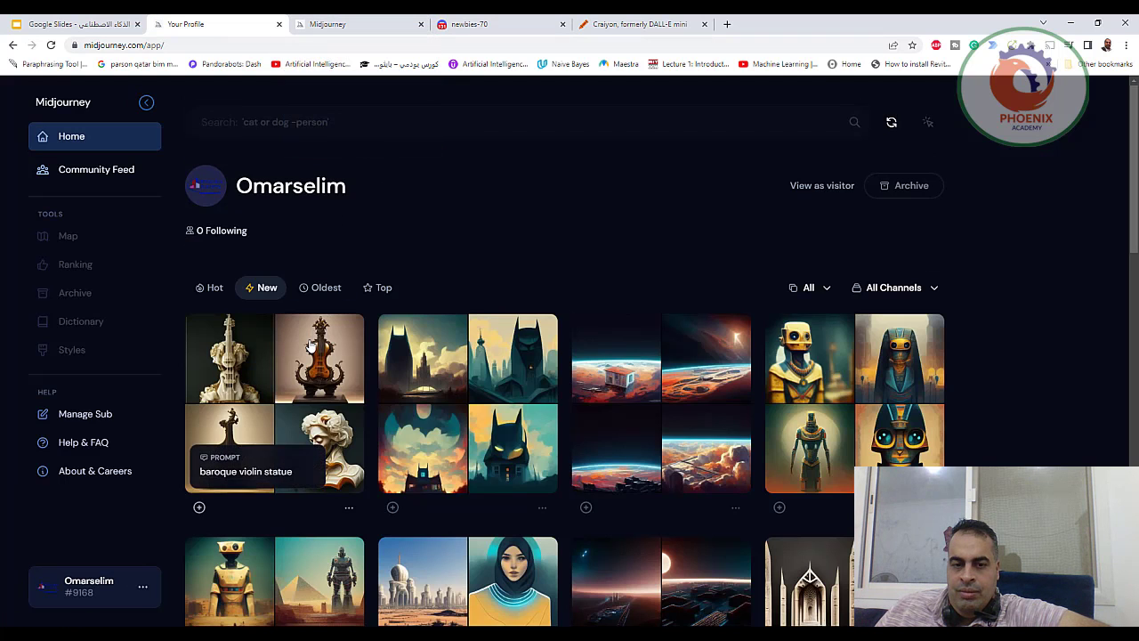
left_click(311, 345)
key("Right")
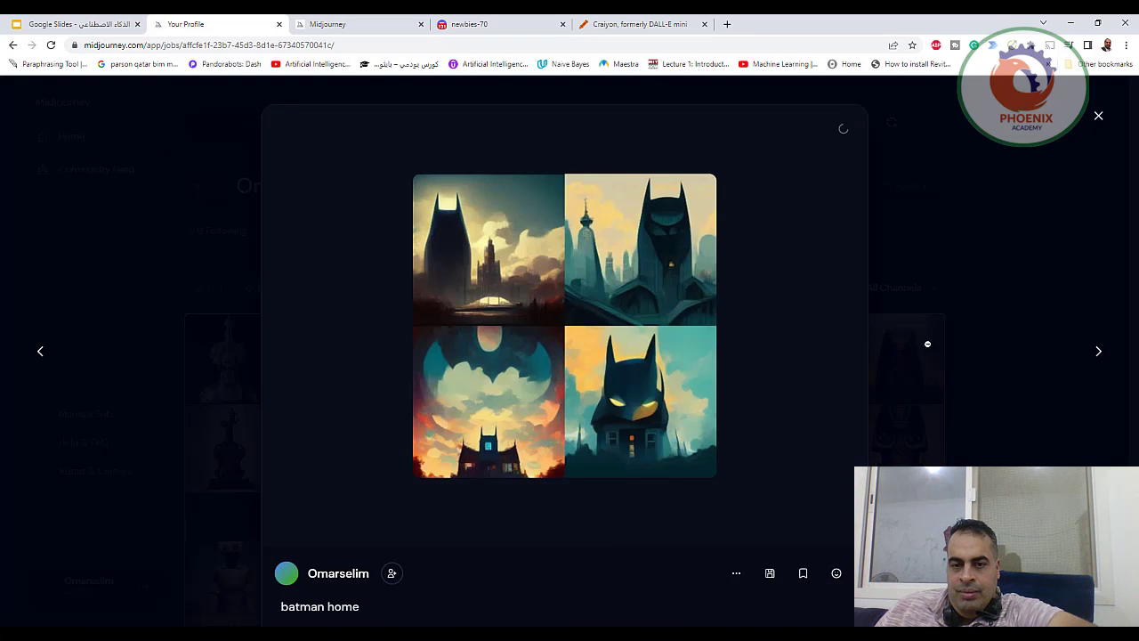
key("Right")
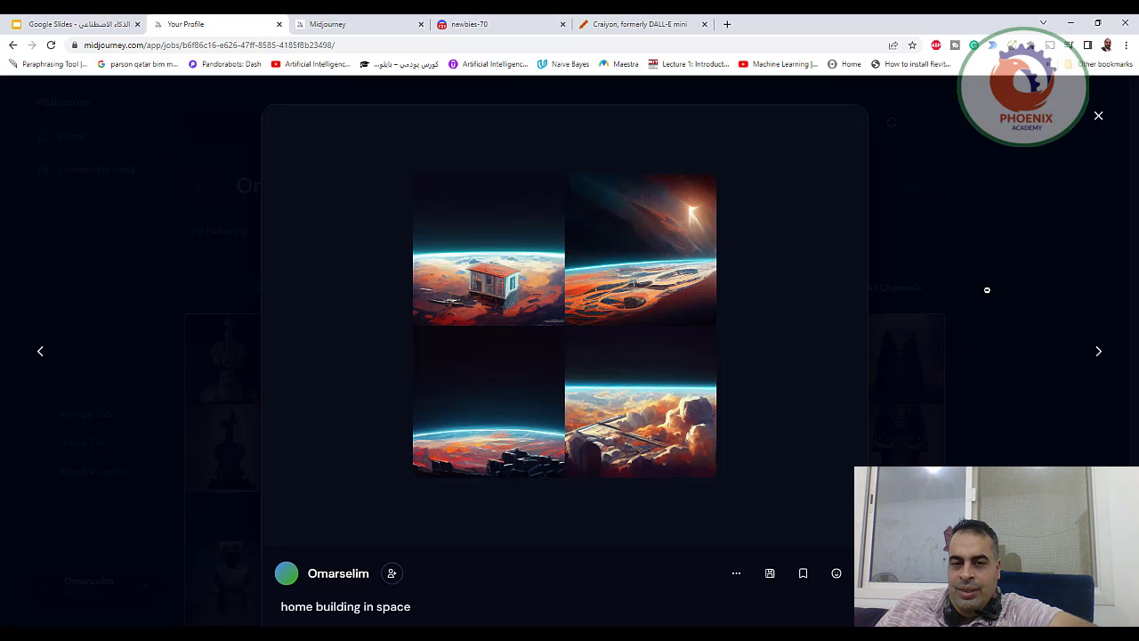
key("Left")
left_click(142, 187)
left_click(71, 24)
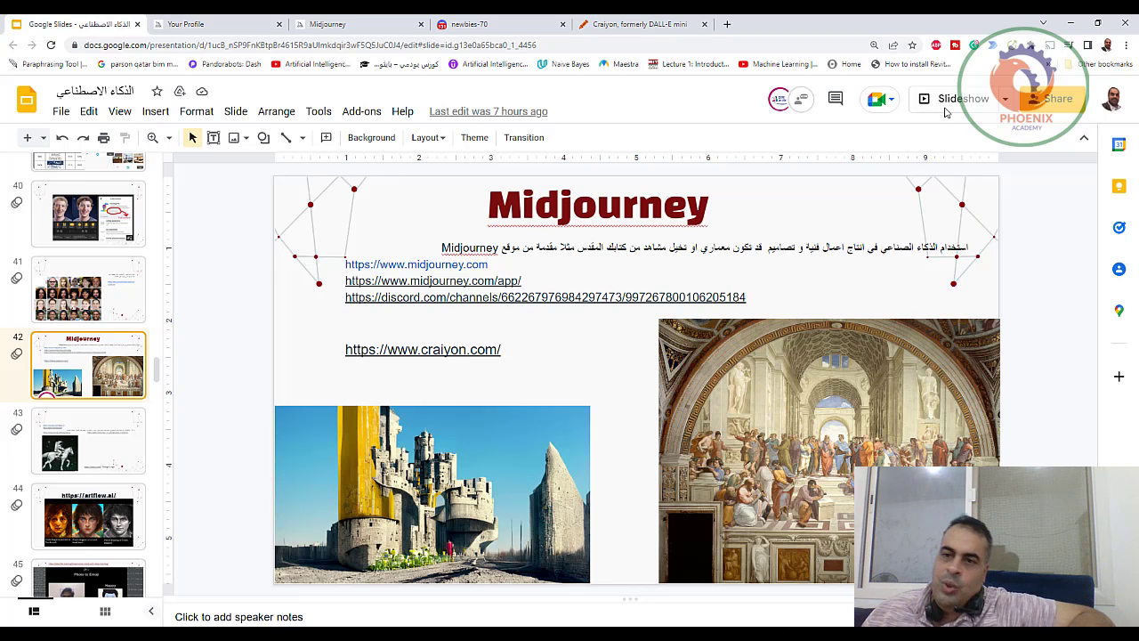
- Present the Google Slides deck full screen starting from the Midjourney slide
left_click(947, 100)
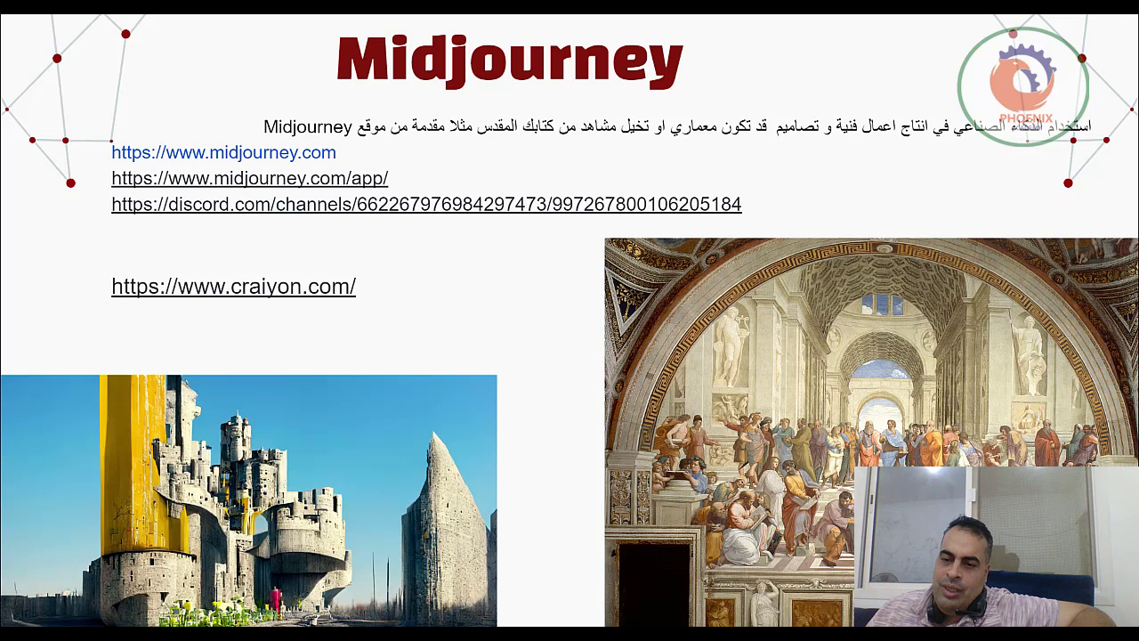
- Advance to the DALL·E 2 slide and try opening its dall-e-2 and labs.openai.com links
left_click(477, 347)
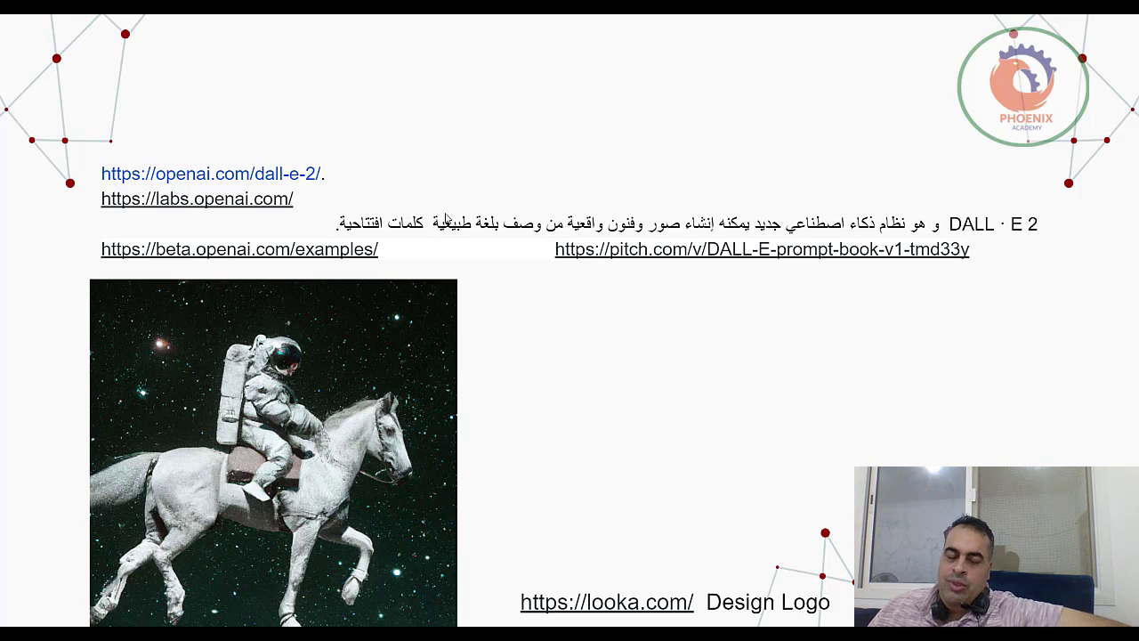
right_click(309, 178)
key("Escape")
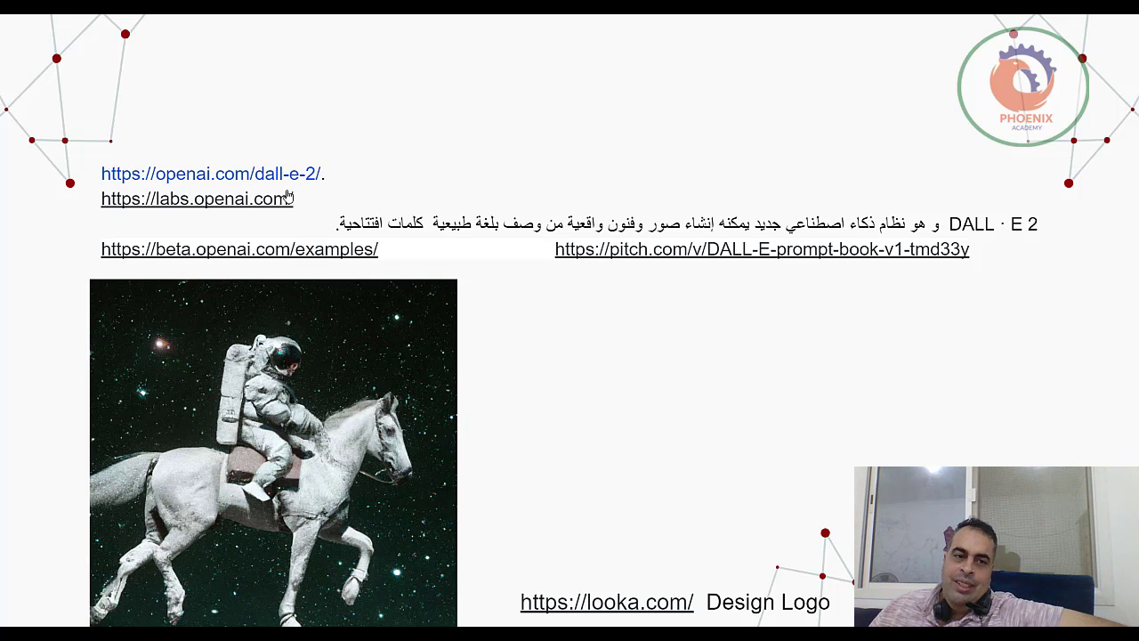
right_click(281, 200)
key("Escape")
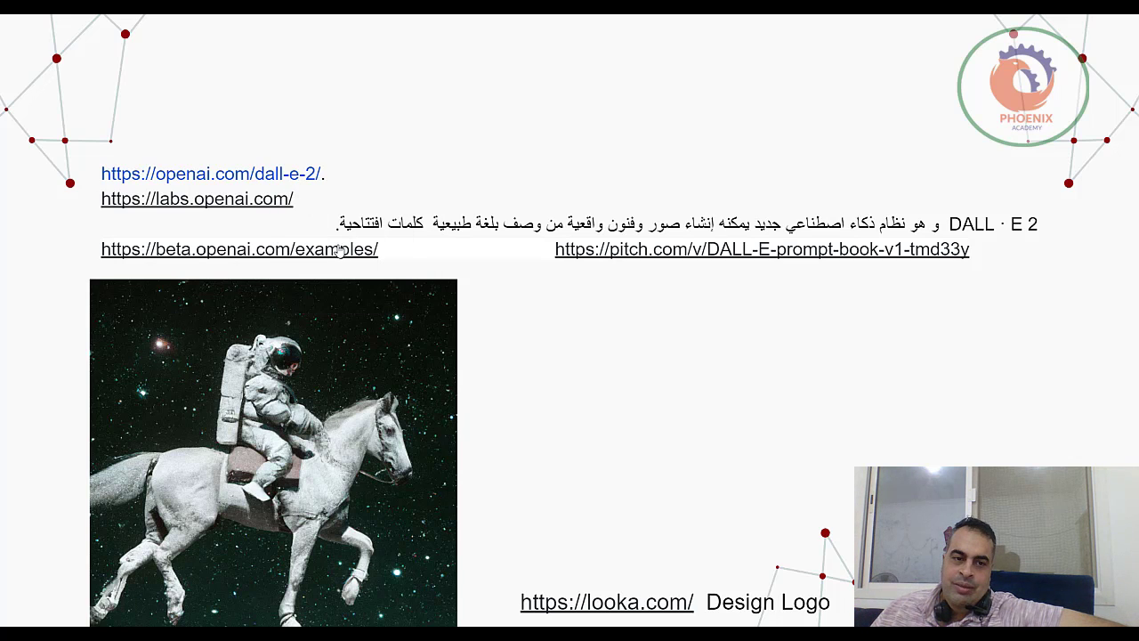
- Open the examples, prompt book and looka.com links in new tabs, then exit the presentation
right_click(356, 250)
left_click(411, 258)
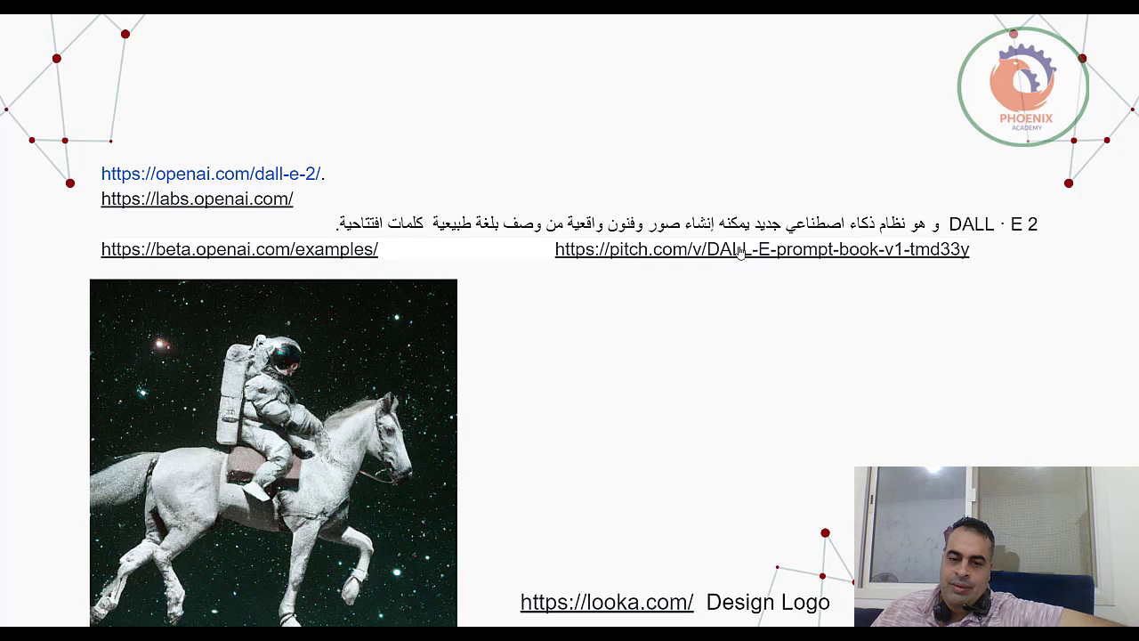
right_click(774, 252)
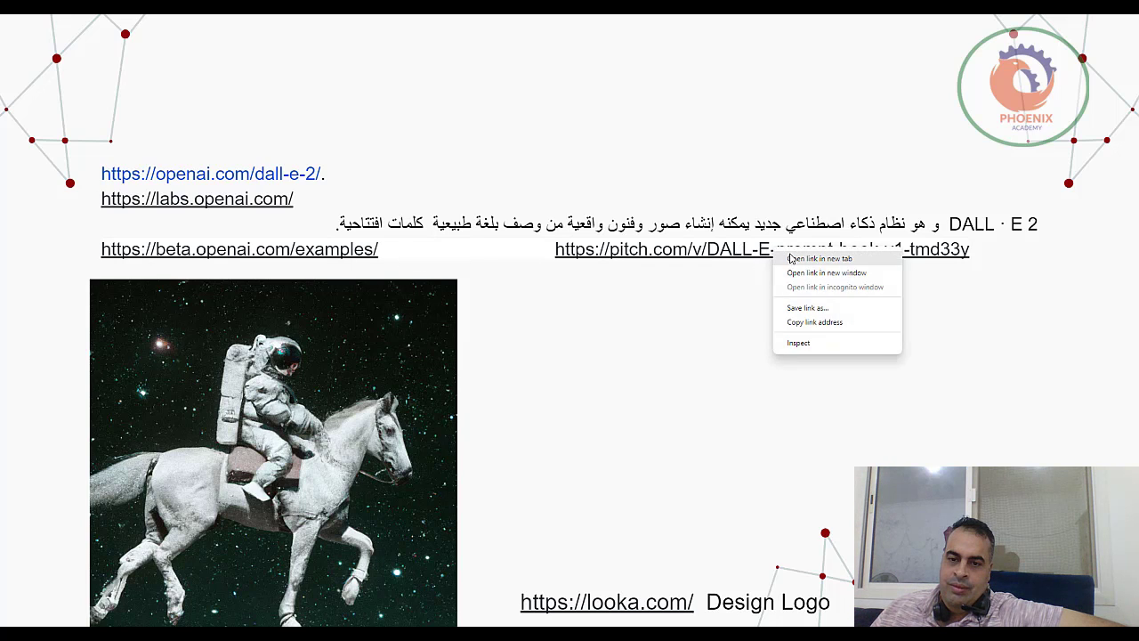
left_click(765, 341)
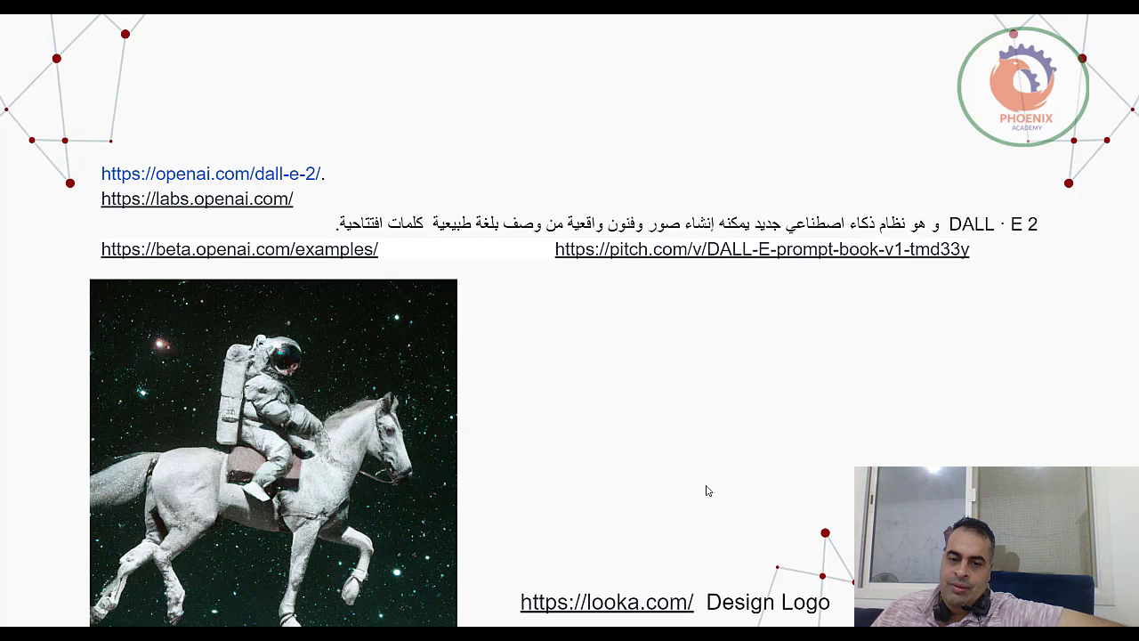
right_click(632, 609)
left_click(687, 516)
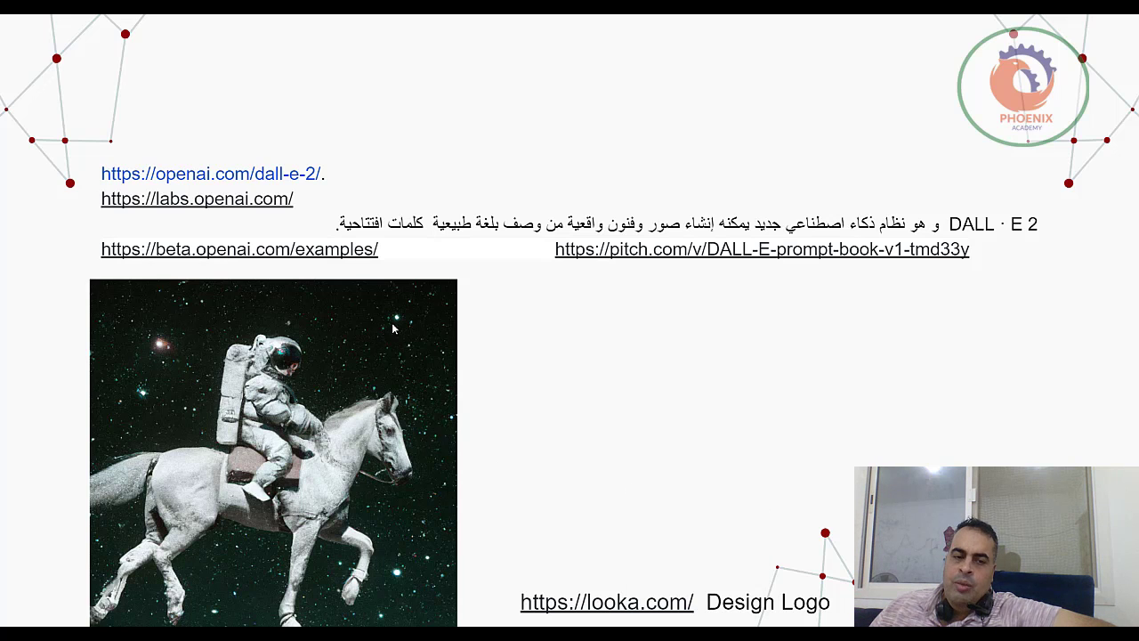
key("Escape")
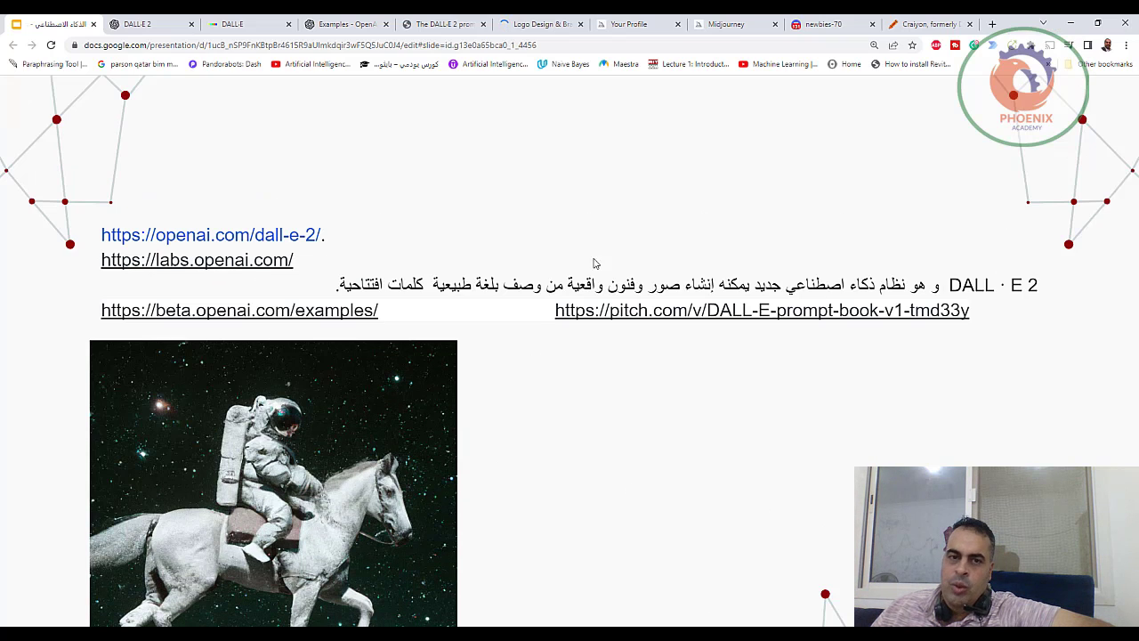
- Scroll through the DALL·E 2 overview page from top to bottom
left_click(134, 24)
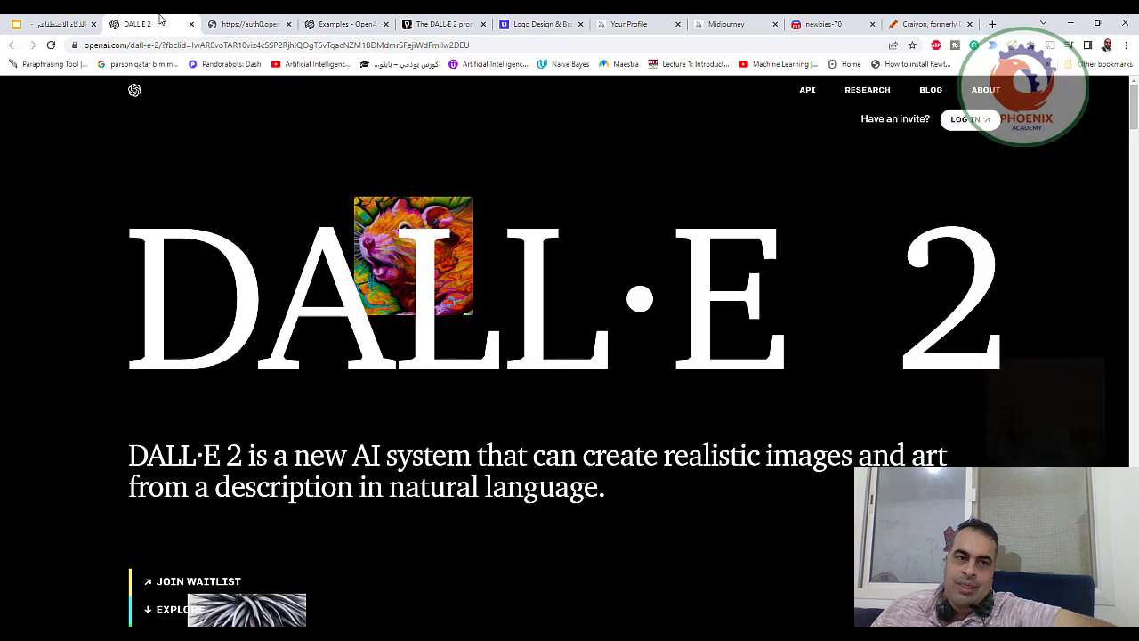
scroll(472, 326, "down", 2)
scroll(473, 326, "down", 5)
scroll(632, 368, "down", 3)
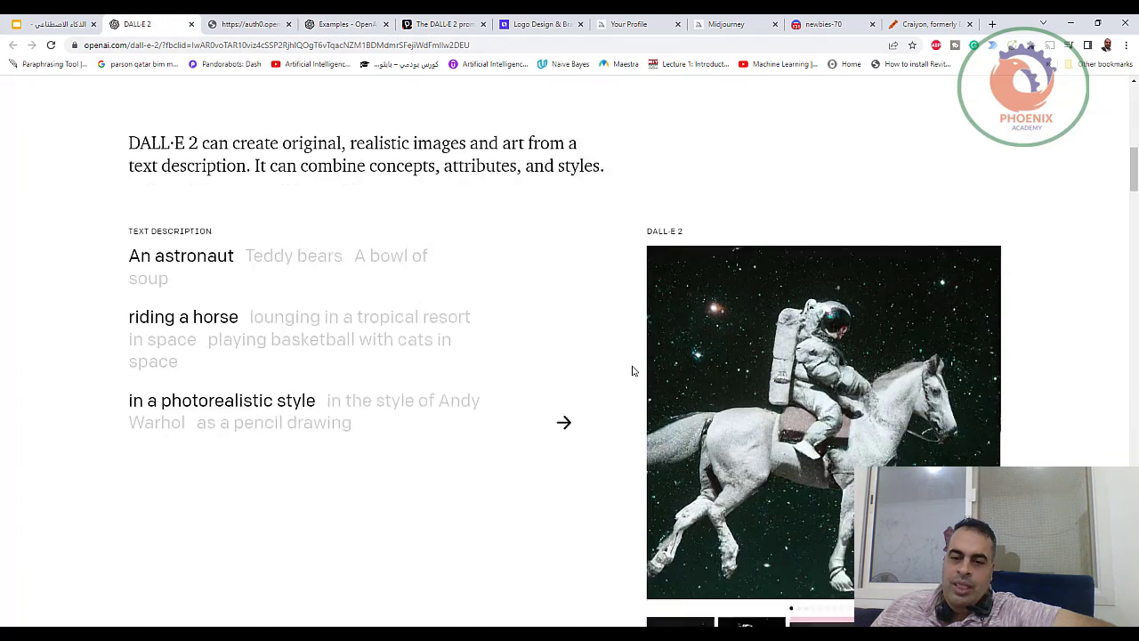
scroll(441, 322, "up", 4)
scroll(442, 321, "up", 3)
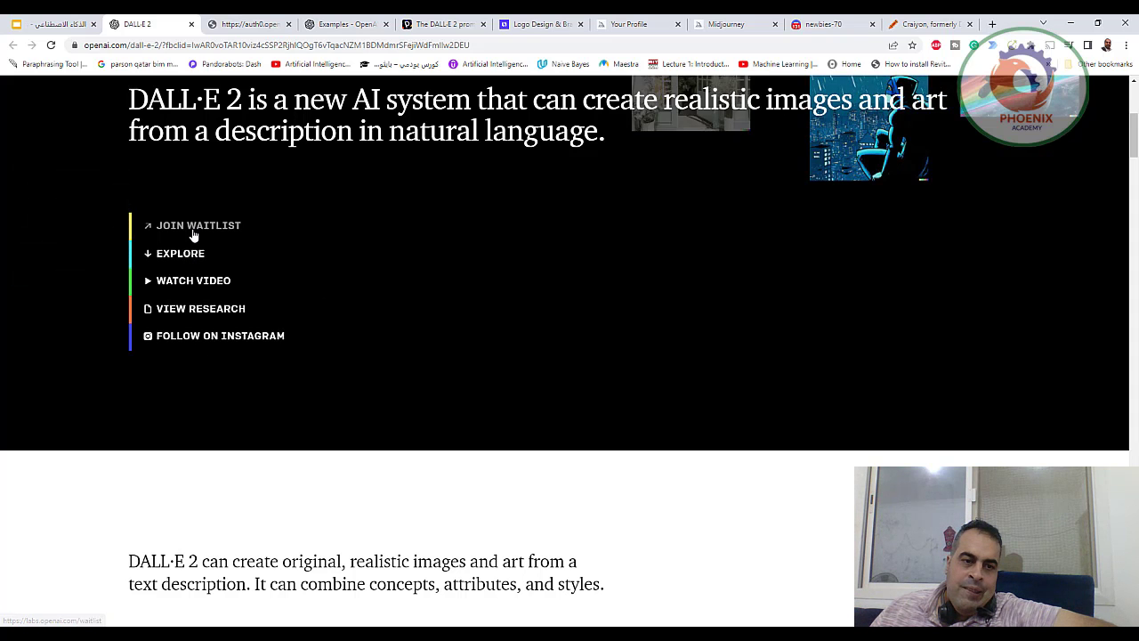
scroll(426, 353, "down", 5)
scroll(426, 354, "down", 4)
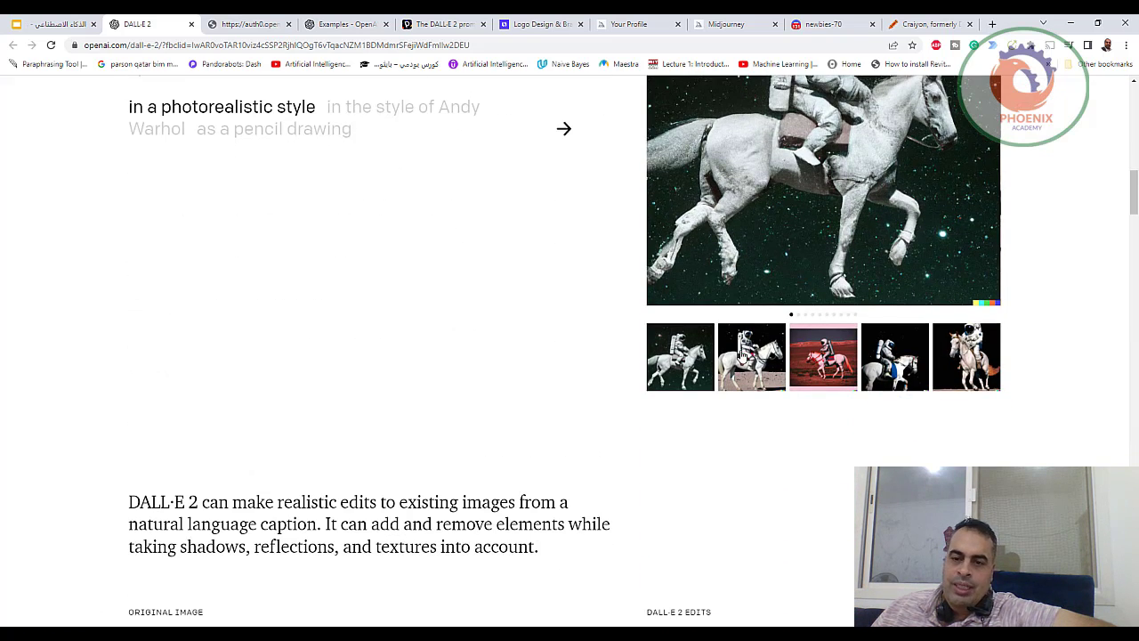
scroll(898, 383, "down", 4)
scroll(898, 375, "down", 2)
scroll(898, 375, "down", 3)
scroll(783, 388, "down", 3)
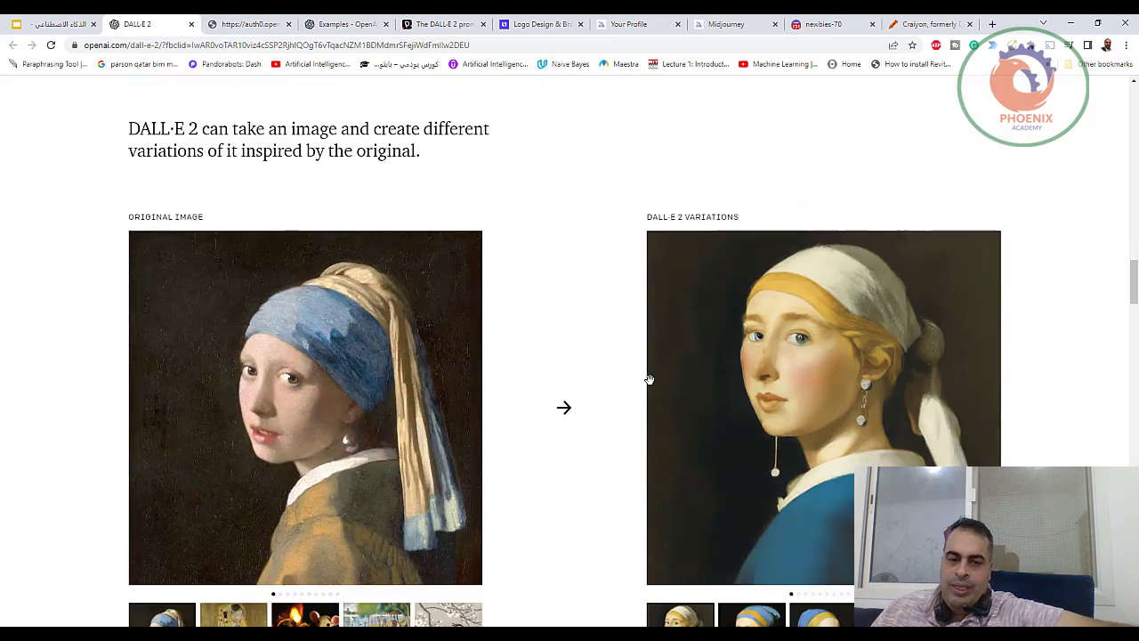
scroll(649, 386, "down", 4)
scroll(649, 387, "down", 2)
scroll(648, 386, "down", 5)
scroll(638, 377, "down", 2)
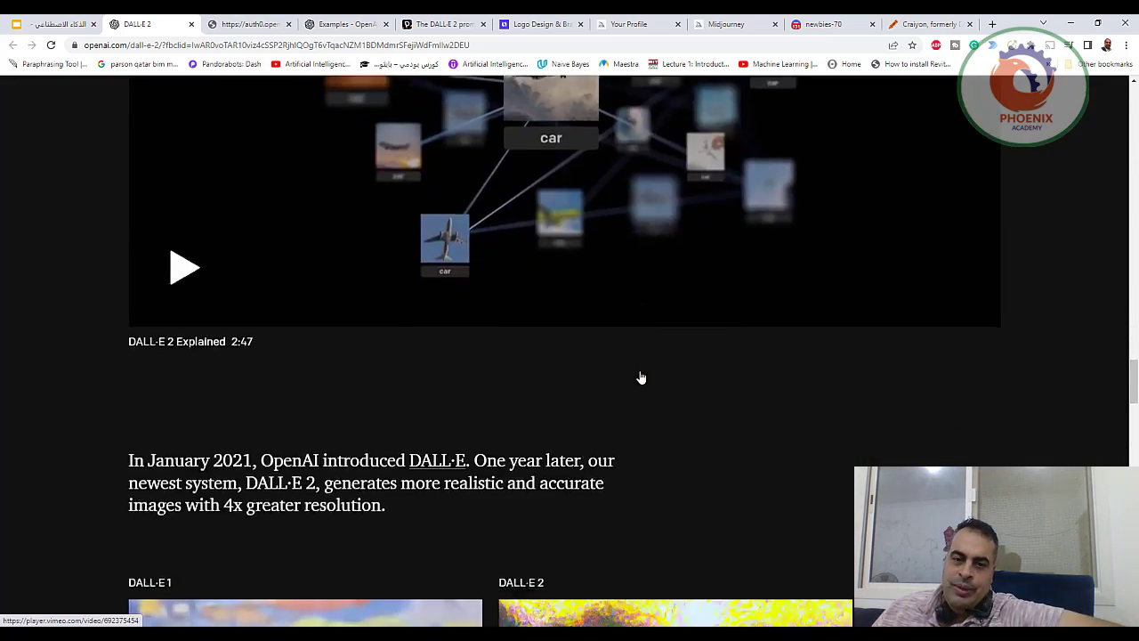
scroll(638, 377, "up", 3)
scroll(638, 377, "down", 5)
scroll(640, 377, "down", 3)
scroll(640, 377, "down", 2)
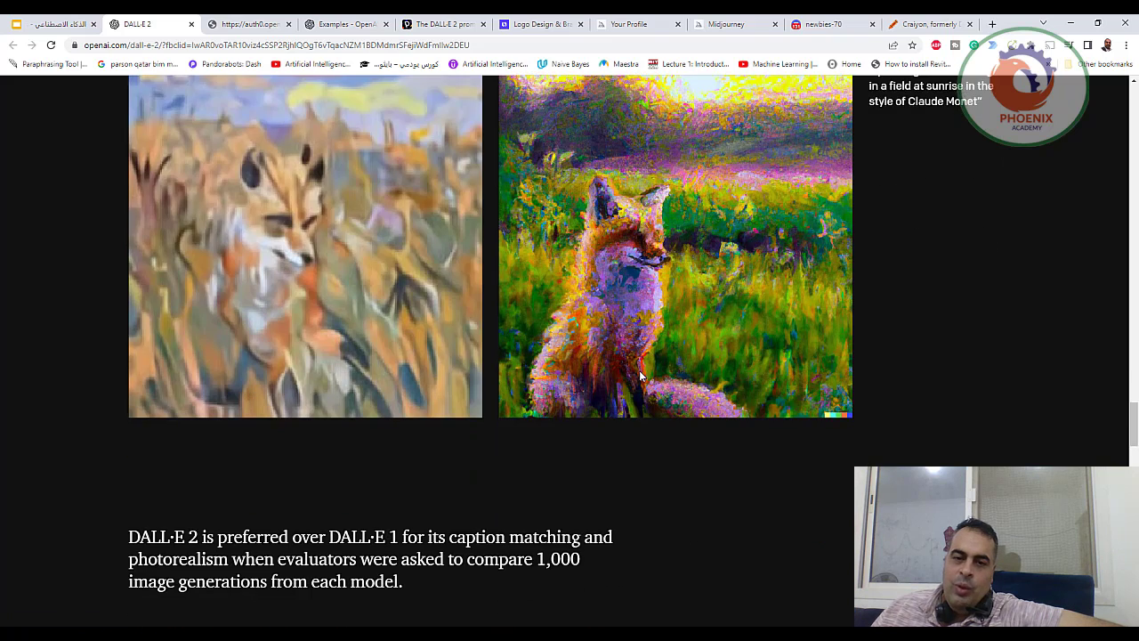
scroll(639, 373, "down", 4)
scroll(638, 374, "down", 3)
scroll(414, 294, "down", 4)
- Sign in to OpenAI with Google and skim the OpenAI Examples page
left_click(249, 24)
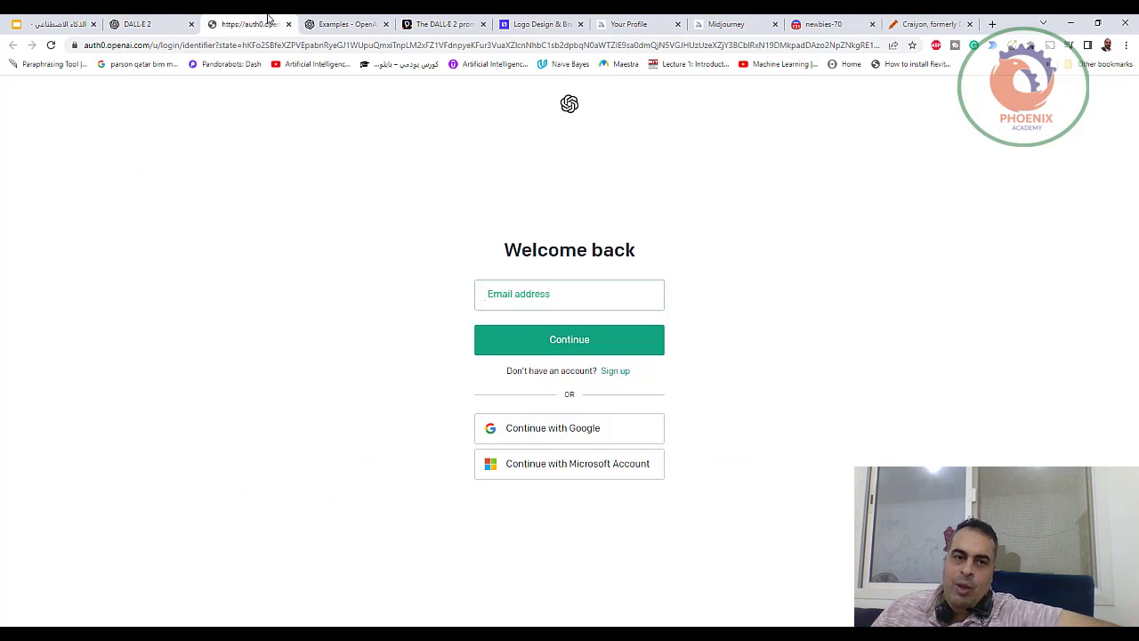
left_click(576, 427)
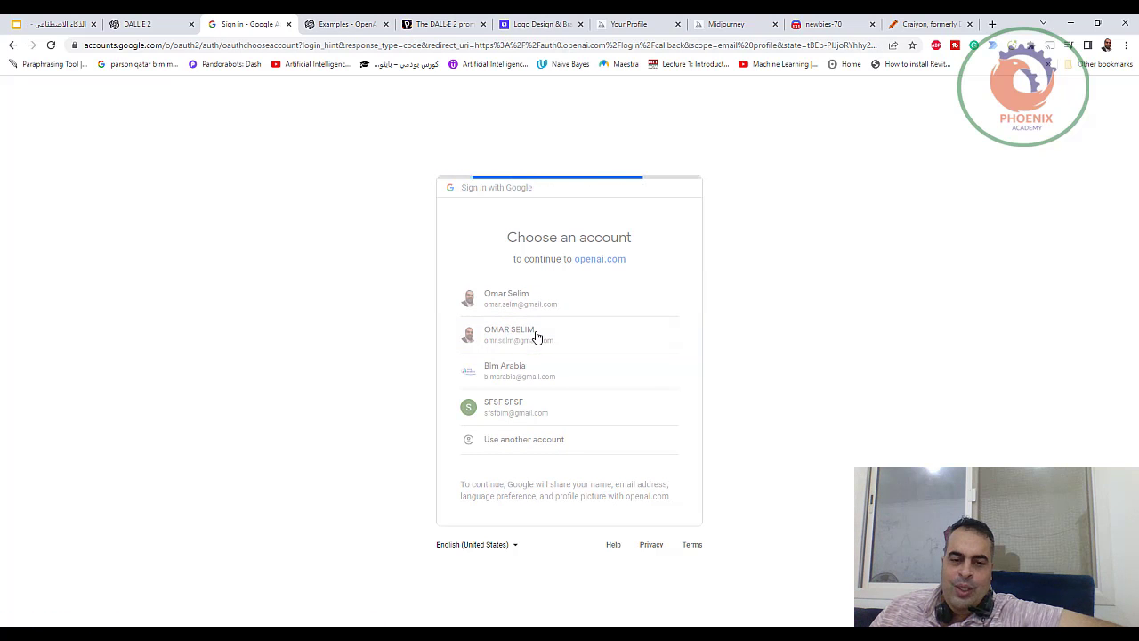
left_click(345, 24)
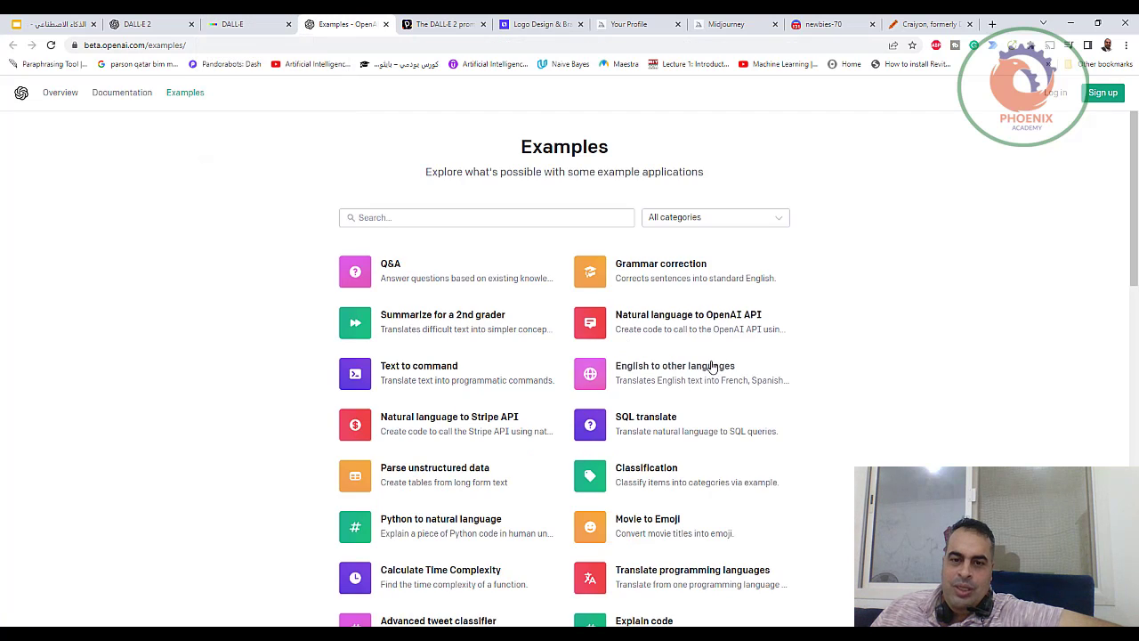
scroll(717, 420, "down", 2)
scroll(718, 422, "down", 1)
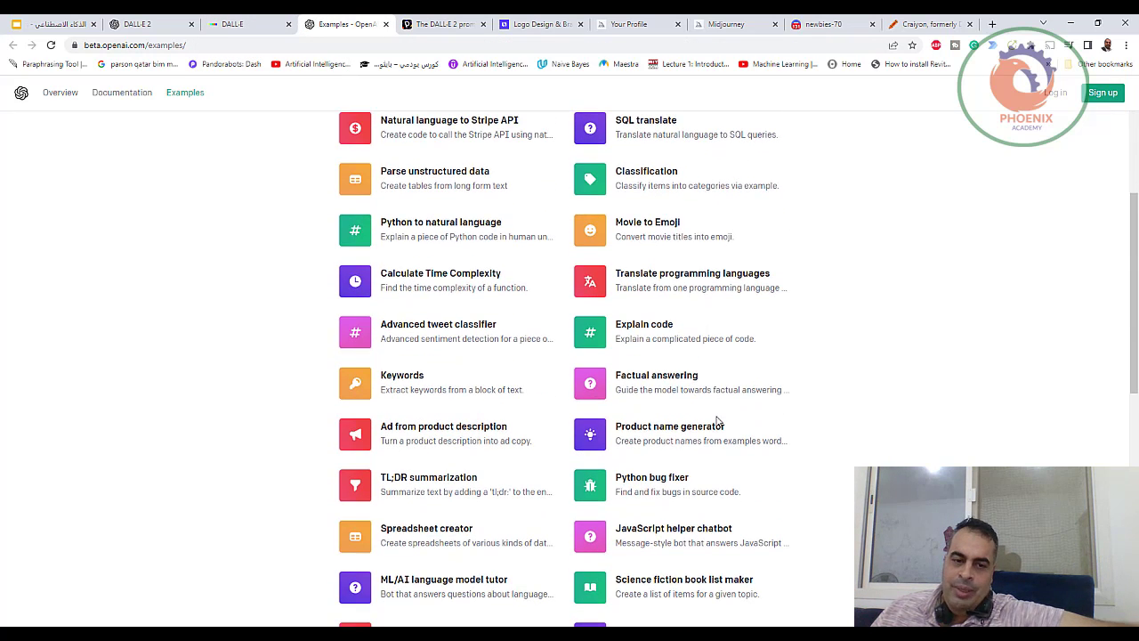
scroll(307, 367, "up", 3)
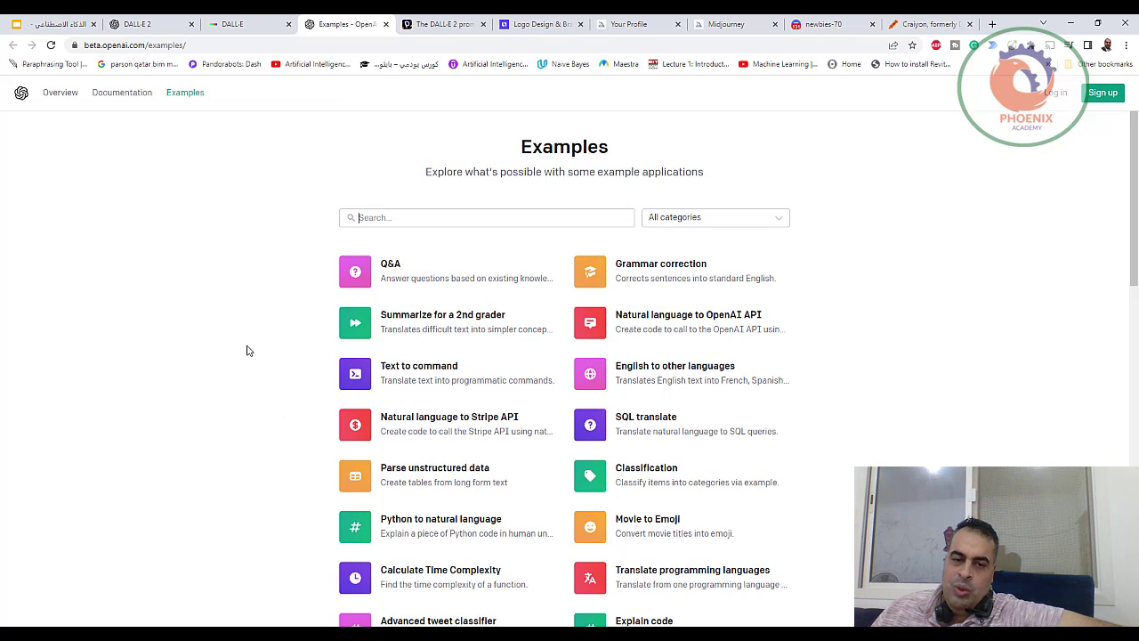
left_click(235, 27)
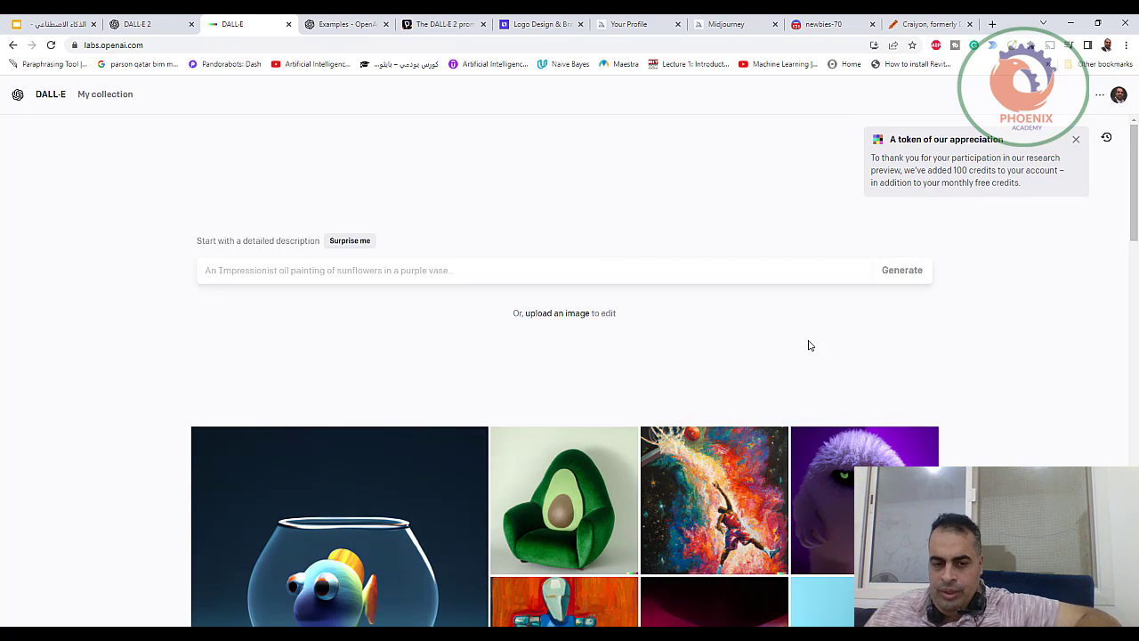
- Browse the DALL·E sample gallery and check the account's credit balance
scroll(808, 345, "down", 3)
scroll(808, 346, "up", 3)
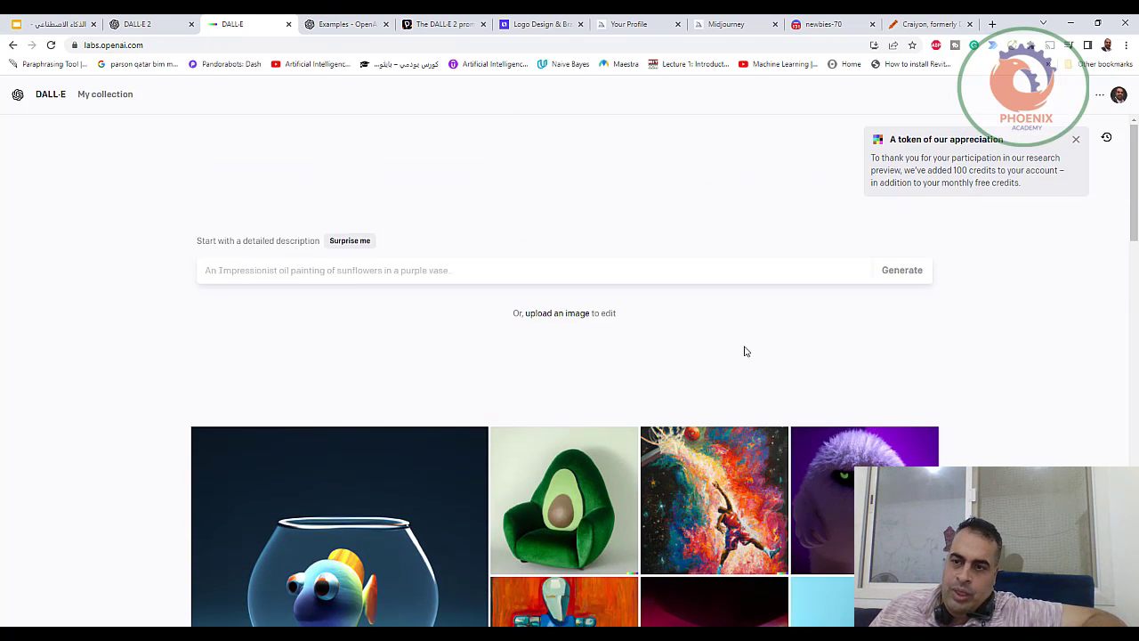
scroll(516, 323, "down", 2)
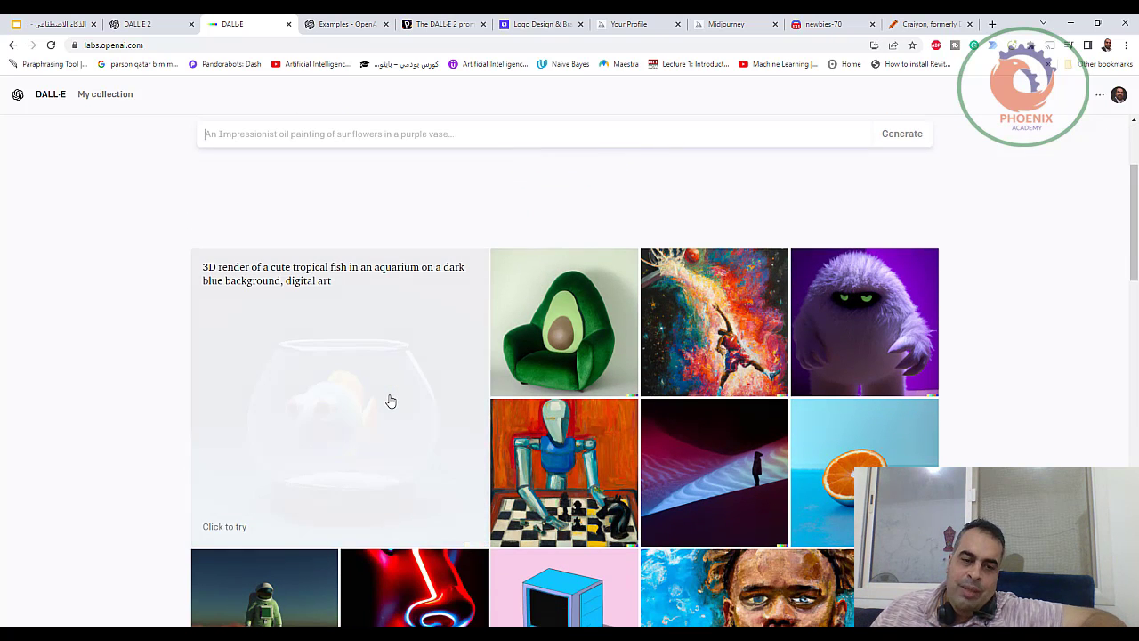
scroll(390, 402, "down", 2)
scroll(996, 376, "down", 2)
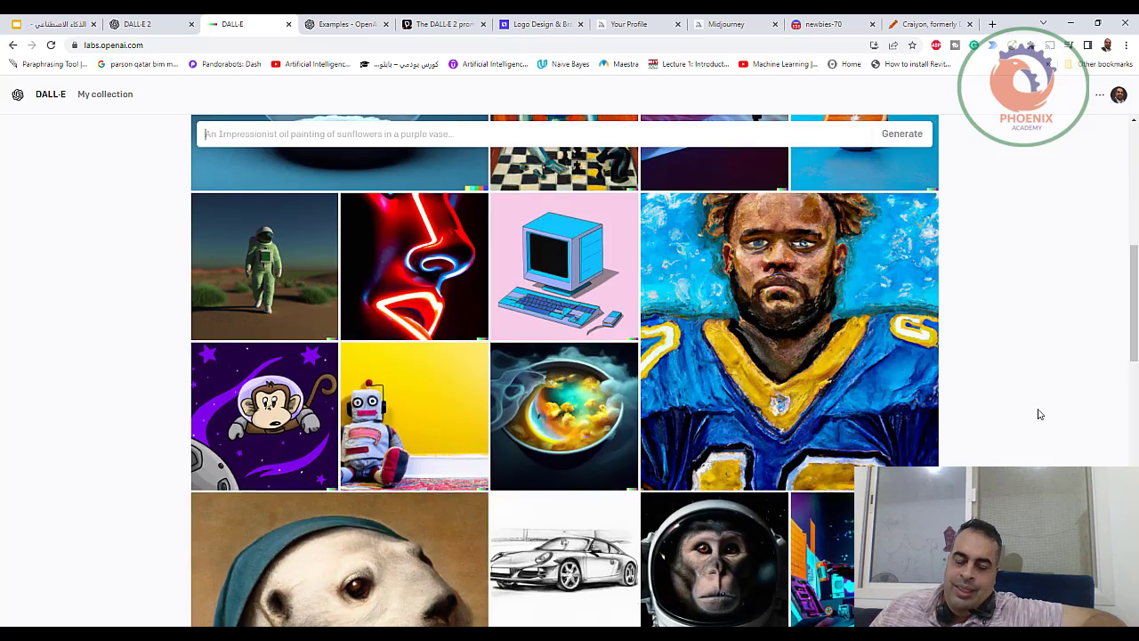
scroll(1038, 412, "down", 3)
scroll(1038, 412, "down", 5)
scroll(1038, 400, "down", 5)
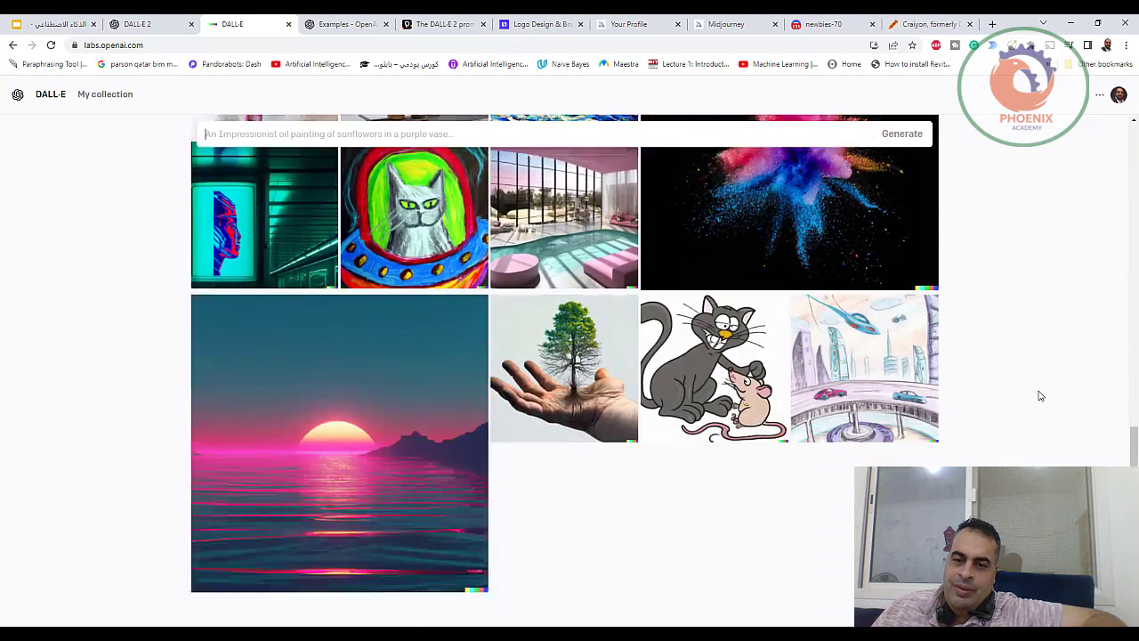
scroll(1123, 140, "up", 1)
left_click(1100, 94)
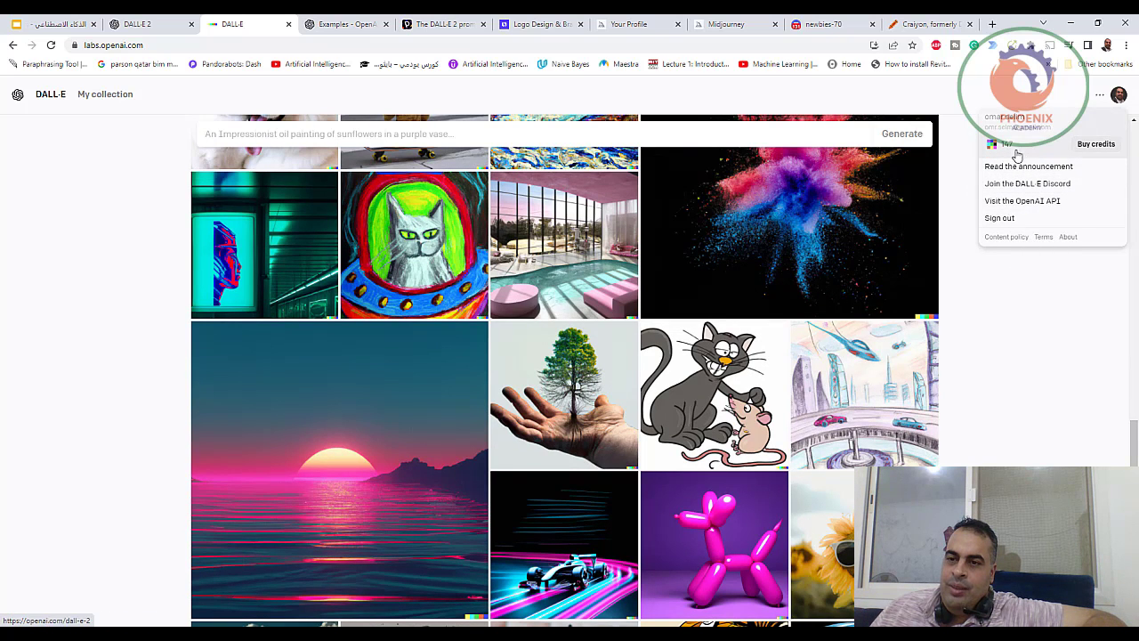
scroll(995, 381, "up", 5)
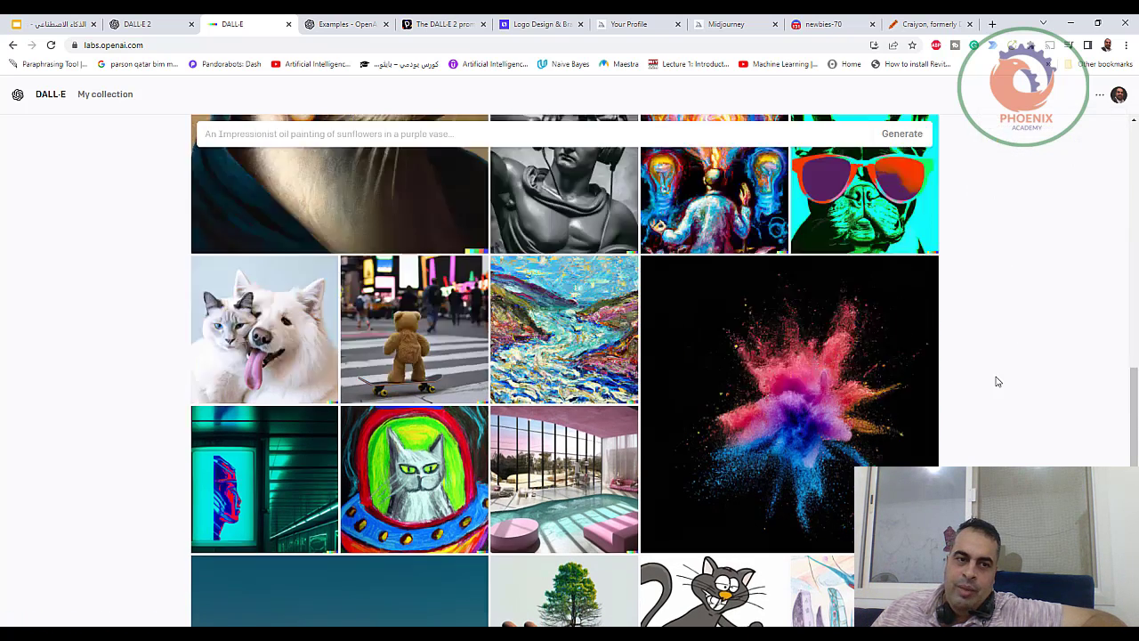
scroll(995, 381, "up", 5)
scroll(997, 381, "up", 5)
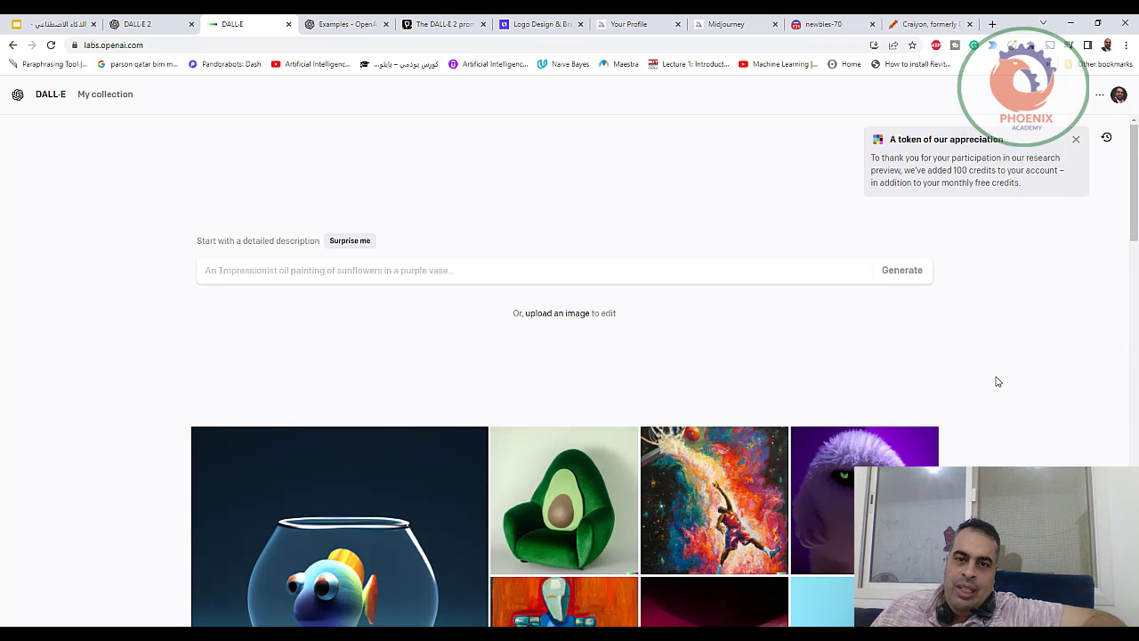
- Generate images for 'fish in sky' and move the Phone Link window out of the way
left_click(552, 276)
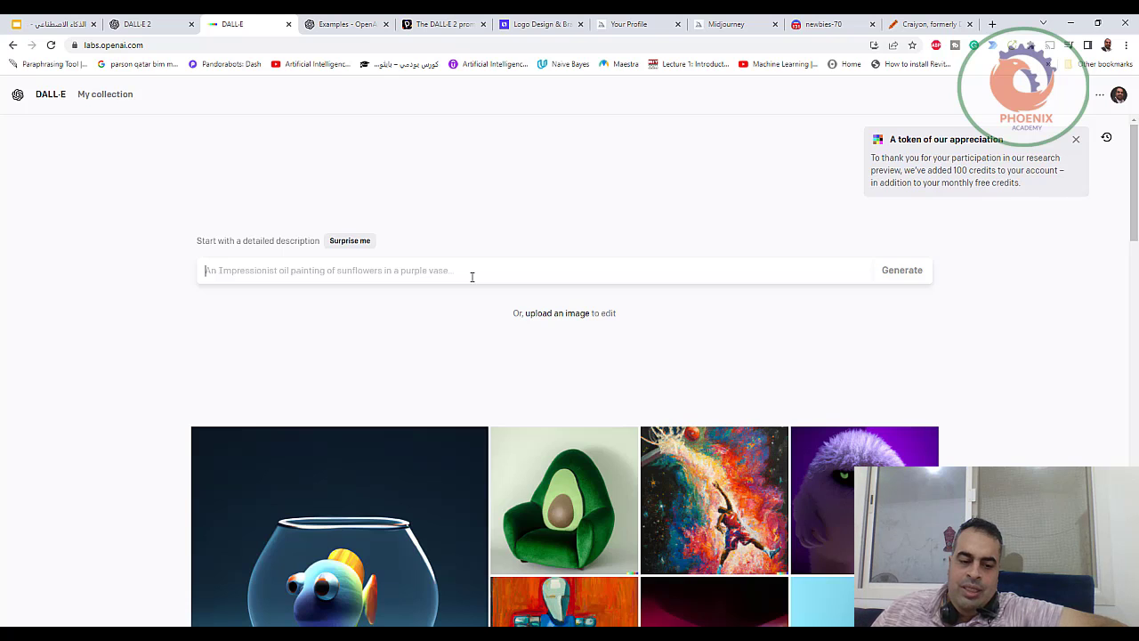
type("fish in sky")
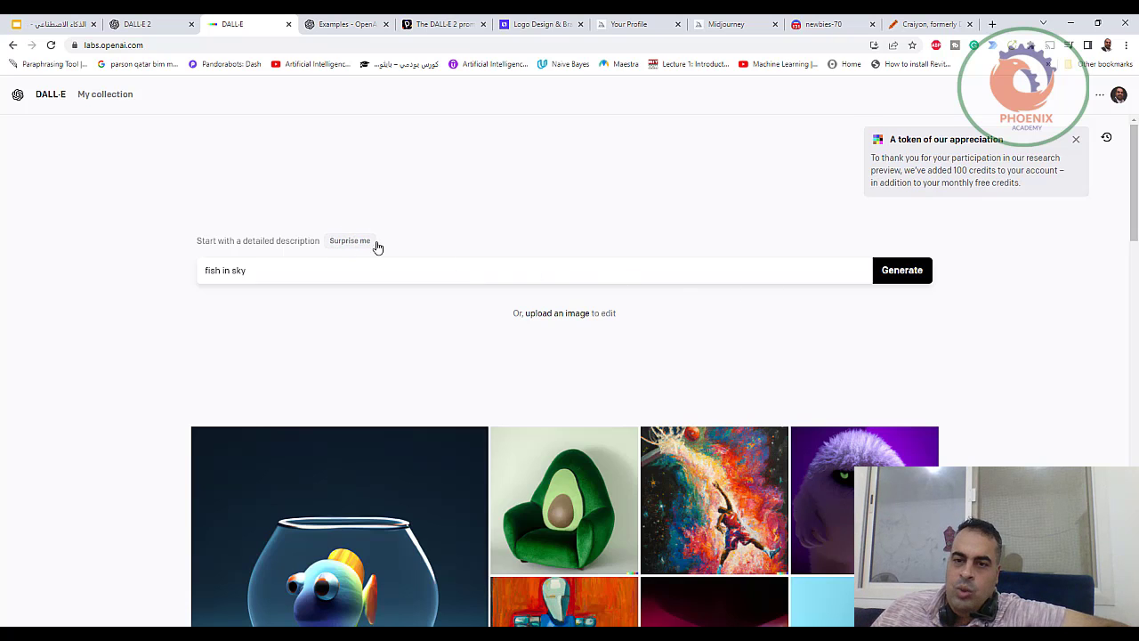
left_click(927, 265)
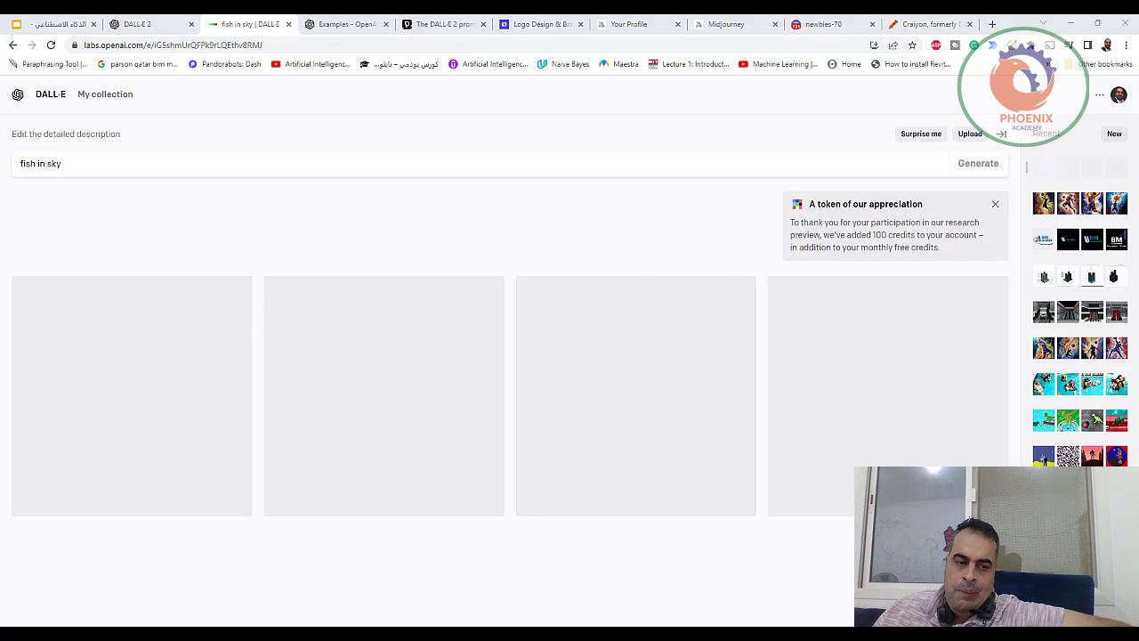
left_click(111, 633)
left_click(1097, 24)
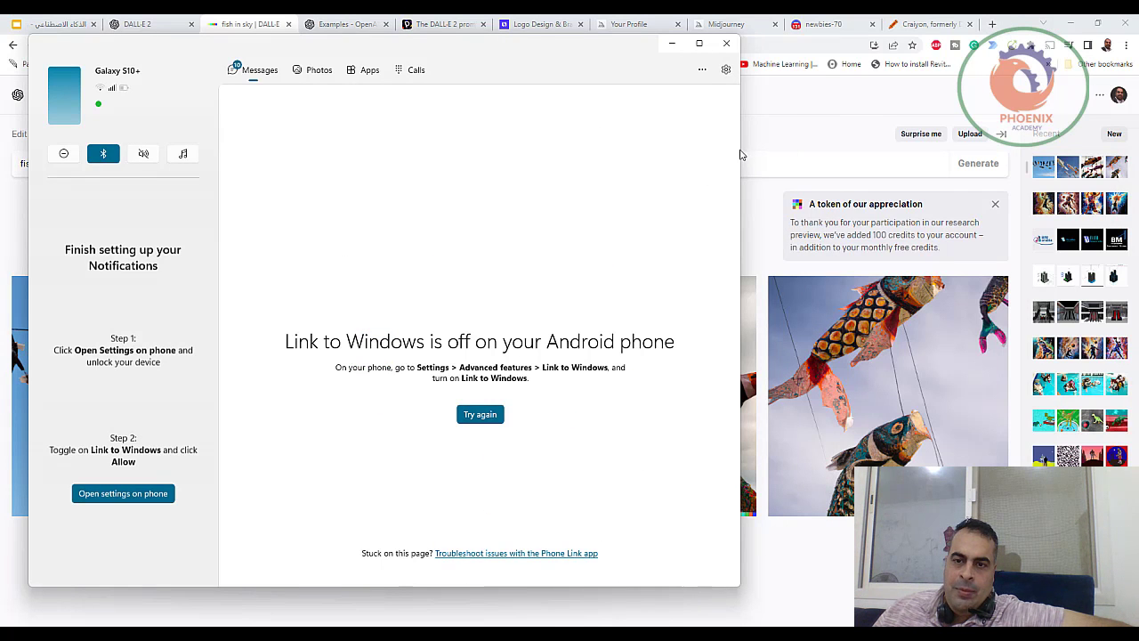
mouse_move(571, 49)
left_mouse_down()
mouse_move(310, 159)
mouse_move(541, 91)
left_mouse_up()
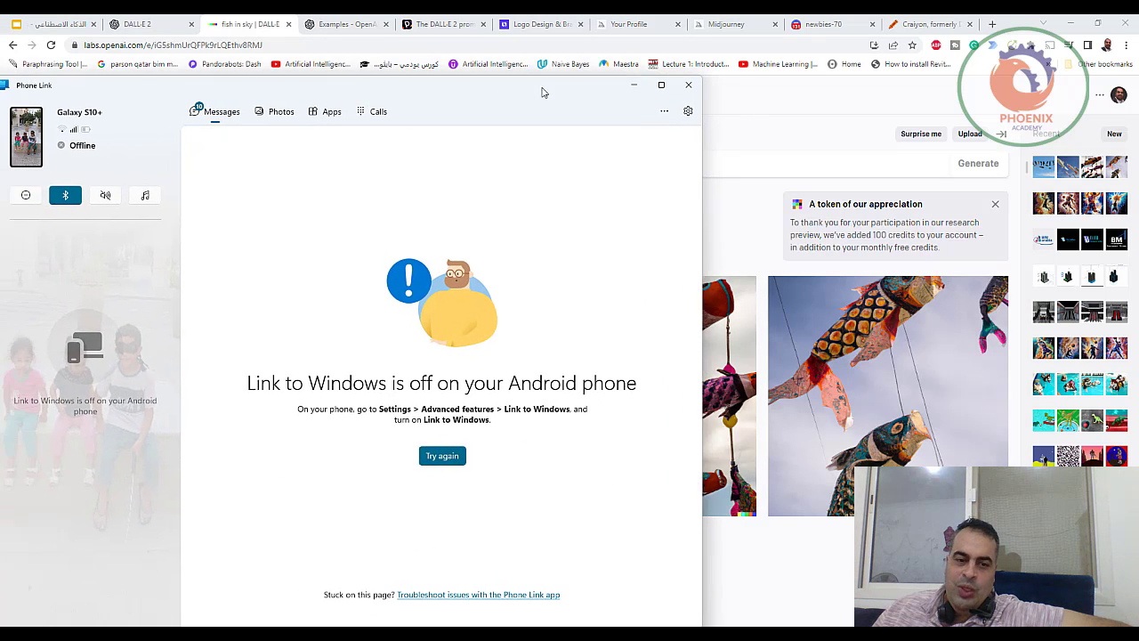
left_click(1036, 66)
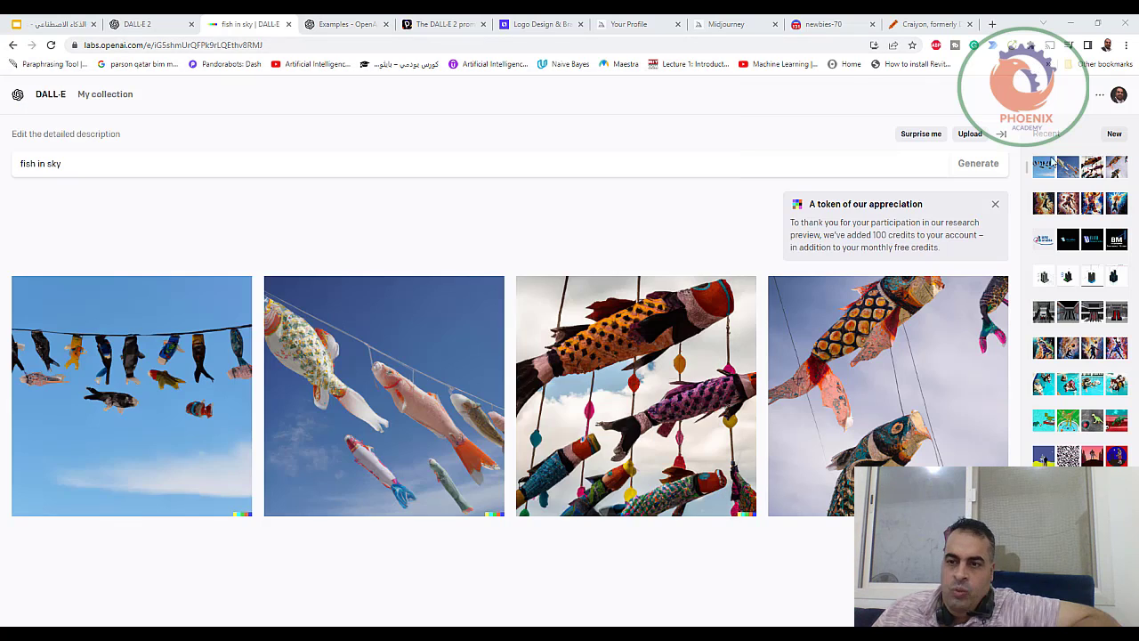
- Review earlier generations: buildings, escalator, basketball nebula, dogs in pool, dinosaur, knight, cats drinking coffee
left_click(1055, 279)
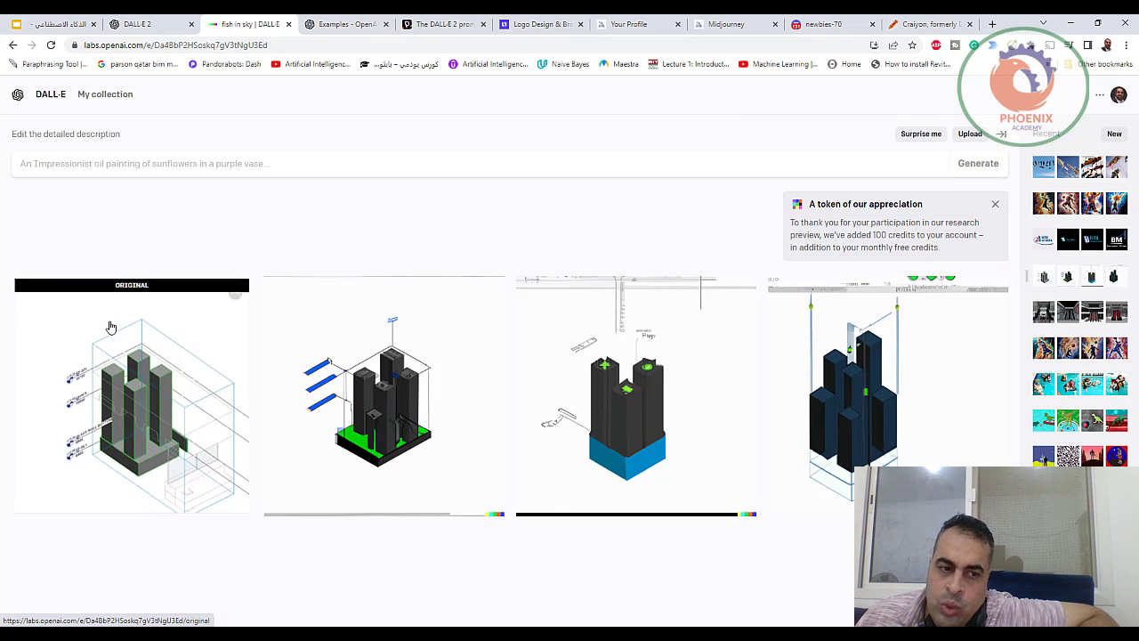
left_click(1067, 325)
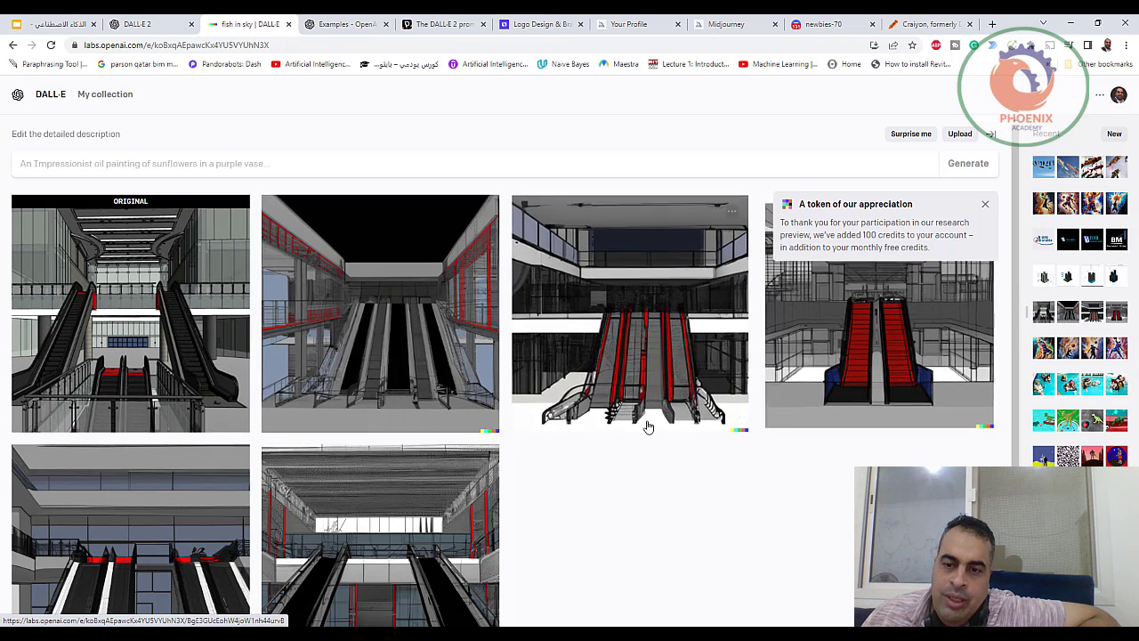
left_click(1068, 348)
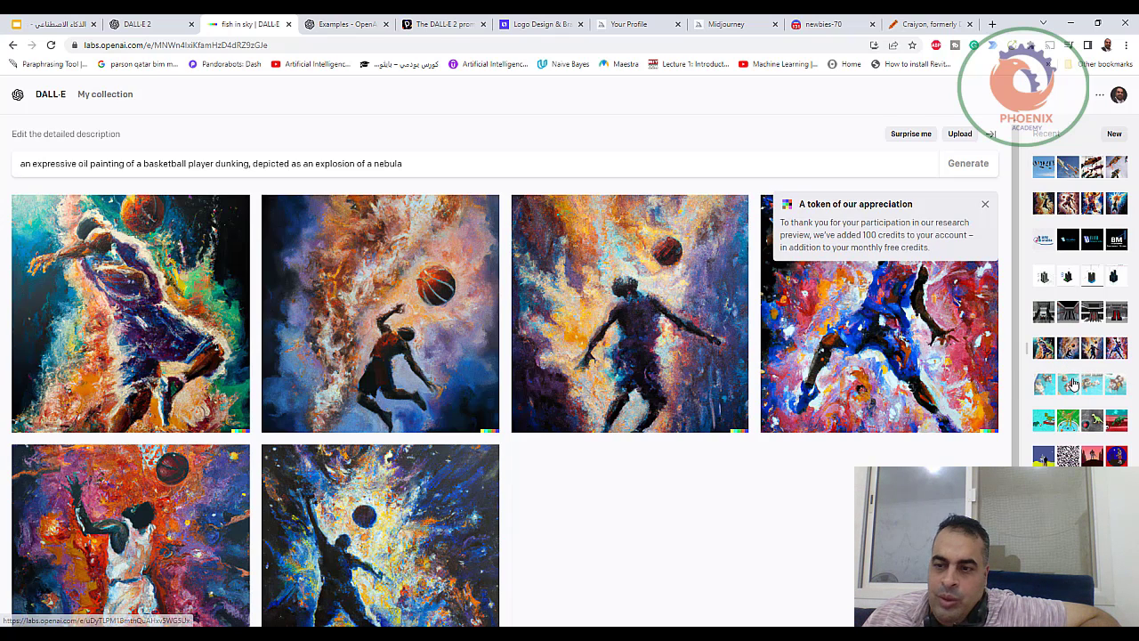
left_click(1072, 383)
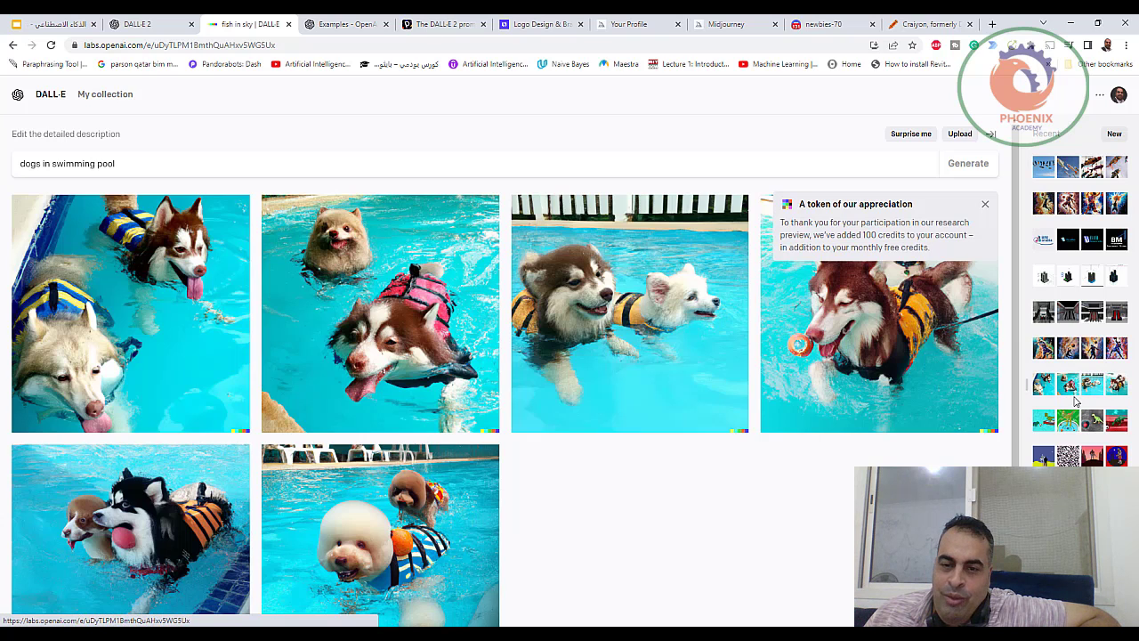
left_click(1072, 419)
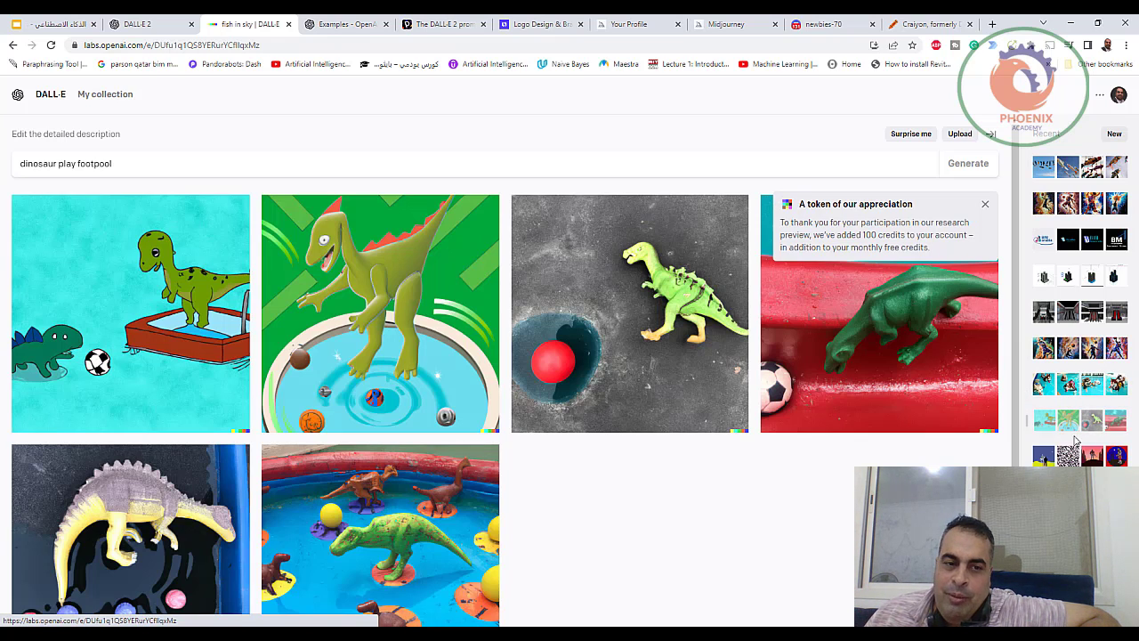
left_click(1115, 458)
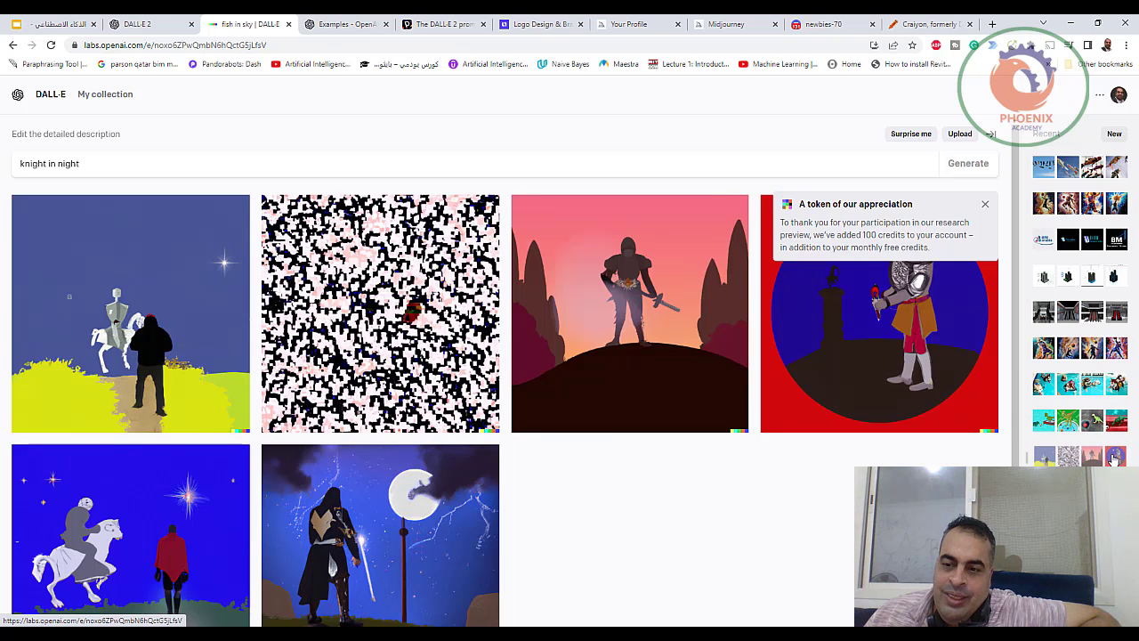
left_click(1104, 455)
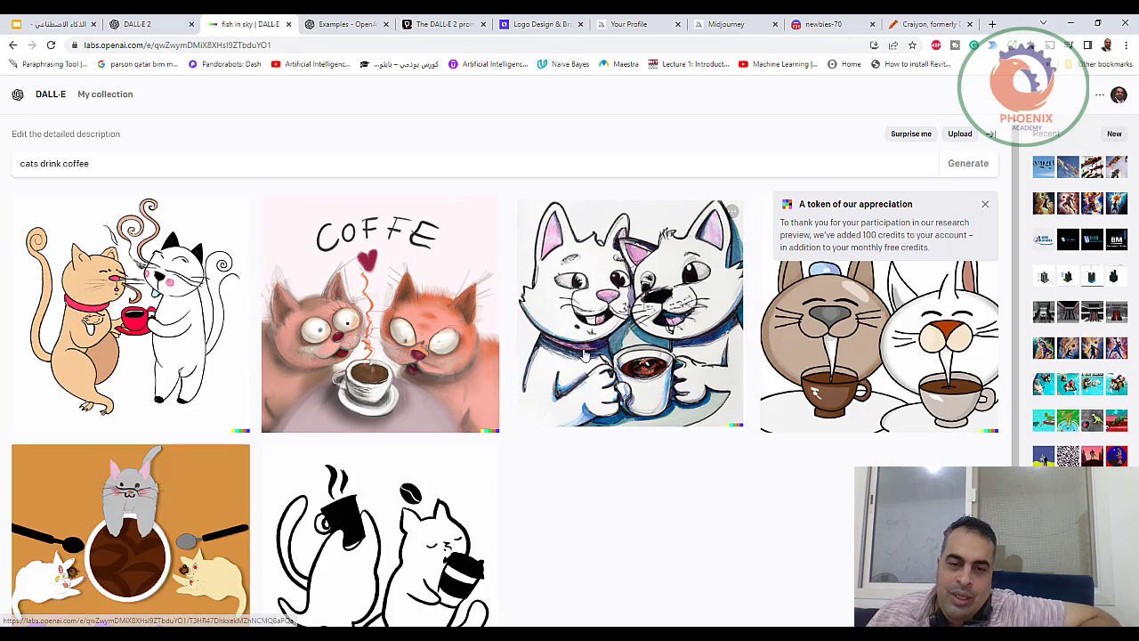
scroll(623, 436, "down", 1)
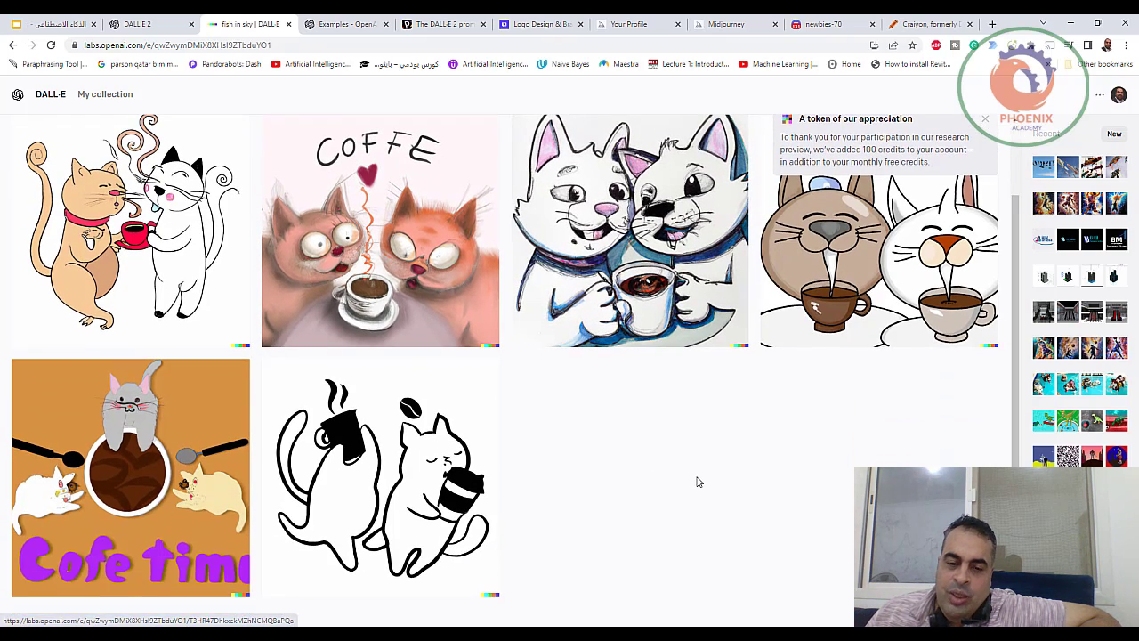
scroll(782, 459, "up", 1)
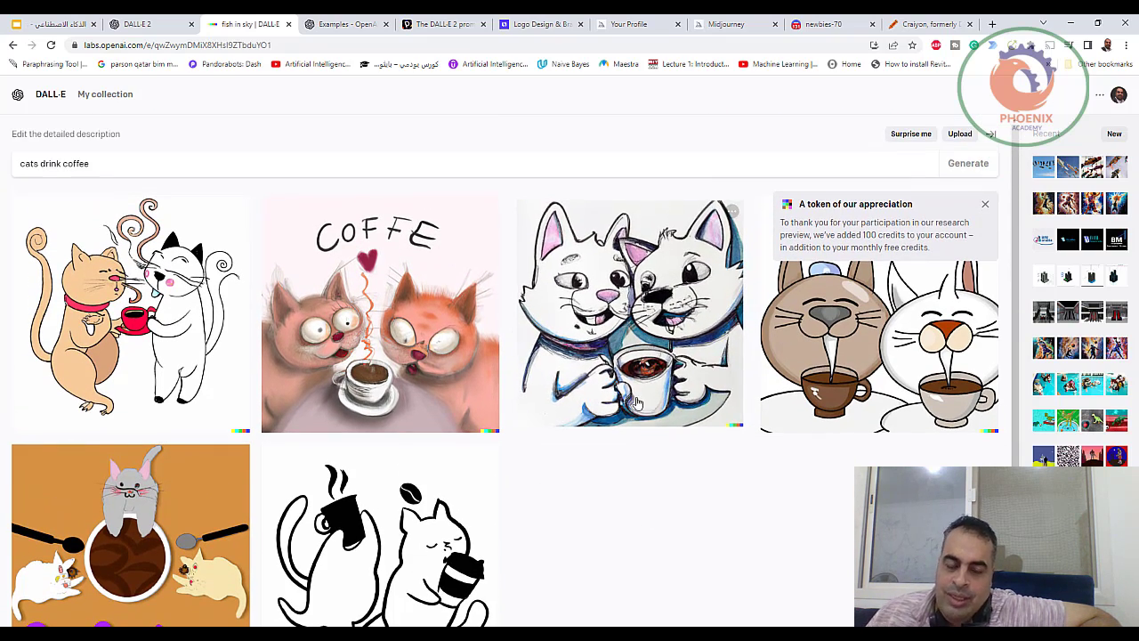
left_click(325, 20)
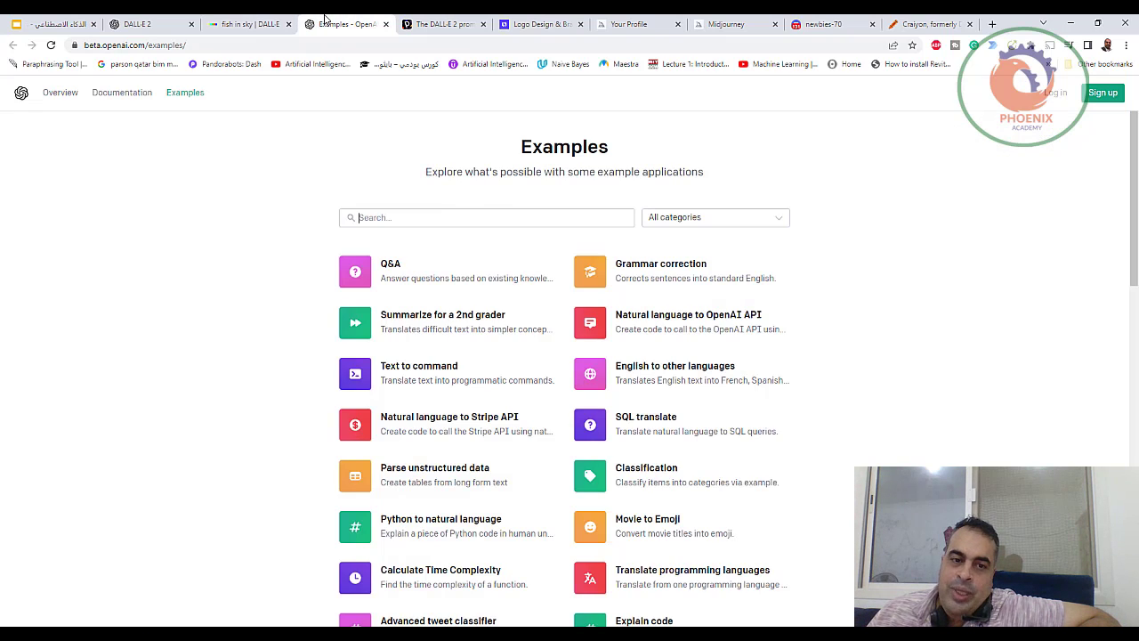
- Peek at the Text to command example, then page the DALL·E 2 prompt book to slide 10 of 82
left_click(409, 369)
left_click(892, 163)
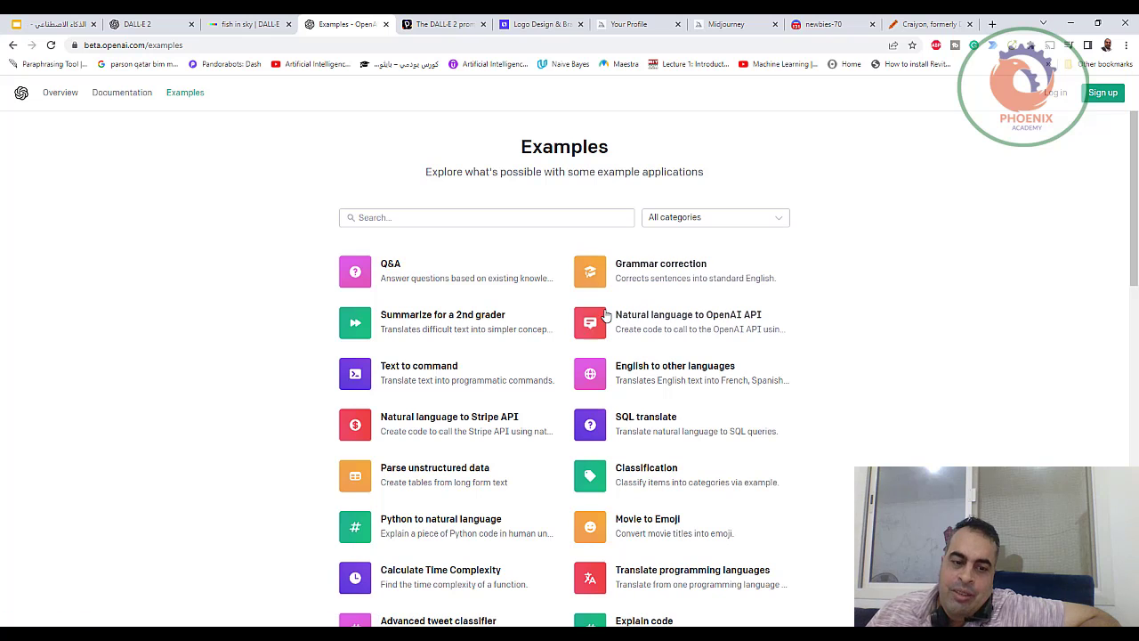
left_click(454, 25)
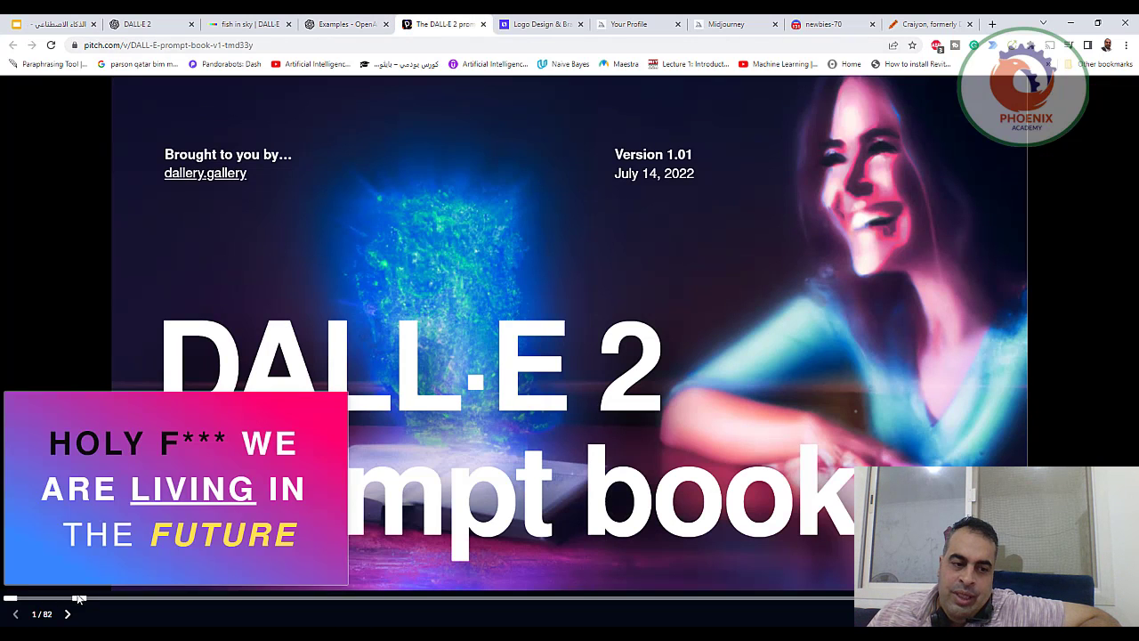
left_click(56, 598)
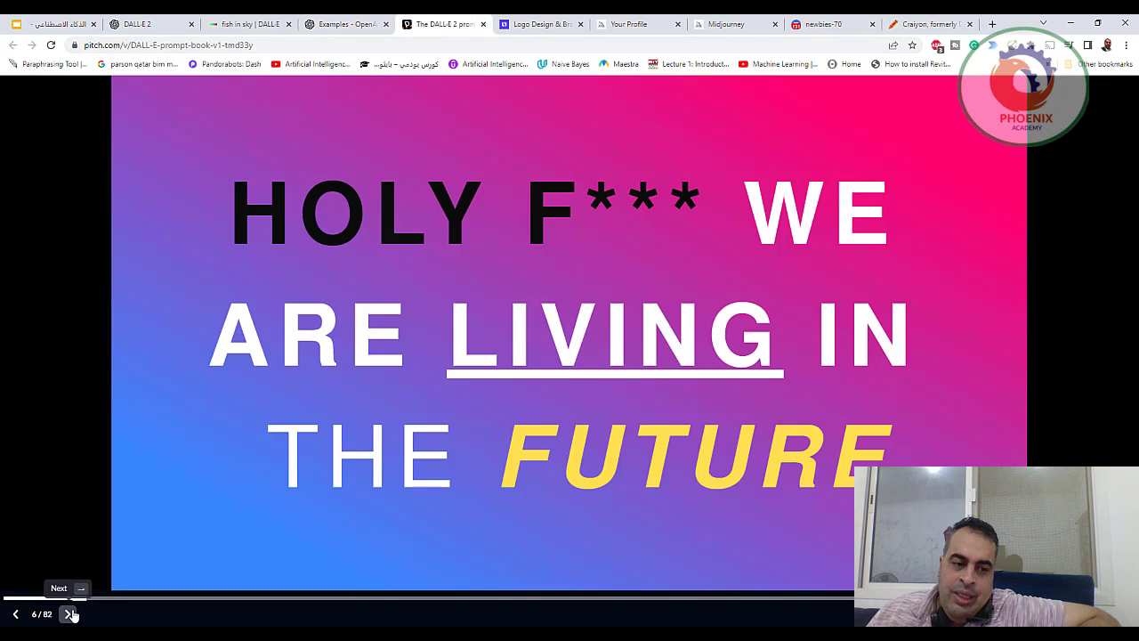
left_click(68, 614)
left_click(69, 614)
left_click(70, 614)
left_click(69, 614)
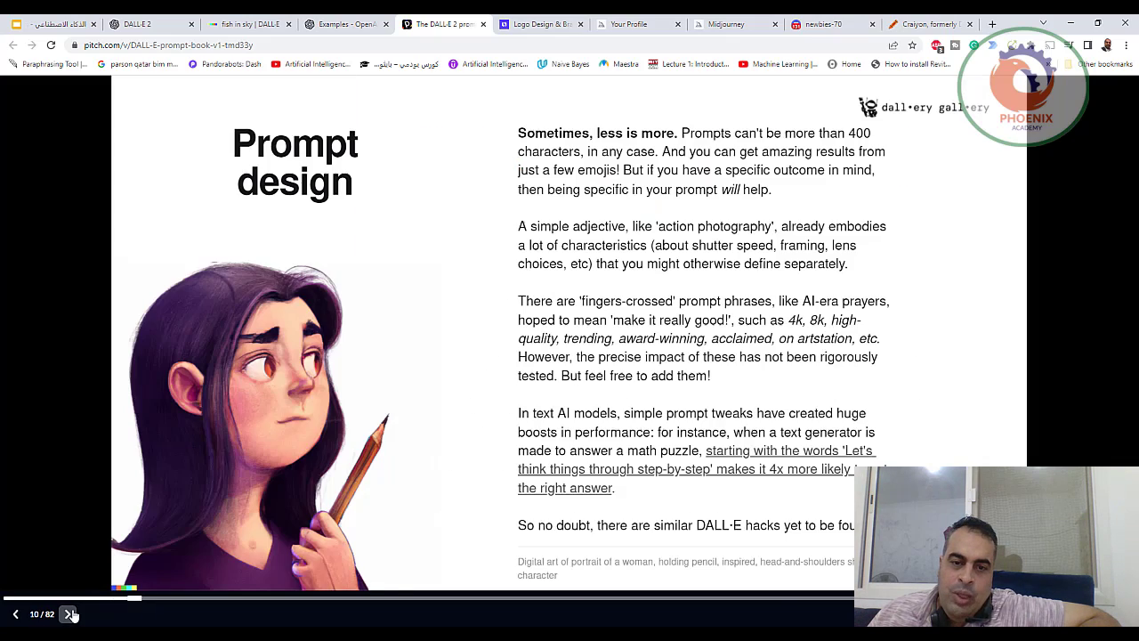
left_click(69, 614)
left_click(69, 614)
left_click(559, 22)
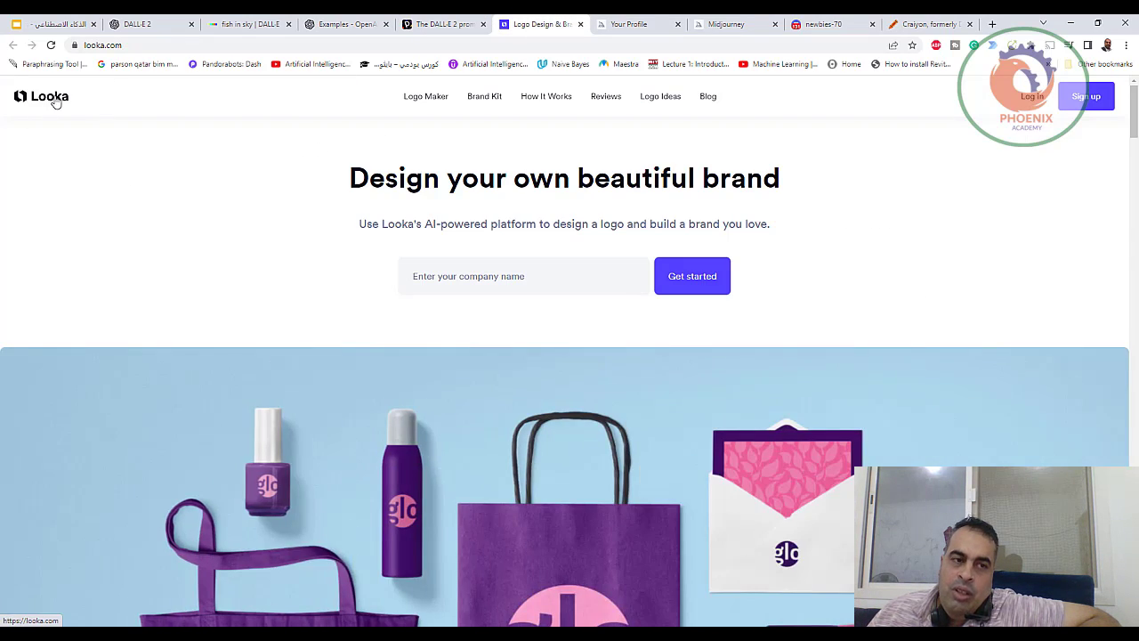
- Use 'smart technology solutions' as the company name and choose Car Rental as the industry
left_click(554, 274)
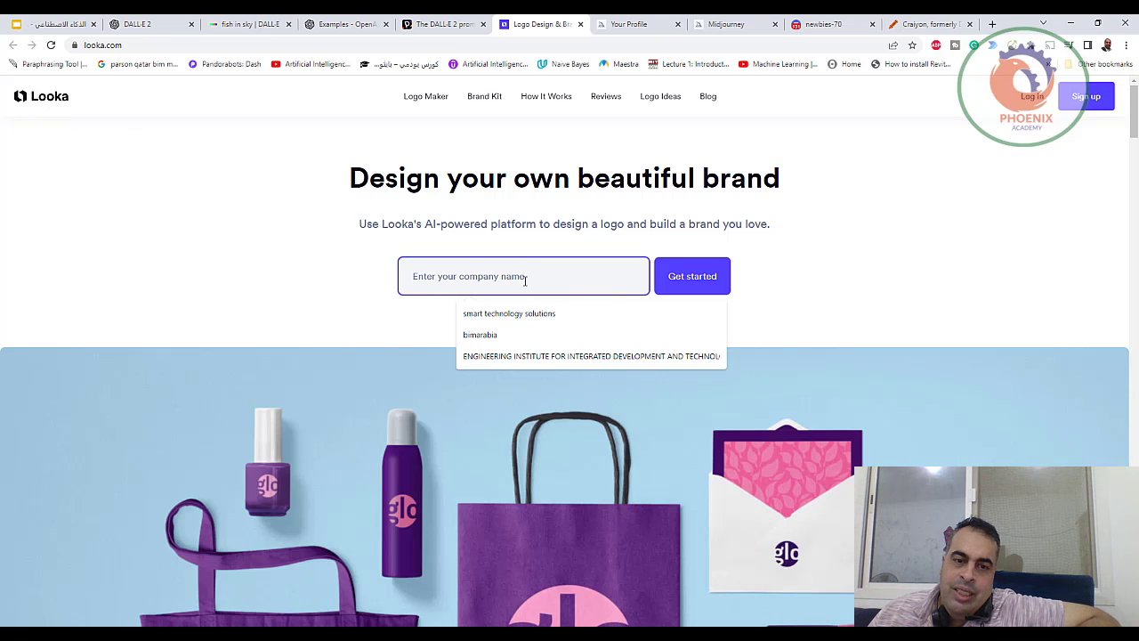
left_click(502, 317)
left_click(705, 283)
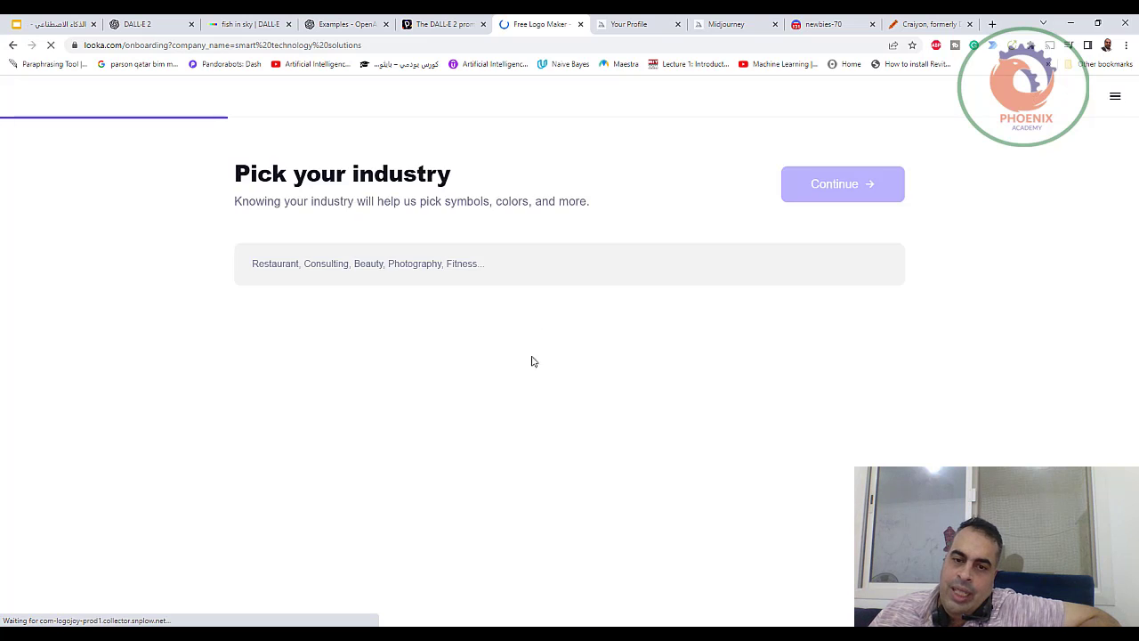
left_click(455, 272)
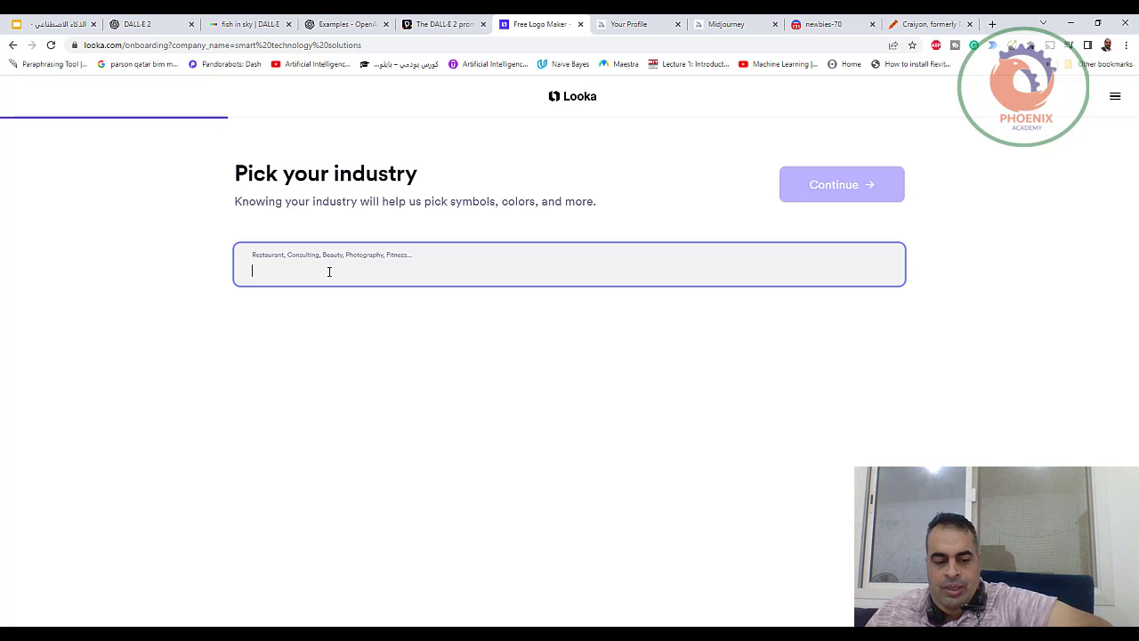
type("car")
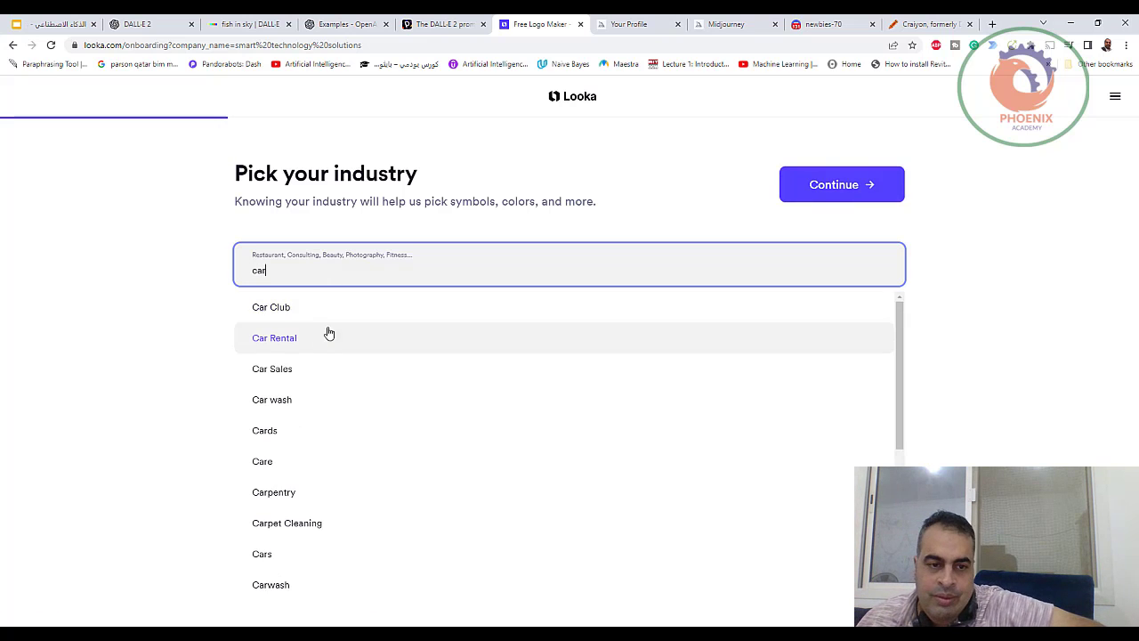
left_click(328, 337)
left_click(836, 187)
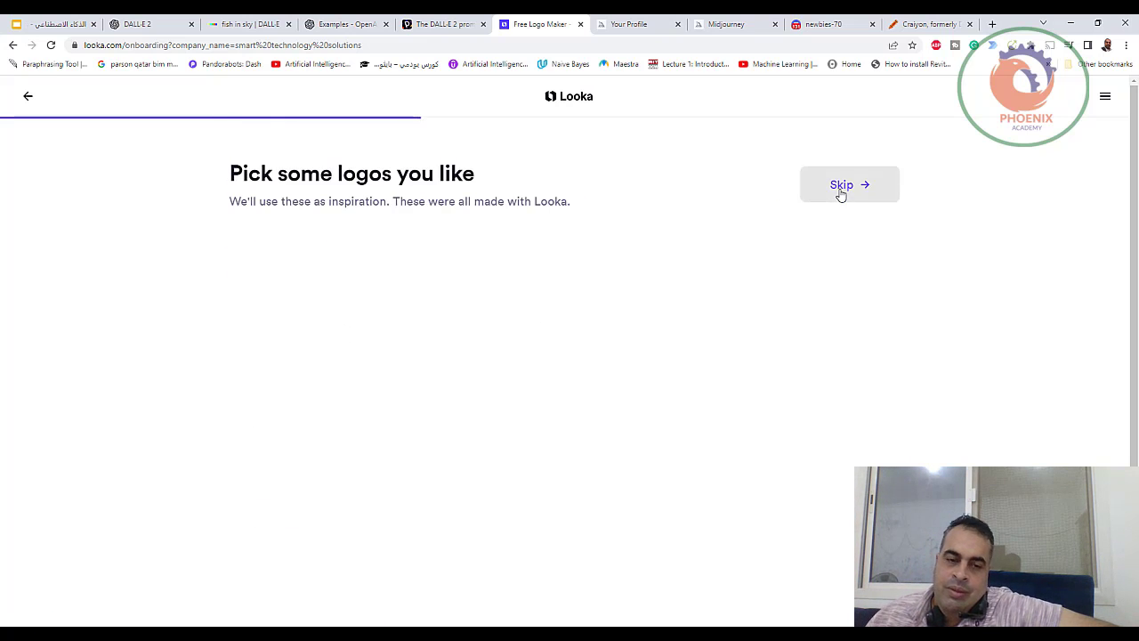
- Pick Johnny Rockets, tappt, Sunflower Financial and Little Creatures logos, plus Pink, Yellow and Greyscale colours
left_click(472, 463)
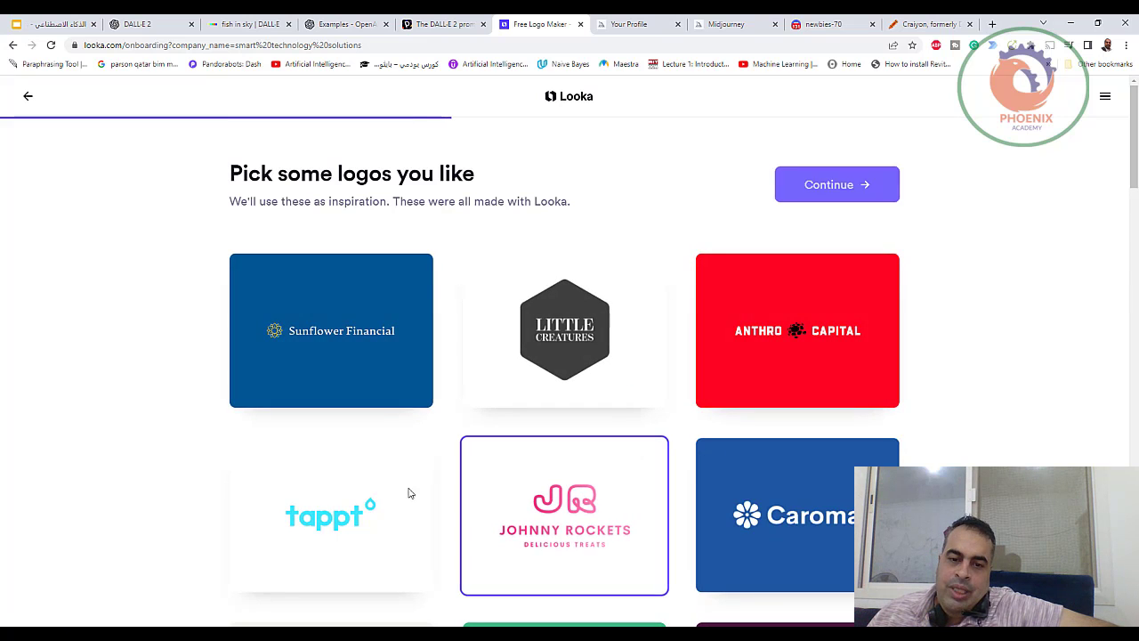
left_click(410, 493)
left_click(377, 338)
left_click(570, 293)
left_click(827, 184)
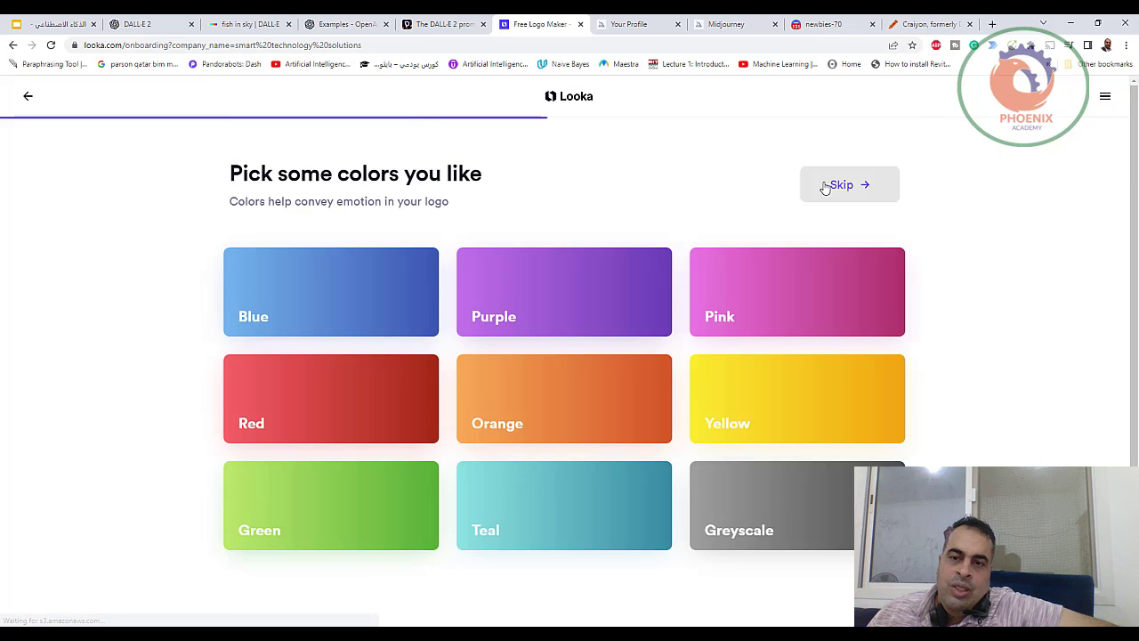
left_click(780, 297)
left_click(768, 401)
left_click(757, 525)
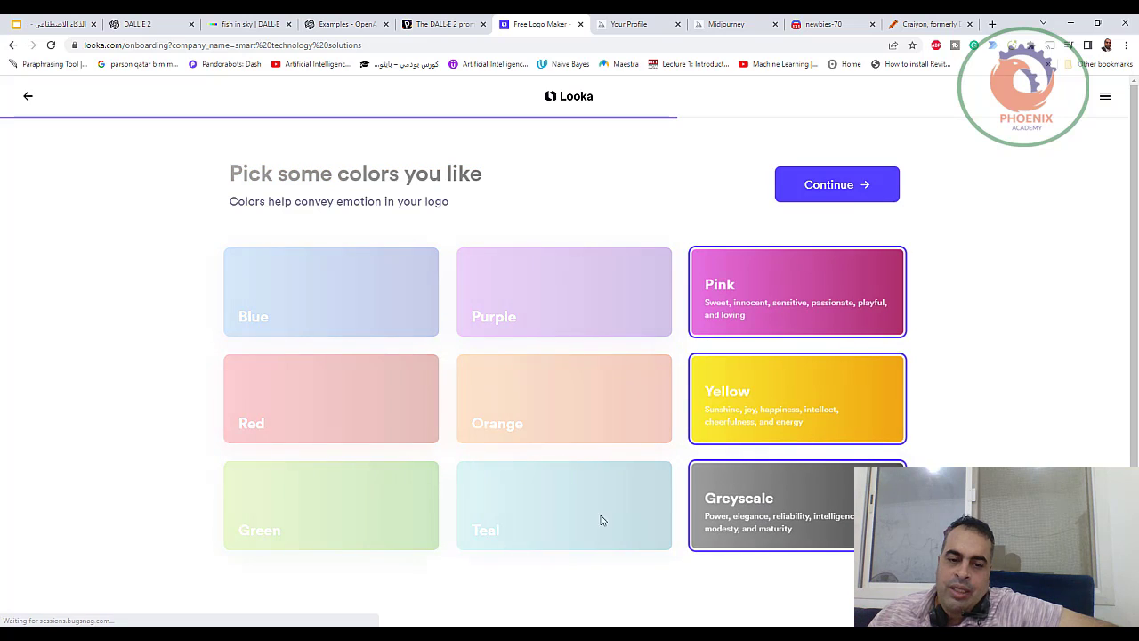
left_click(859, 185)
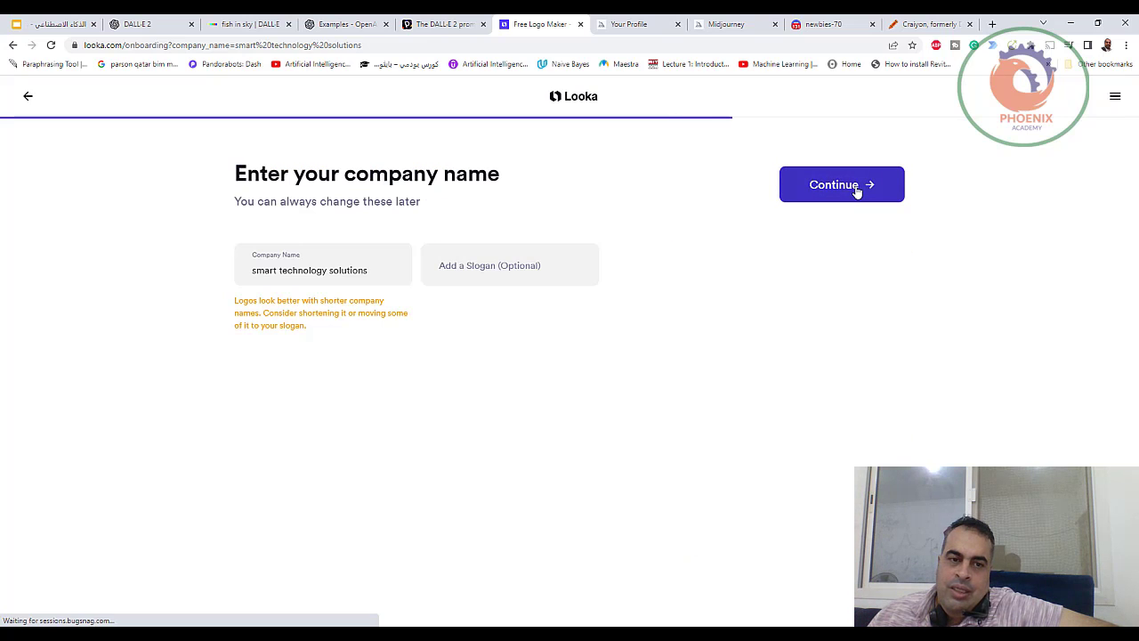
- Accept the suggested slogan and continue to the symbol-type step
left_click(457, 262)
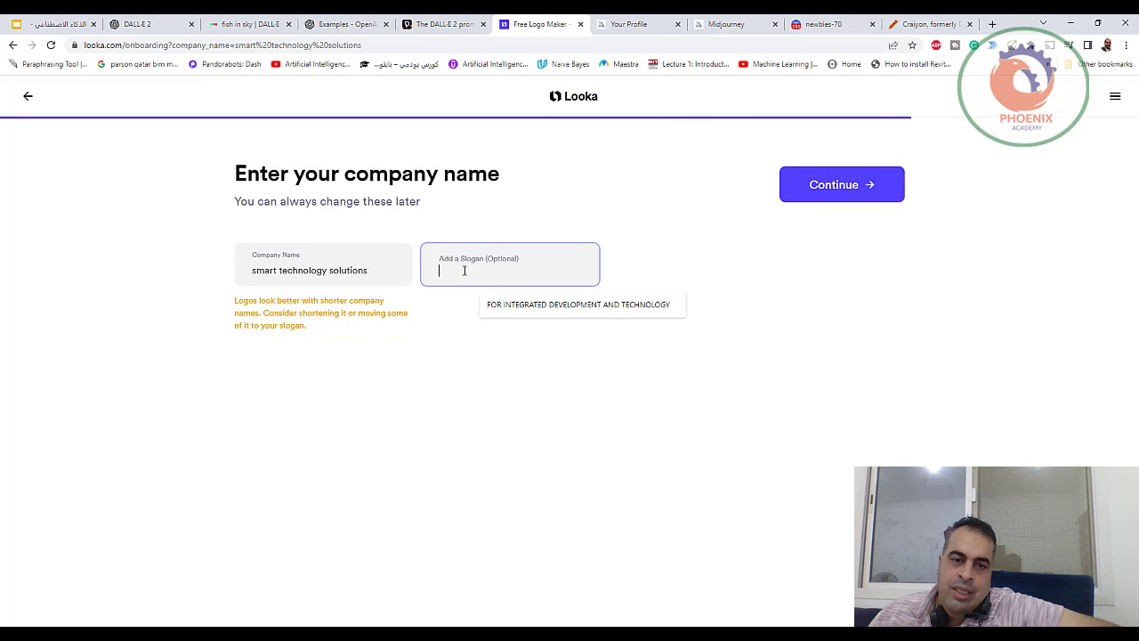
left_click(522, 302)
left_click(831, 185)
- Choose the Transport and Car symbol types in Looka and generate logos
left_click(511, 261)
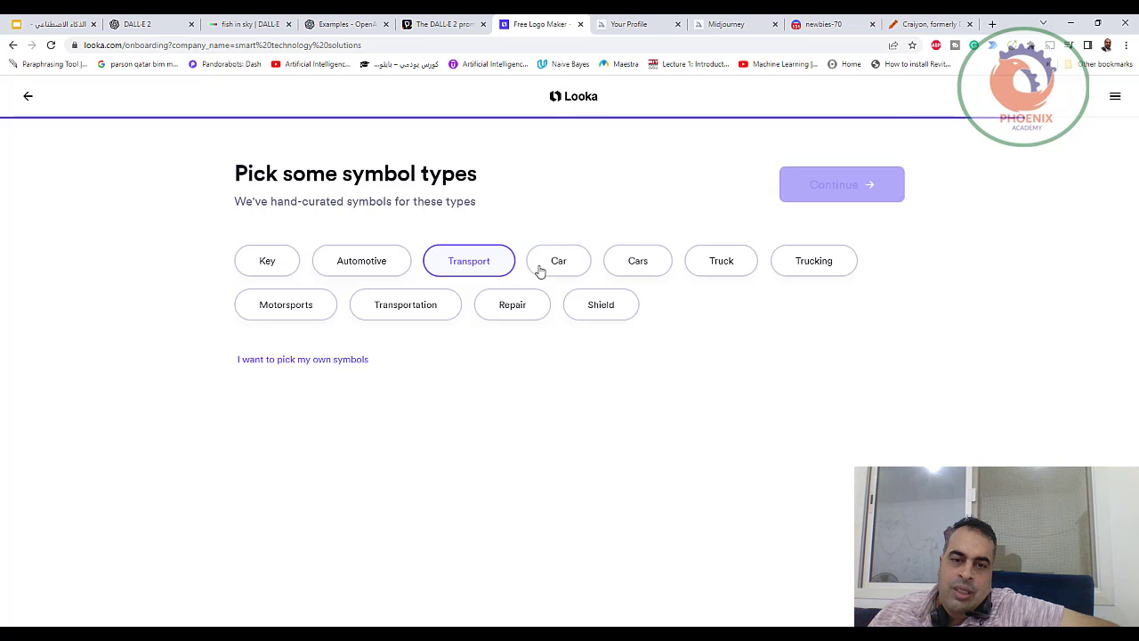
left_click(541, 264)
left_click(832, 191)
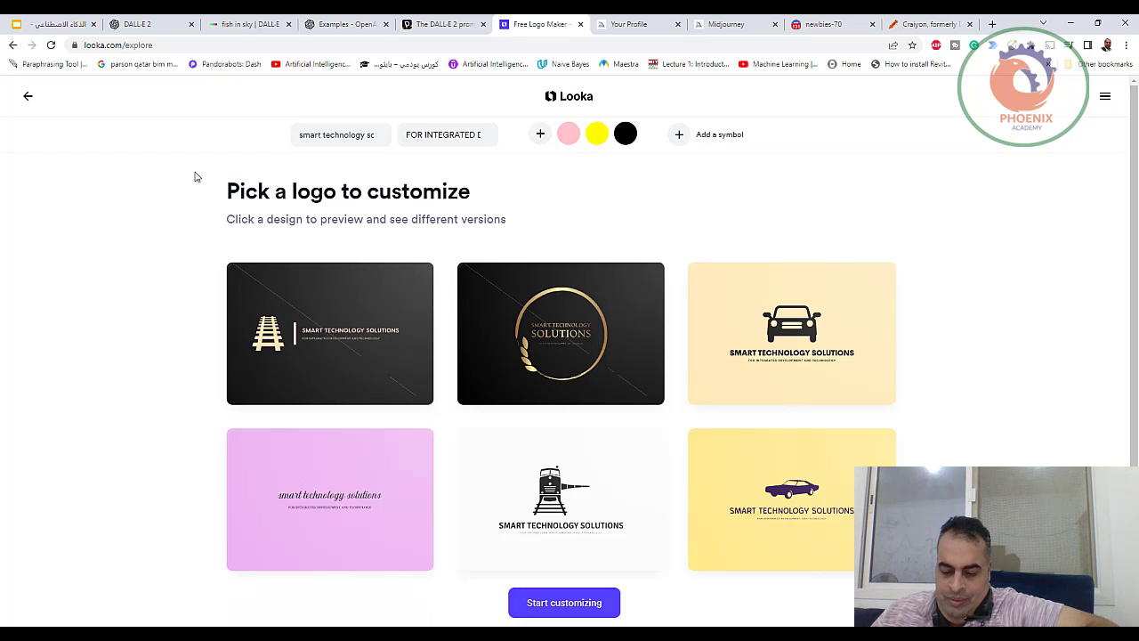
- Browse the generated smart-technology logo gallery, then return to the Google Slides presentation
scroll(323, 427, "down", 2)
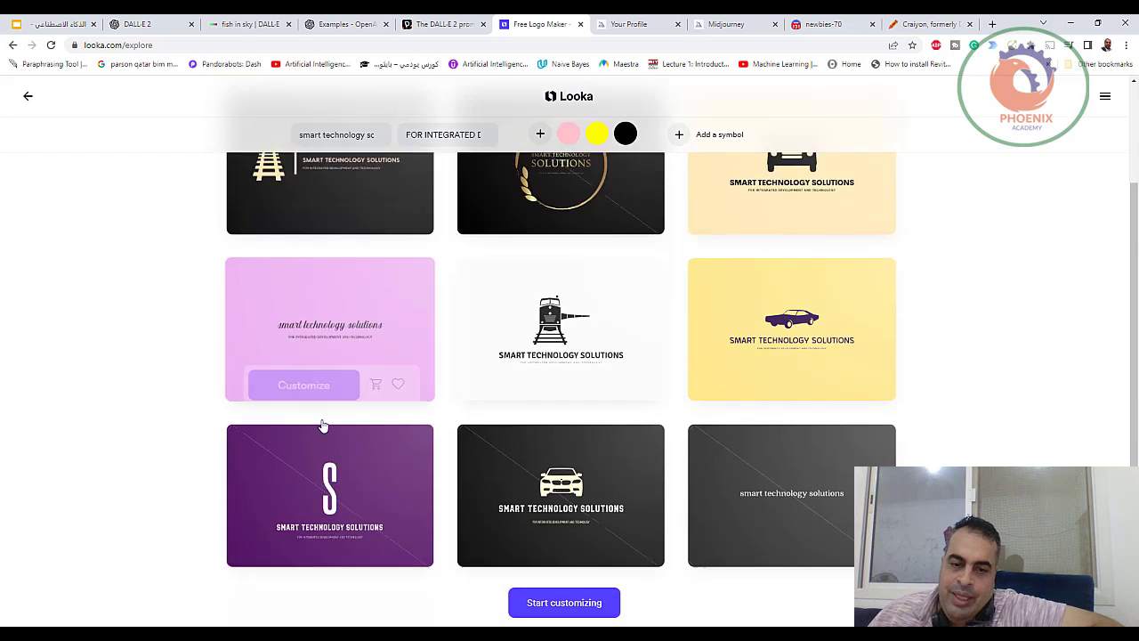
scroll(617, 365, "down", 2)
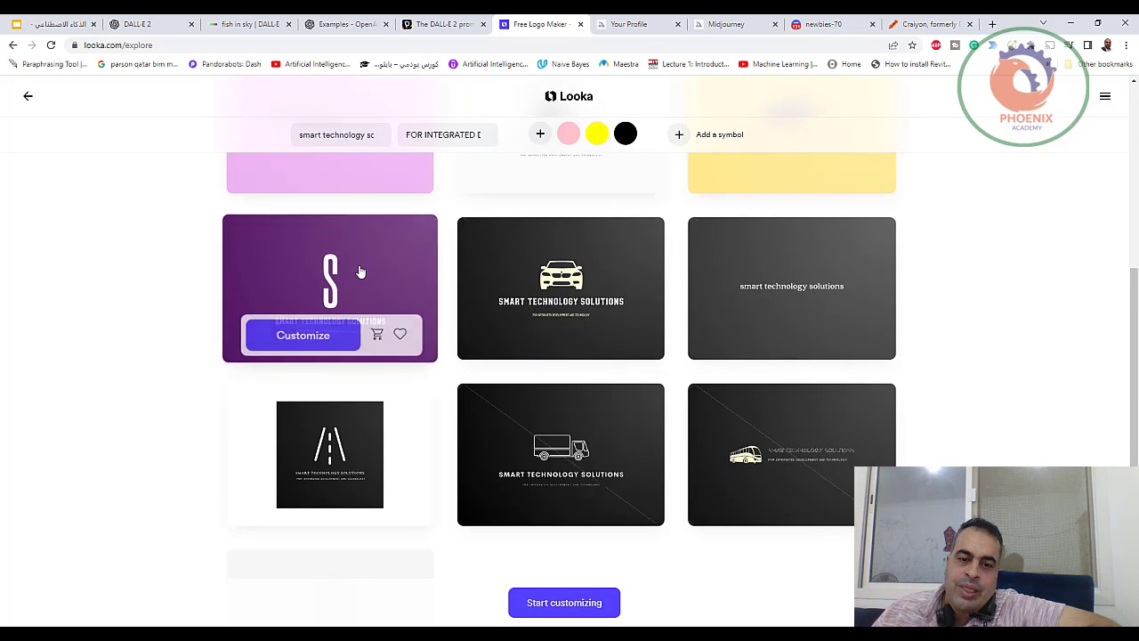
scroll(358, 267, "down", 2)
left_click(49, 17)
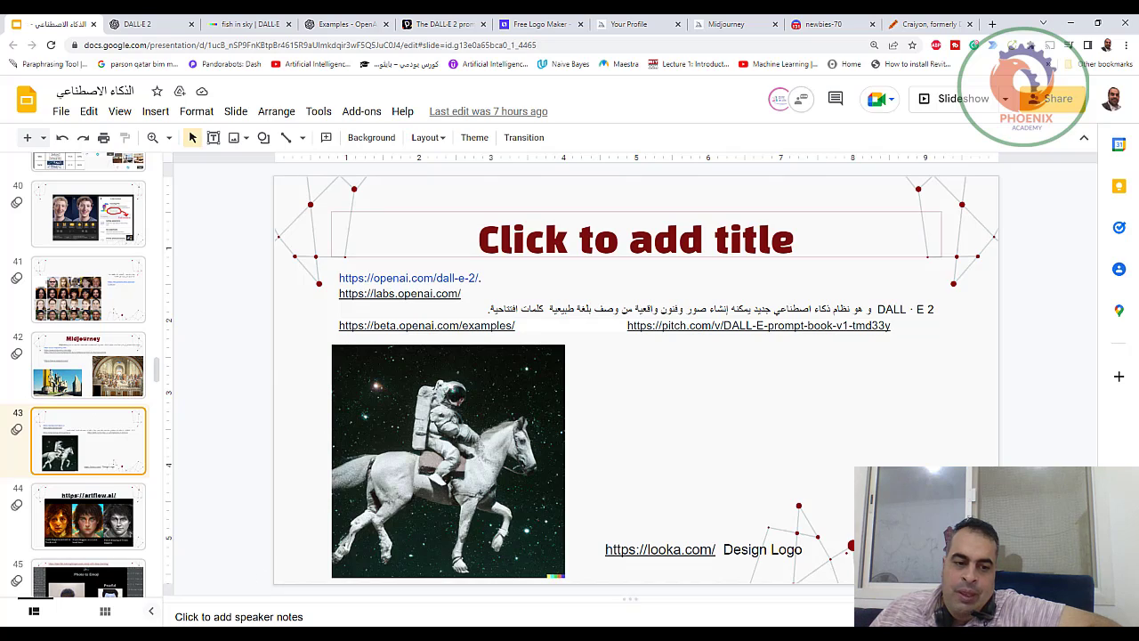
- Mirror the Galaxy S10+ screen in Phone Link, resending the screen permission request
mouse_move(53, 623)
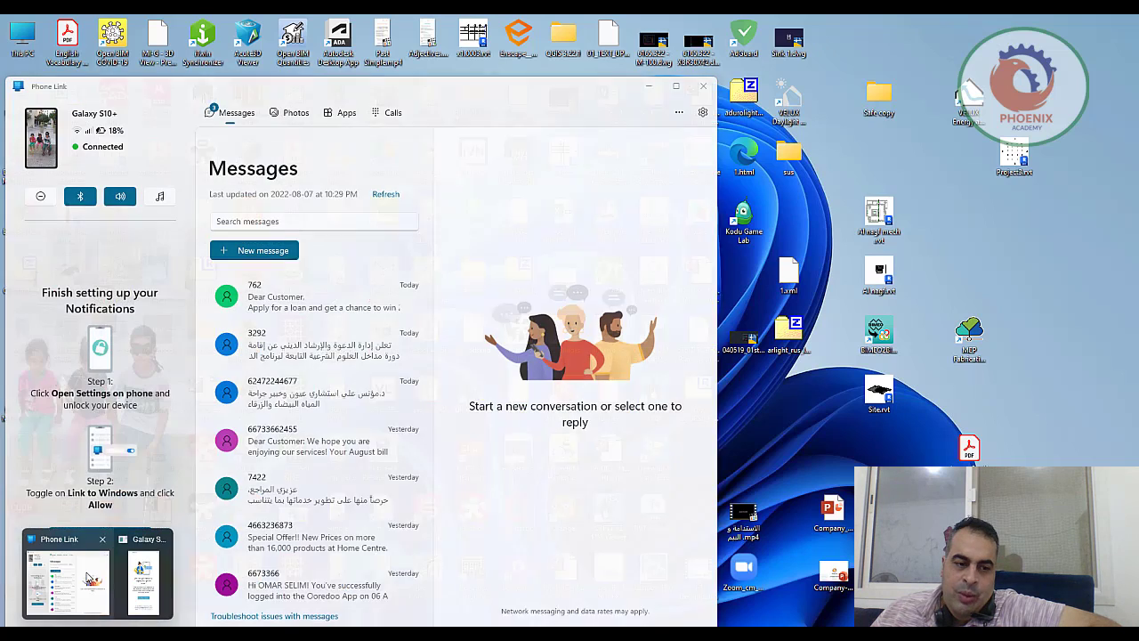
left_click(86, 578)
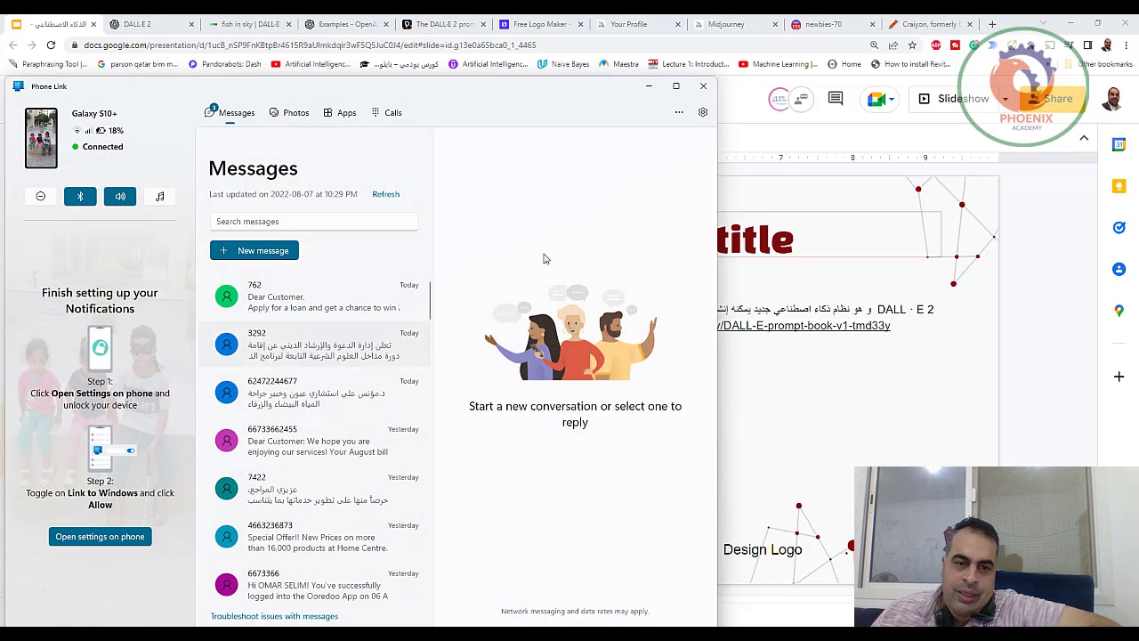
left_click(45, 138)
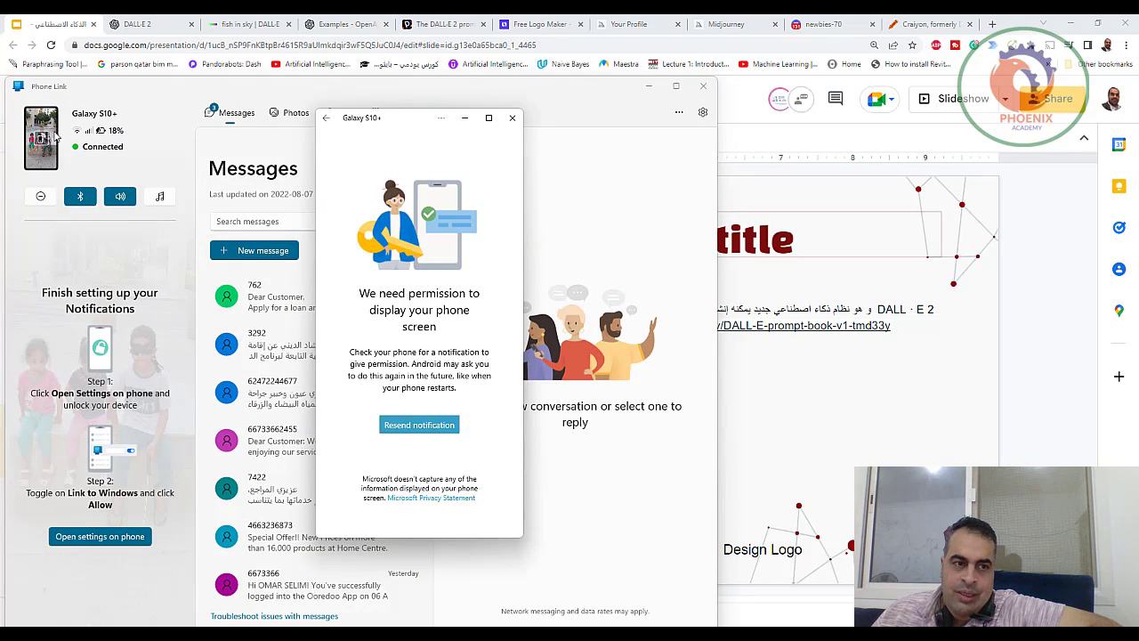
left_click(431, 433)
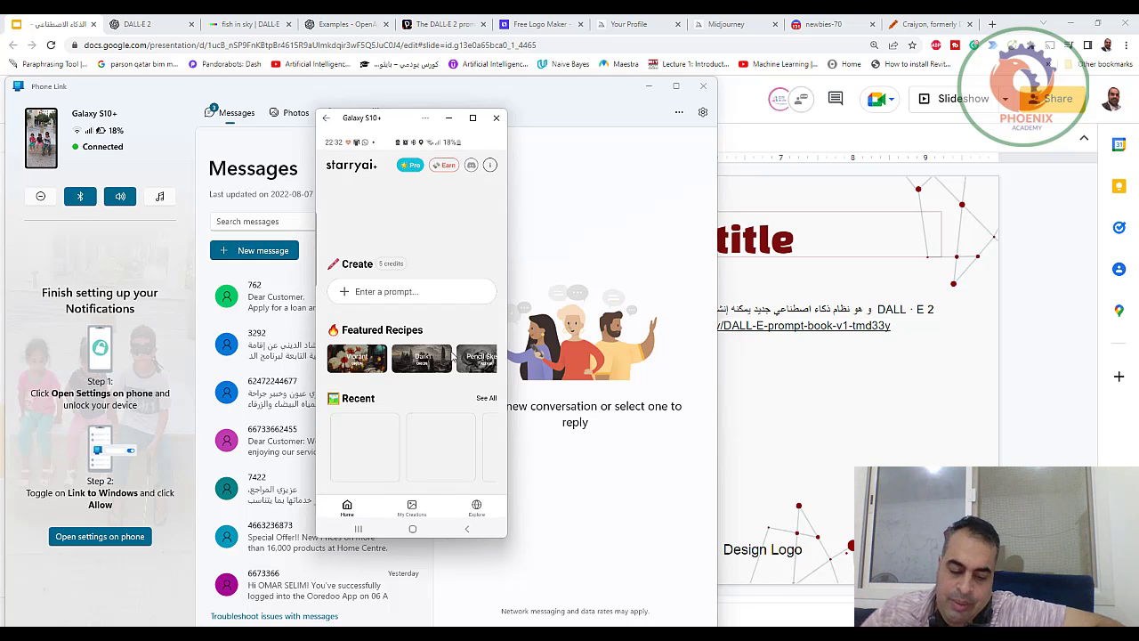
- Look at starryai's AI model choice, then close the phone mirror and Phone Link, back on slide 43
left_click(452, 356)
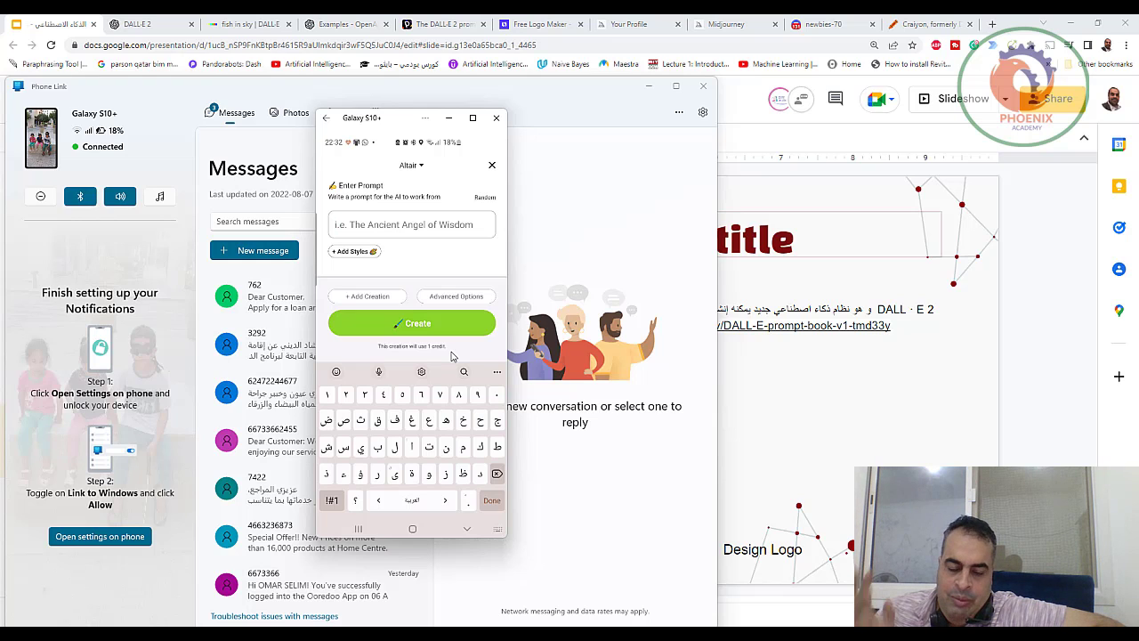
left_click(451, 356)
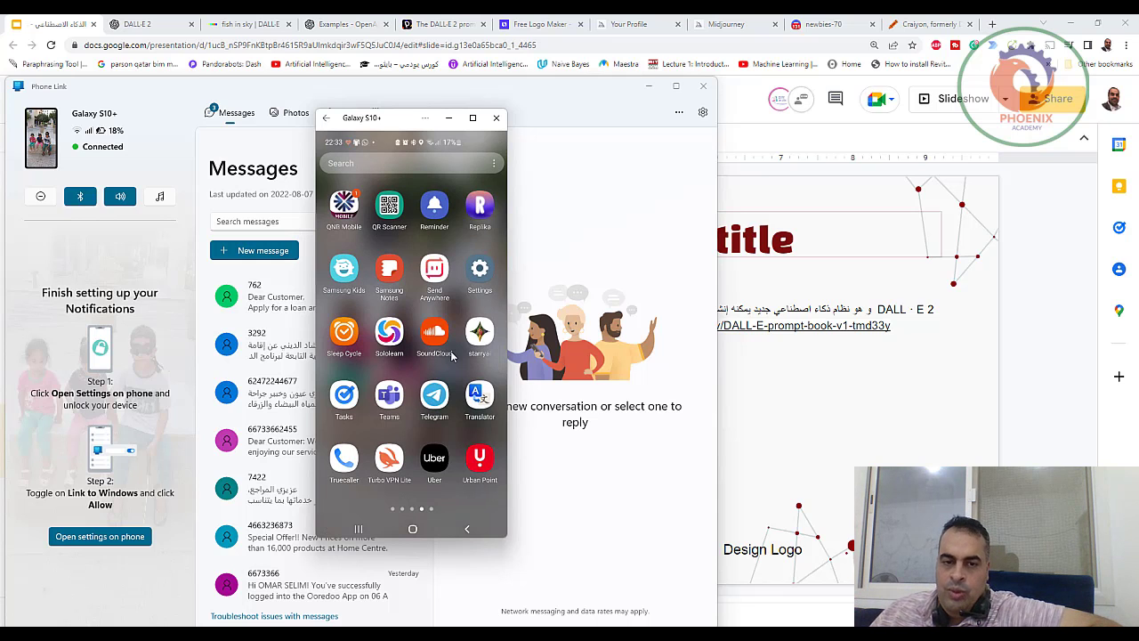
left_click(496, 118)
left_click(703, 85)
scroll(92, 451, "down", 5)
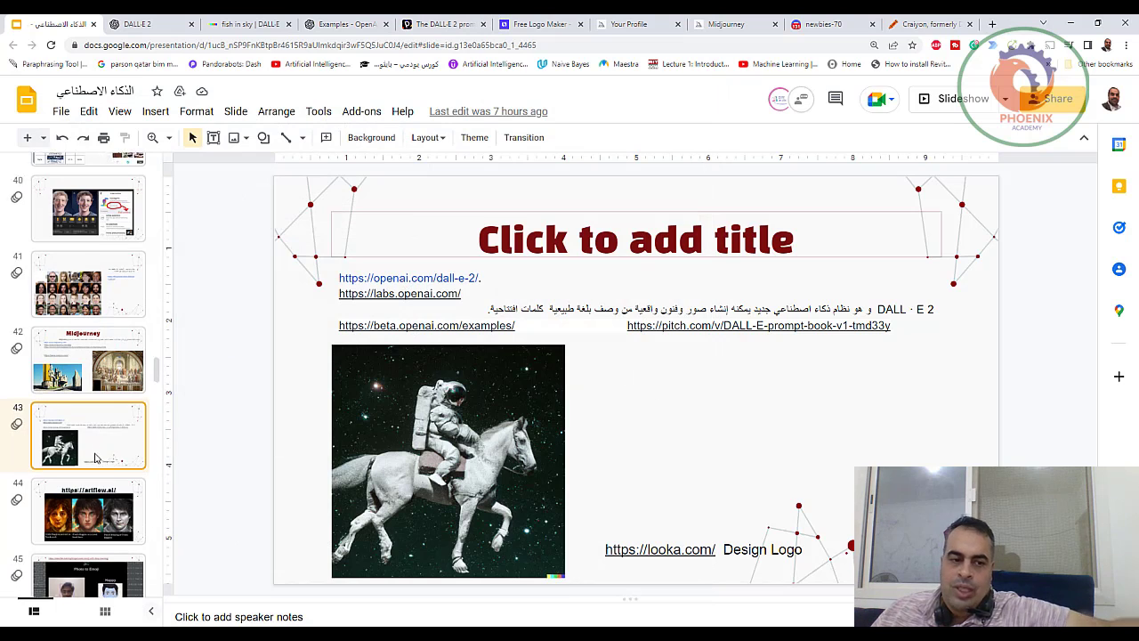